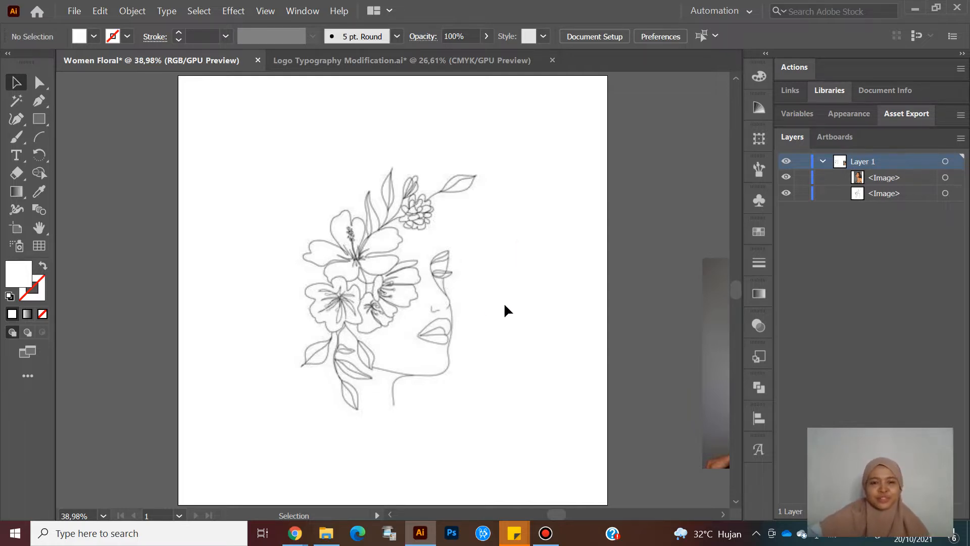
# Step: Move the floral face line-art image off the artboard onto the pasteboard beside its left edge
pyautogui.click(453, 295)
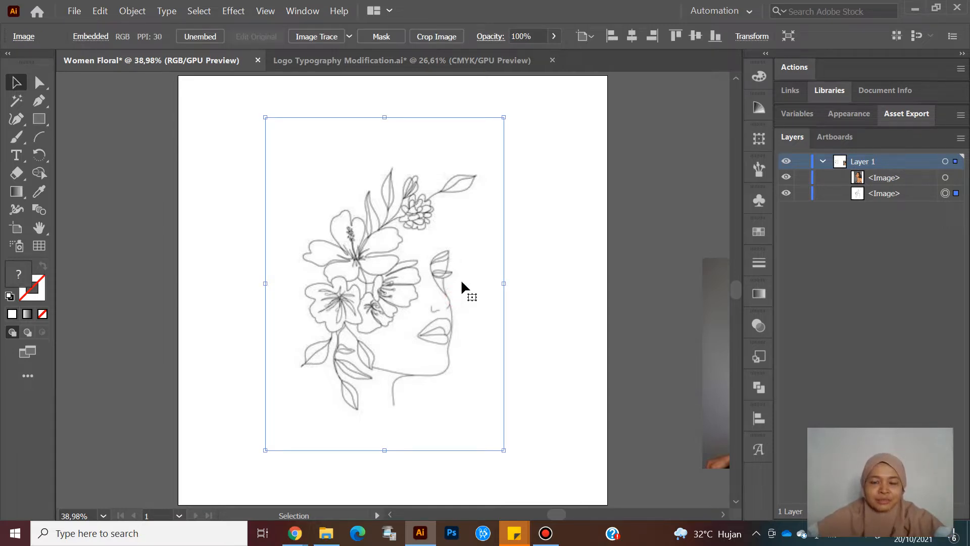
pyautogui.click(528, 247)
pyautogui.moveTo(392, 293)
pyautogui.mouseDown()
pyautogui.moveTo(362, 290)
pyautogui.moveTo(388, 272)
pyautogui.moveTo(169, 297)
pyautogui.moveTo(56, 279)
pyautogui.mouseUp()
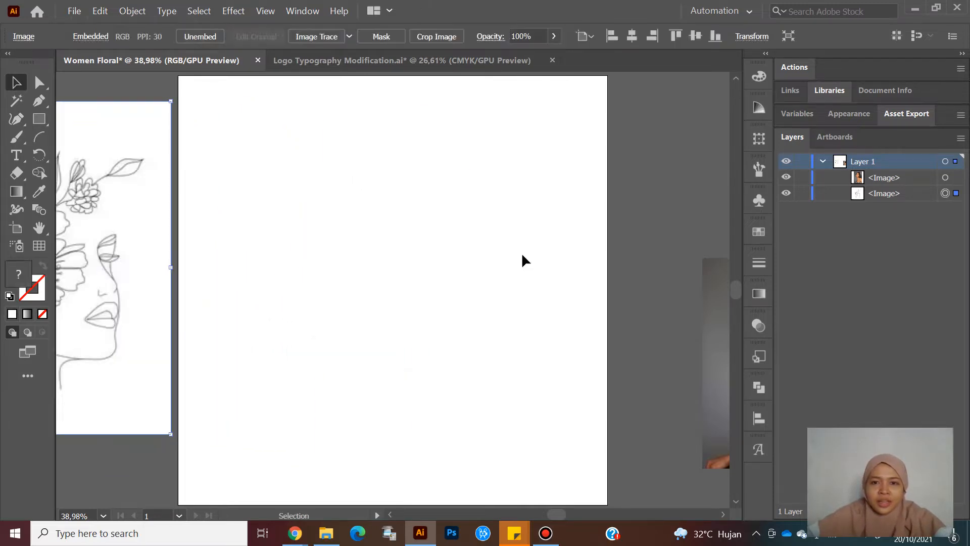
# Step: Bring the woman's portrait photo from the pasteboard onto the artboard
pyautogui.click(669, 332)
pyautogui.moveTo(492, 306)
pyautogui.mouseDown()
pyautogui.moveTo(338, 304)
pyautogui.moveTo(340, 253)
pyautogui.moveTo(403, 256)
pyautogui.mouseUp()
pyautogui.click(446, 404)
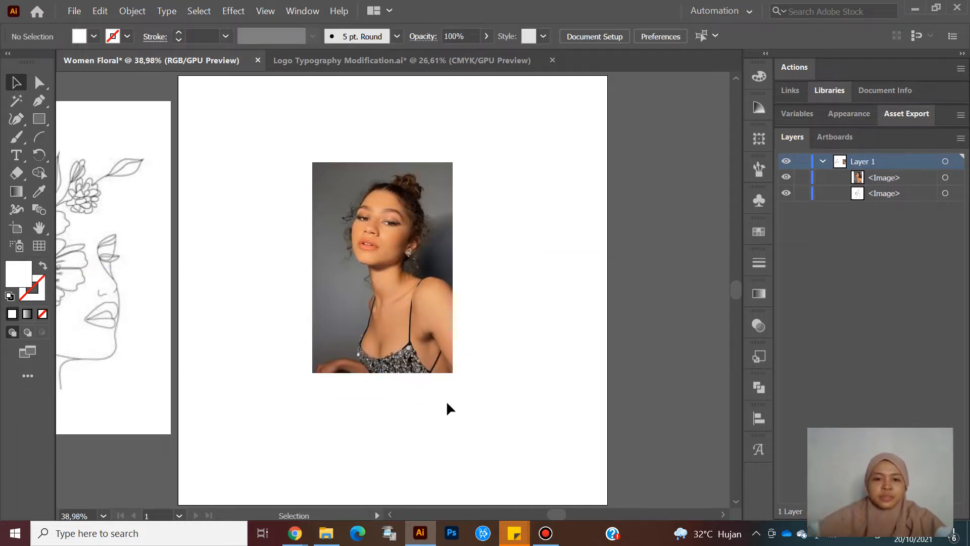
# Step: Enlarge the portrait photo proportionally and centre it so it nearly fills the artboard's height
pyautogui.click(404, 336)
pyautogui.press('shift')
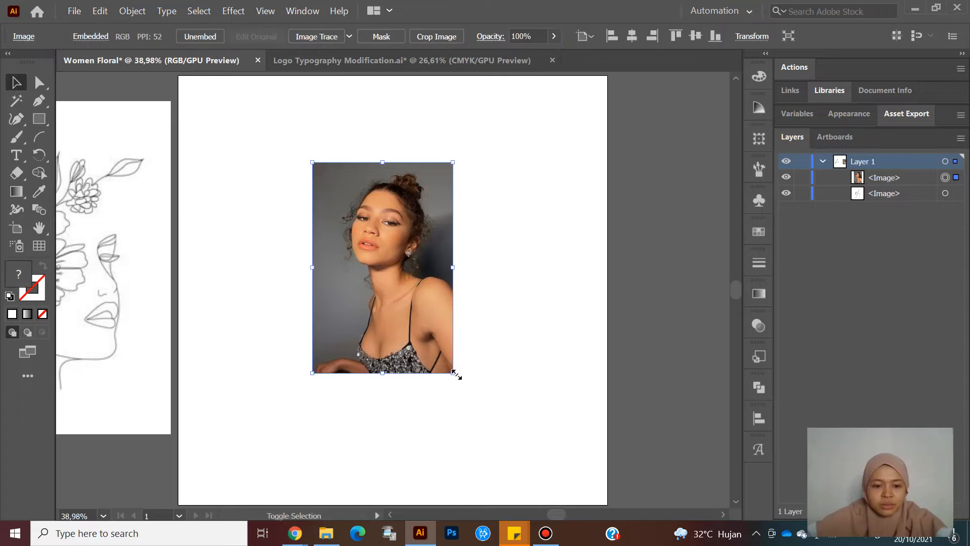
pyautogui.moveTo(453, 373); pyautogui.dragTo(505, 470)
pyautogui.moveTo(428, 302); pyautogui.dragTo(476, 310)
pyautogui.click(565, 290)
pyautogui.click(600, 281)
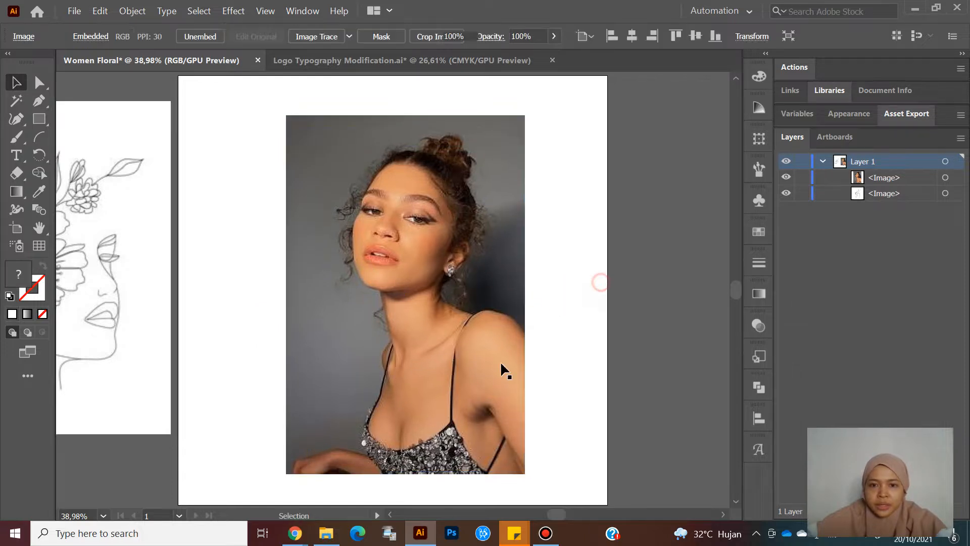
pyautogui.click(525, 473)
pyautogui.moveTo(525, 474); pyautogui.dragTo(546, 501)
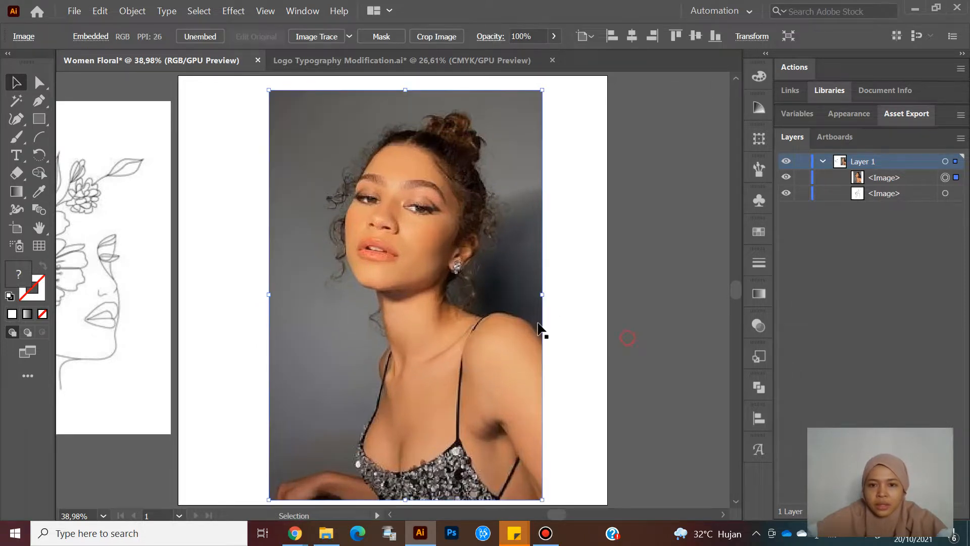
# Step: Lock the portrait photo and the floral line-art image in Layer 1
pyautogui.click(802, 178)
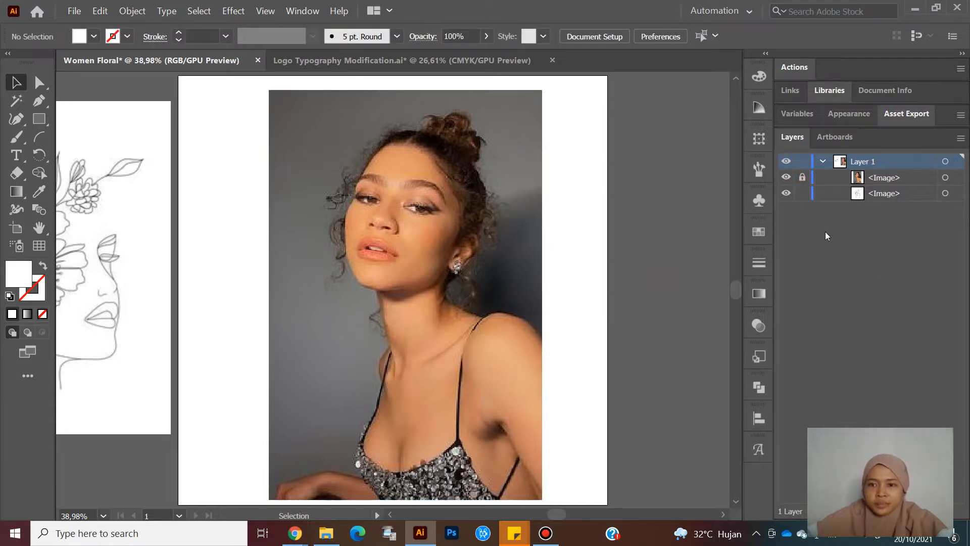
pyautogui.click(96, 259)
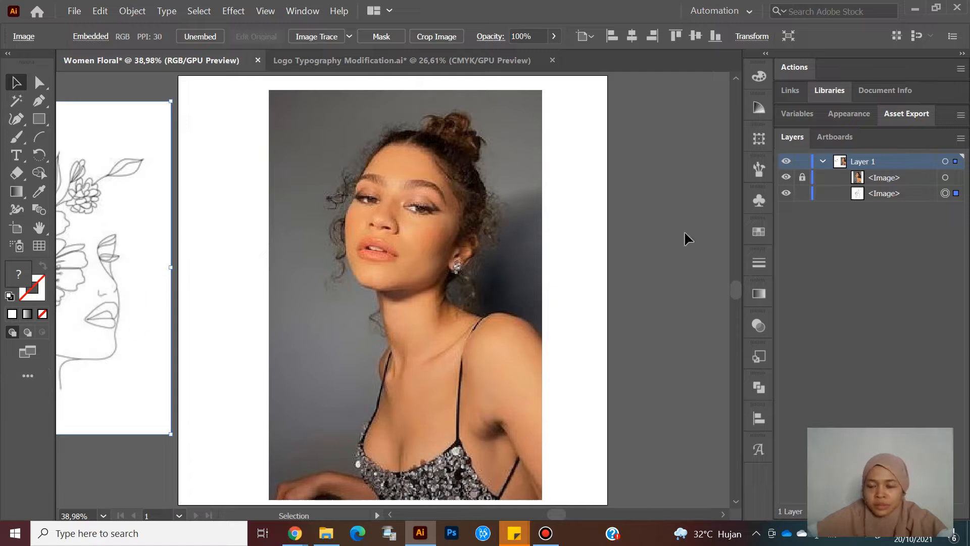
pyautogui.click(802, 193)
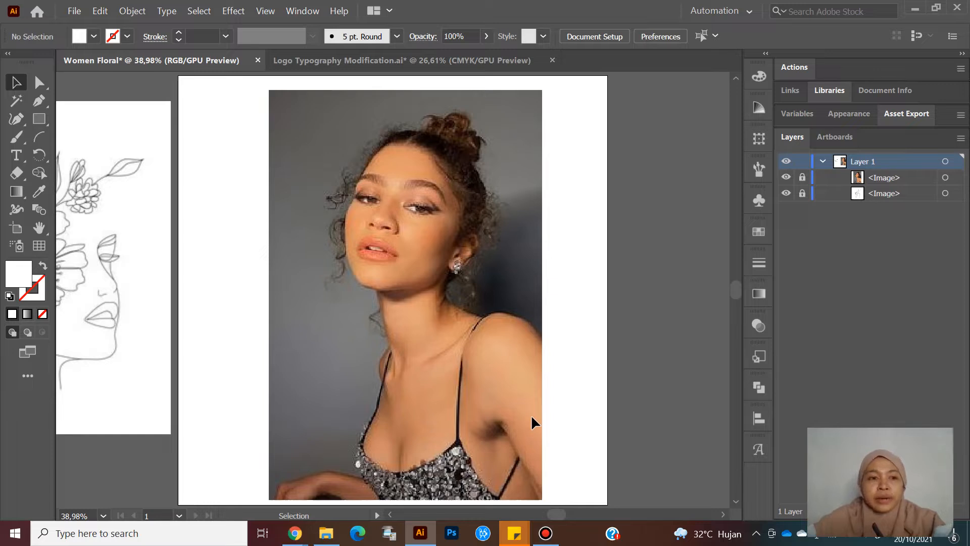
# Step: Activate the Paintbrush with its current tool options and set no fill with a black (000000) stroke
pyautogui.press('b')
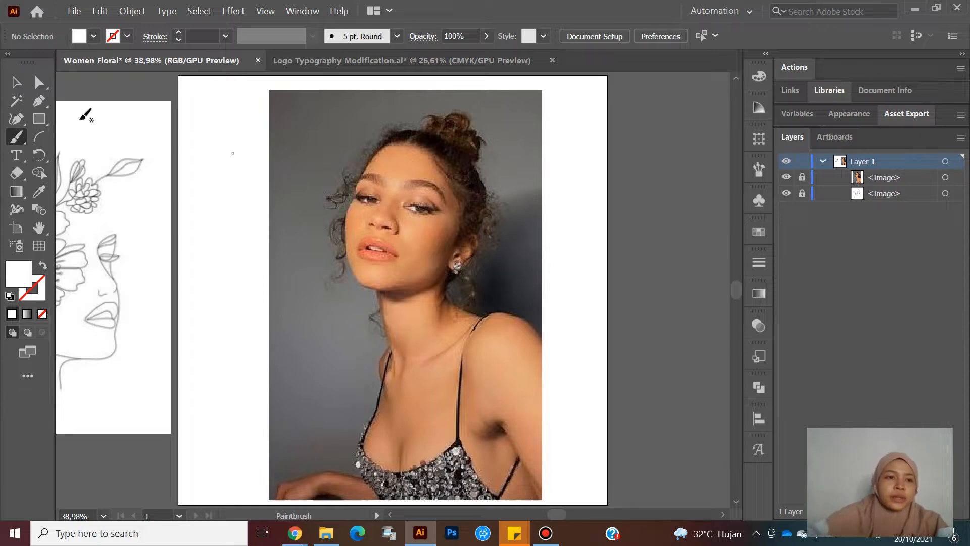
pyautogui.doubleClick(21, 138)
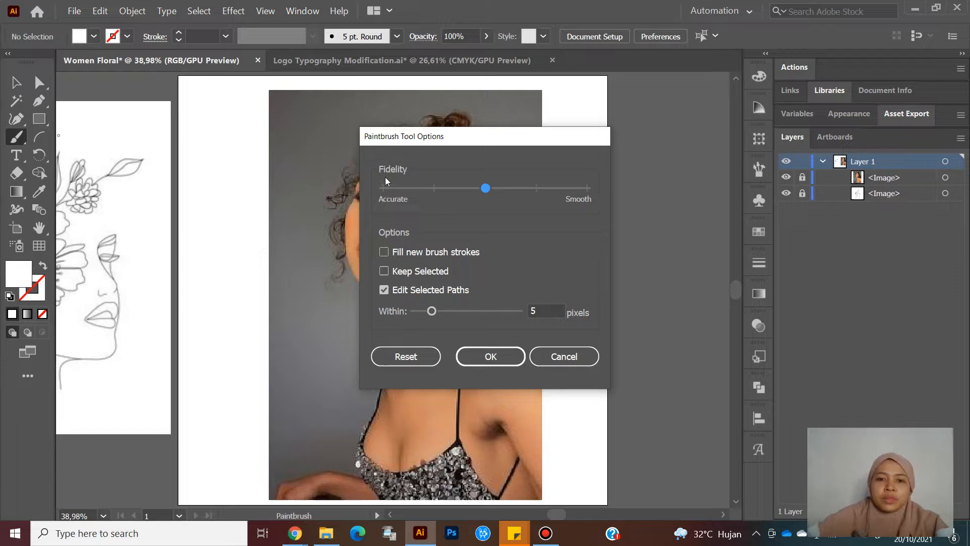
pyautogui.click(503, 358)
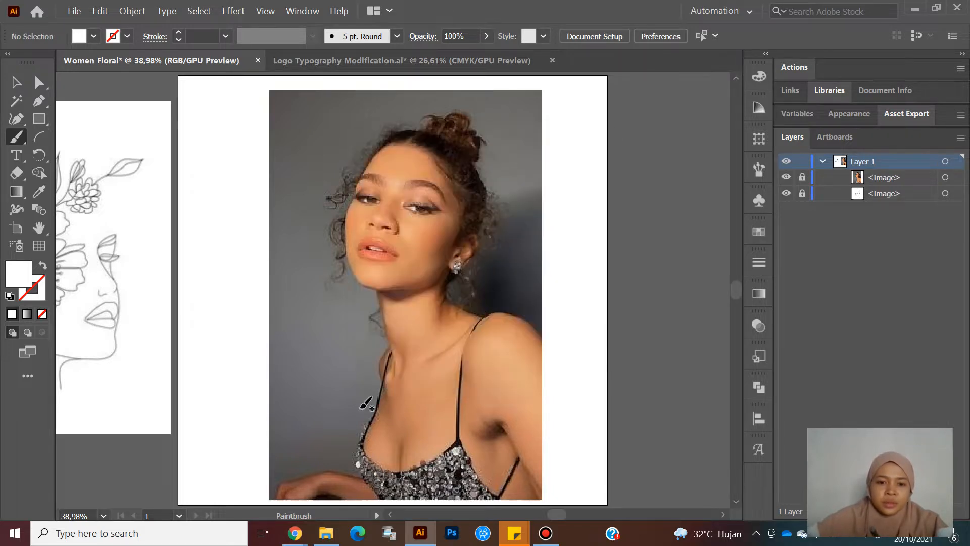
pyautogui.click(42, 267)
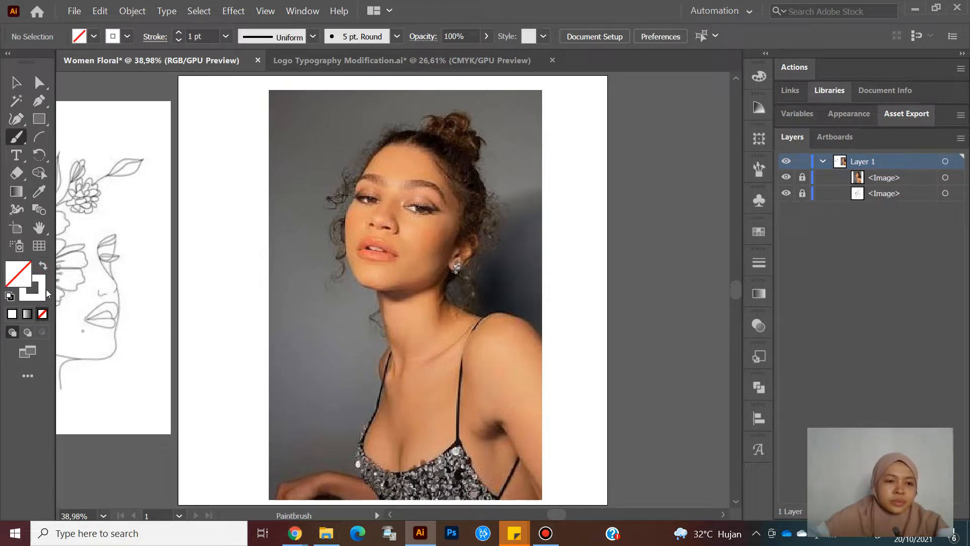
pyautogui.click(43, 289)
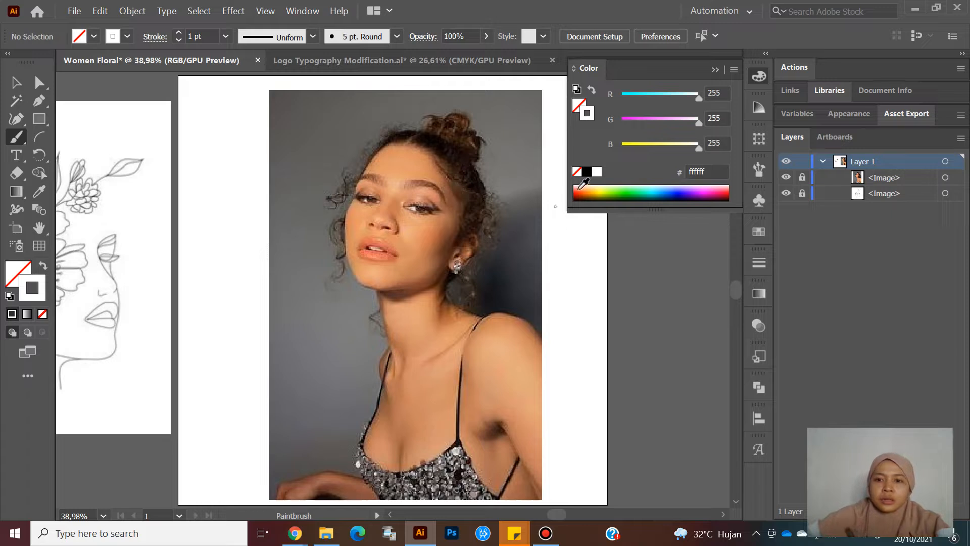
pyautogui.click(587, 172)
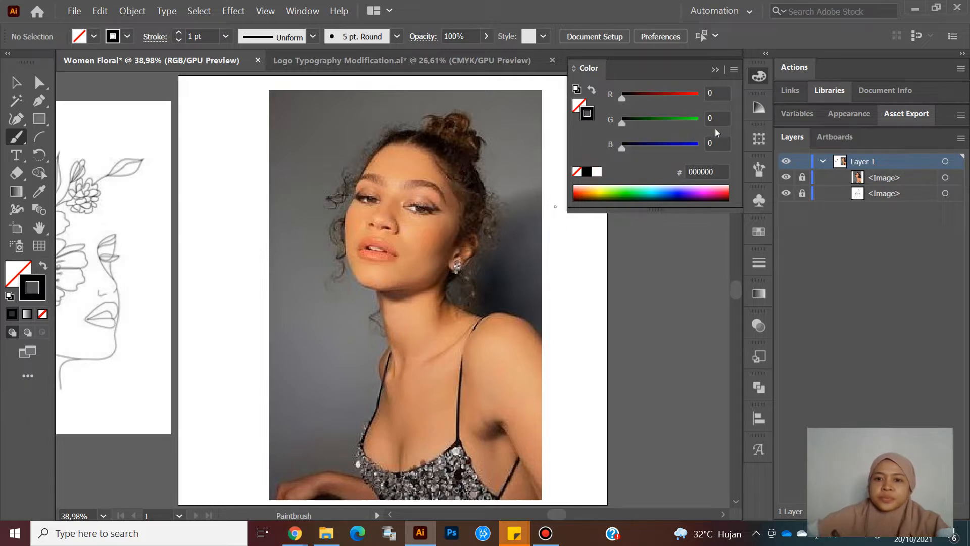
pyautogui.click(760, 76)
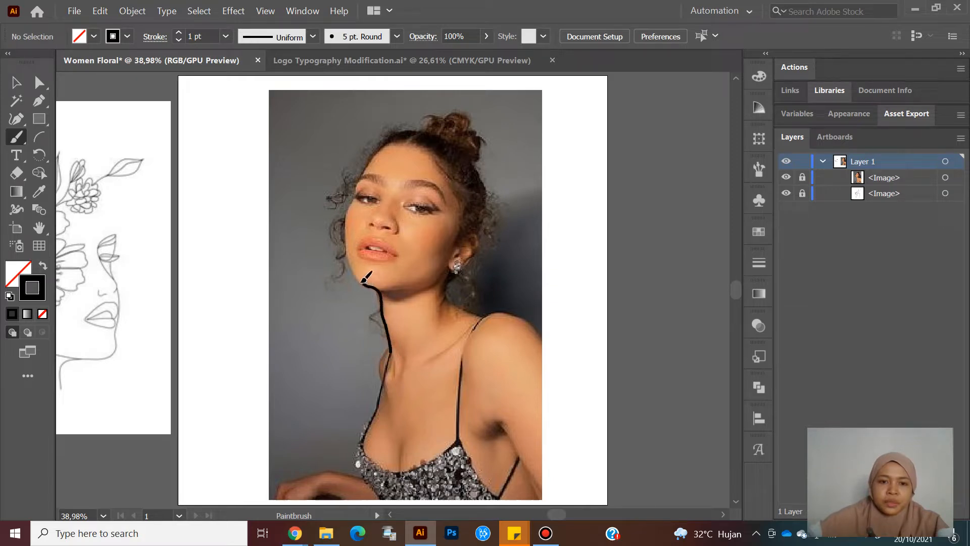
# Step: Brush one continuous line along the left contour of the woman's neck, chin, cheek and forehead up to the hairline
pyautogui.moveTo(355, 265); pyautogui.dragTo(350, 246)
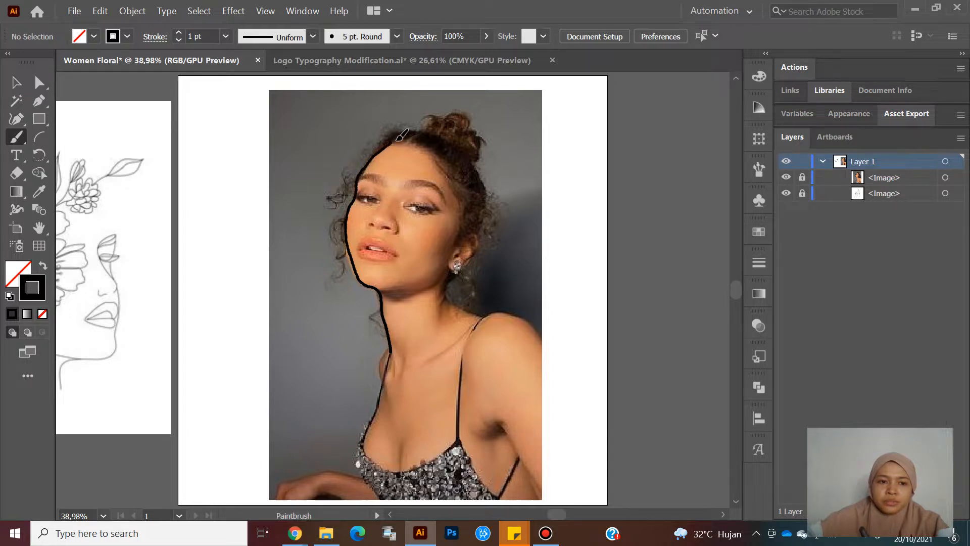
pyautogui.moveTo(399, 138); pyautogui.dragTo(401, 136)
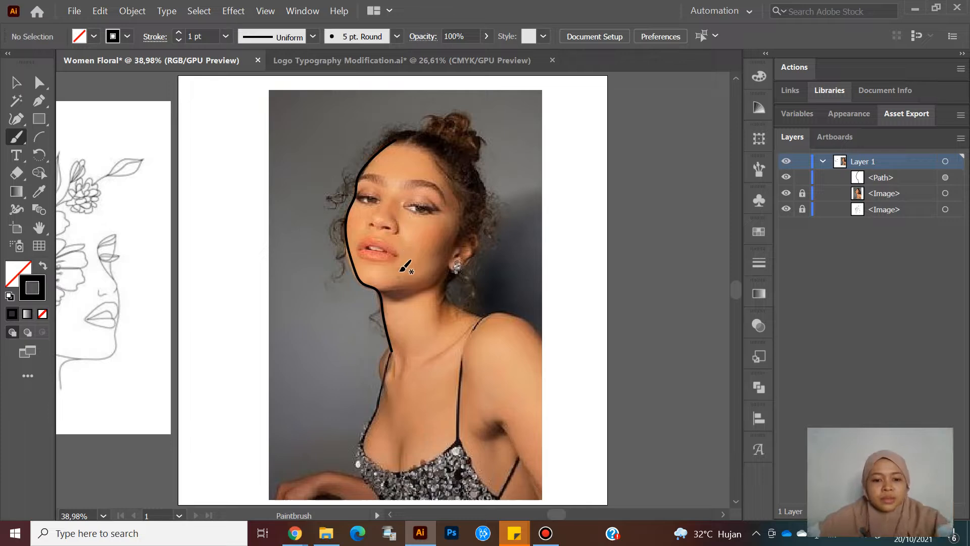
# Step: Brush the outer outline of the lips plus the upper and lower lines of the mouth opening
pyautogui.press('z')
pyautogui.moveTo(374, 264); pyautogui.dragTo(425, 299)
pyautogui.press('space')
pyautogui.moveTo(430, 263)
pyautogui.mouseDown()
pyautogui.moveTo(396, 297)
pyautogui.moveTo(409, 313)
pyautogui.moveTo(398, 334)
pyautogui.mouseUp()
pyautogui.press('z')
pyautogui.press('b')
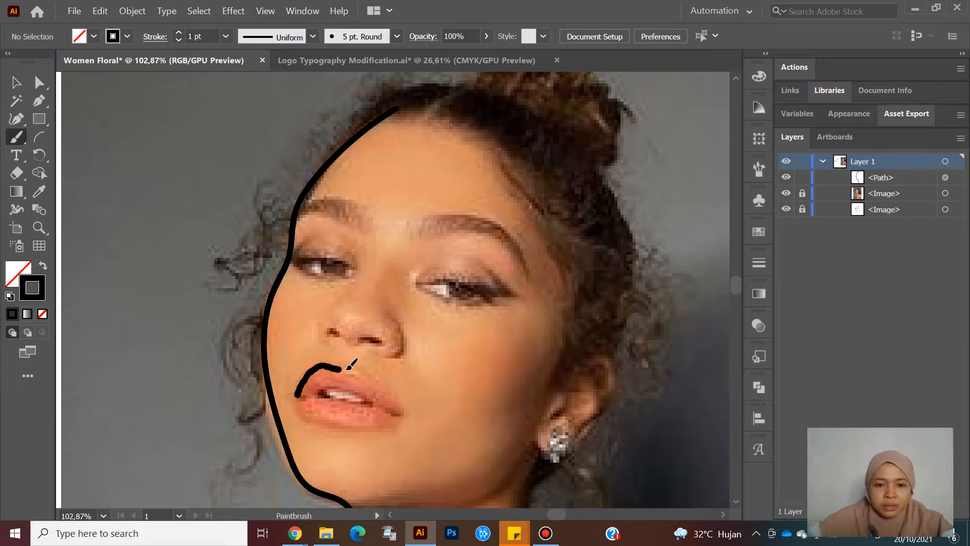
pyautogui.moveTo(377, 380)
pyautogui.mouseDown()
pyautogui.moveTo(405, 417)
pyautogui.moveTo(317, 426)
pyautogui.moveTo(296, 404)
pyautogui.moveTo(313, 391)
pyautogui.moveTo(360, 391)
pyautogui.moveTo(402, 414)
pyautogui.moveTo(305, 396)
pyautogui.mouseUp()
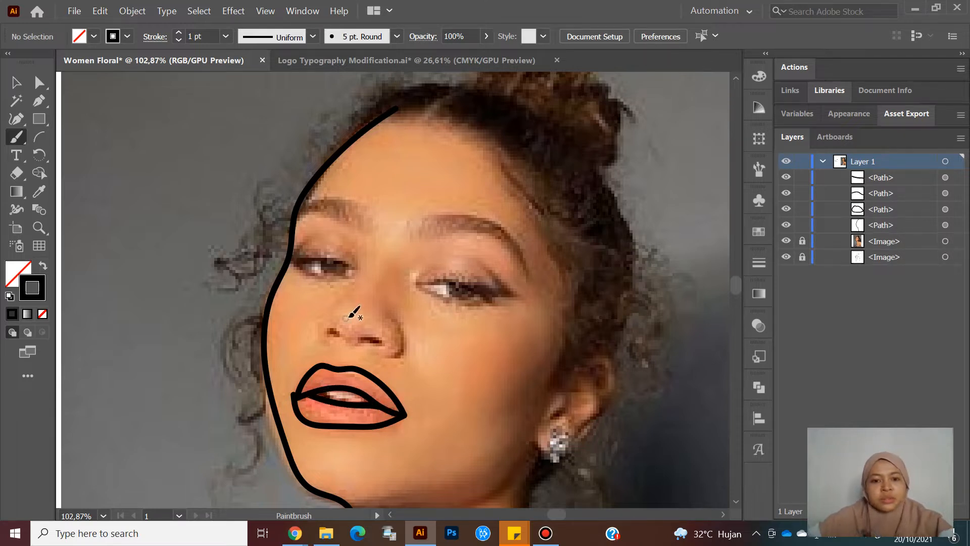
# Step: Move the start anchor of the lip outline onto its other end at the left corner of the mouth
pyautogui.press('z')
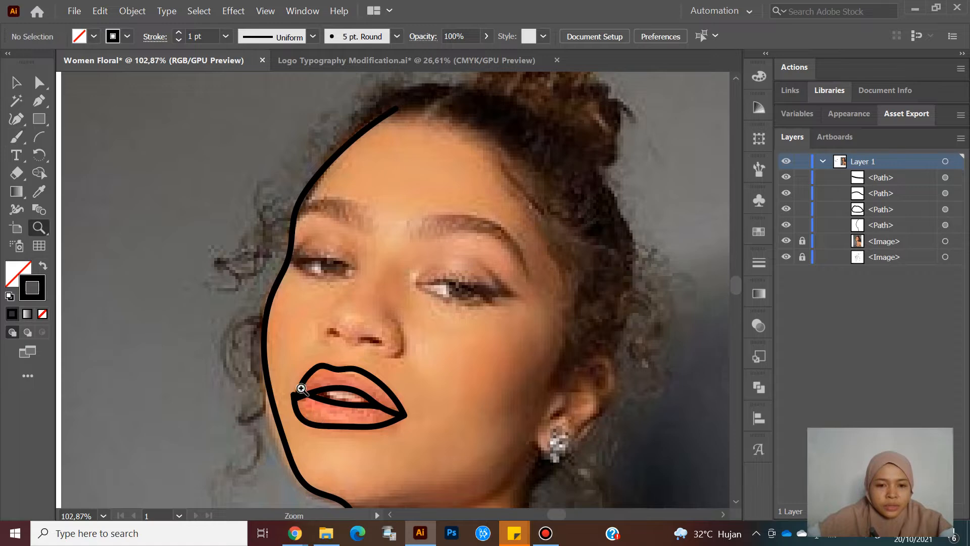
pyautogui.click(303, 390)
pyautogui.click(323, 414)
pyautogui.click(338, 417)
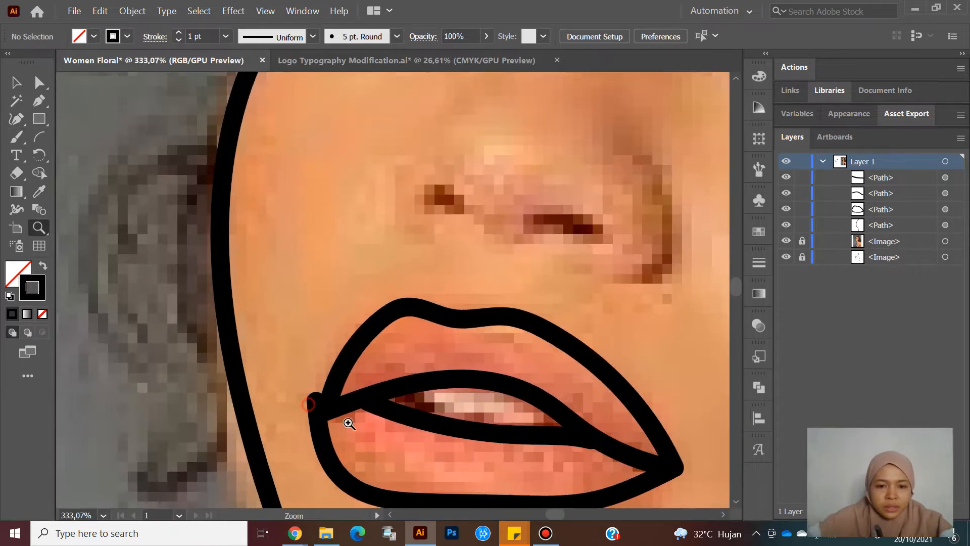
pyautogui.click(335, 412)
pyautogui.click(335, 399)
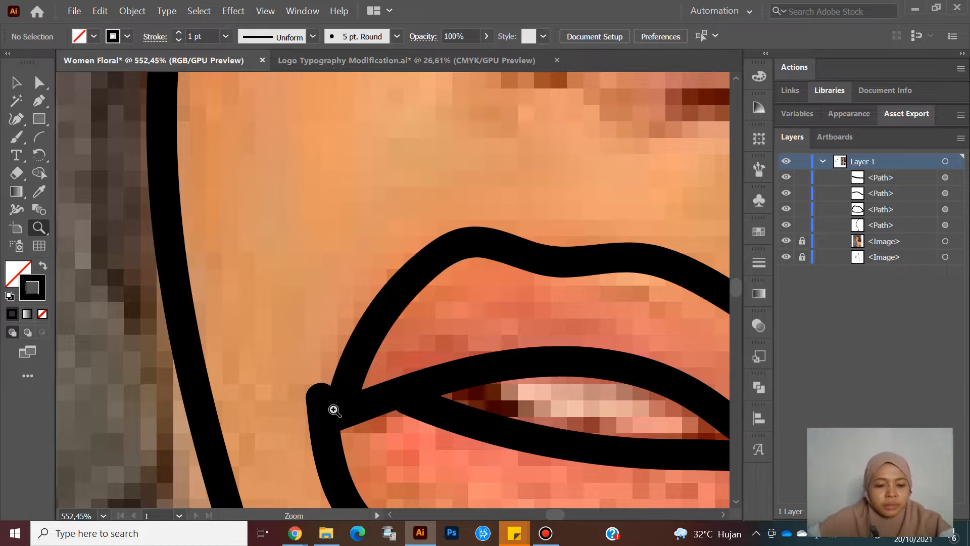
pyautogui.press('a')
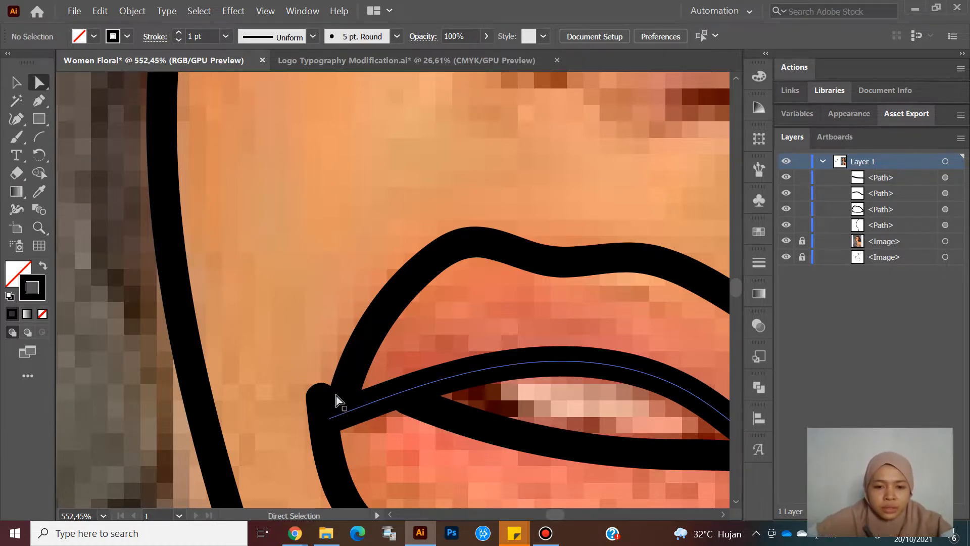
pyautogui.moveTo(343, 397); pyautogui.dragTo(323, 399)
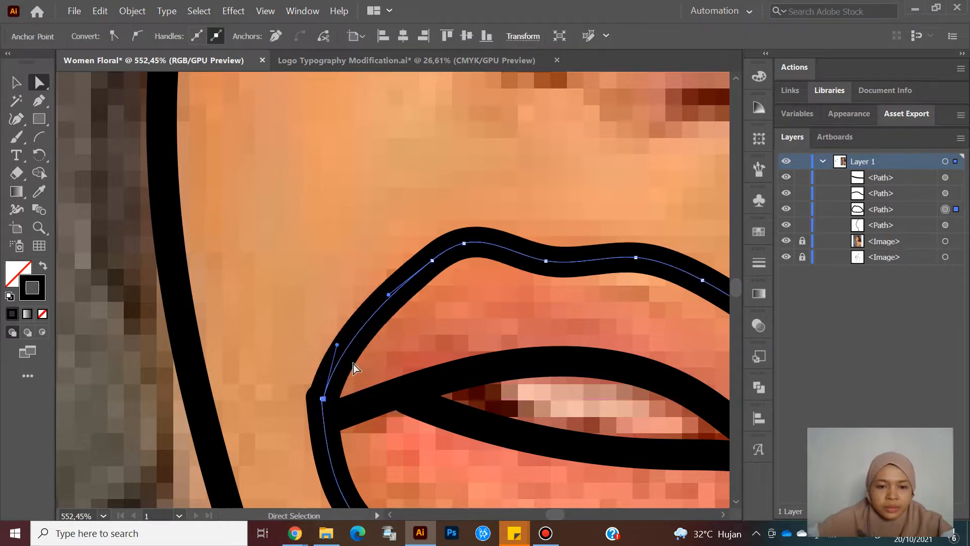
pyautogui.click(317, 350)
pyautogui.click(323, 400)
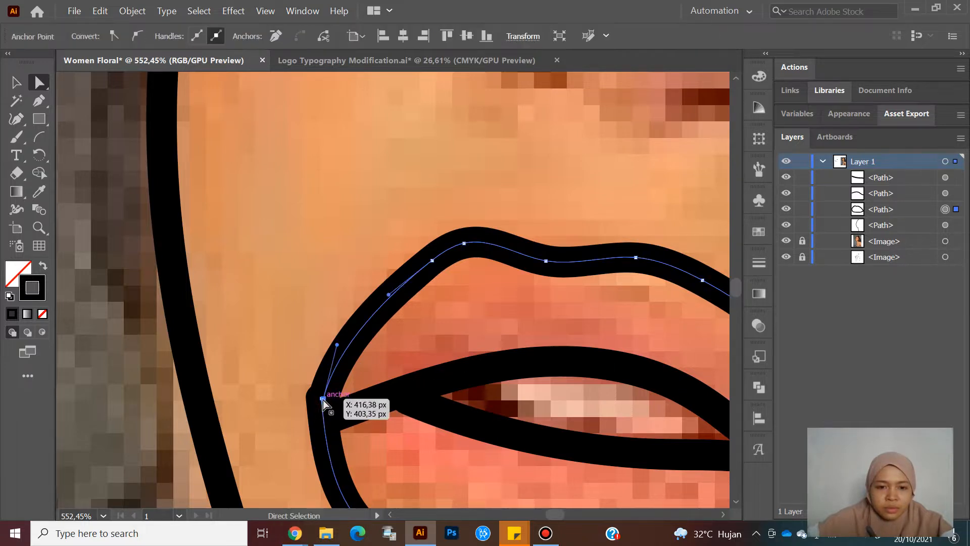
pyautogui.moveTo(323, 400); pyautogui.dragTo(321, 402)
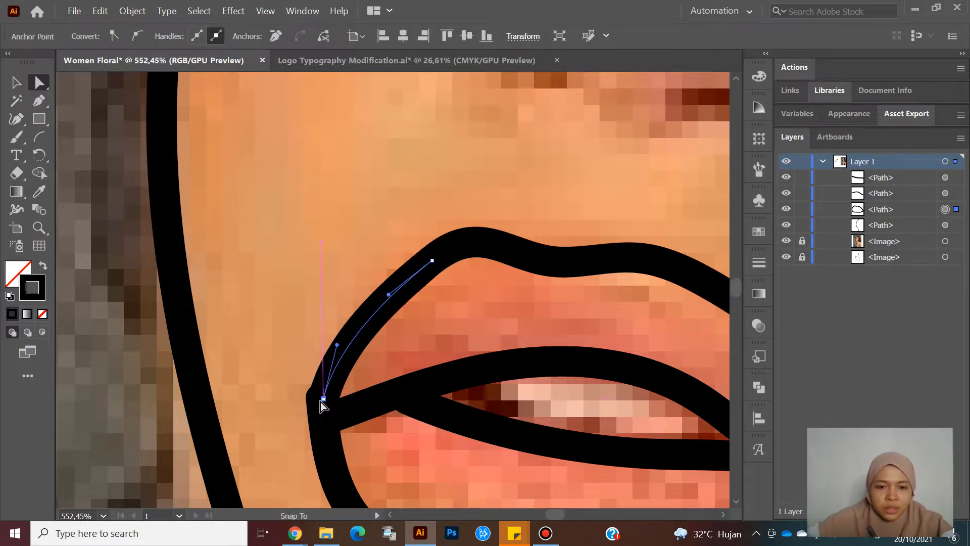
pyautogui.click(310, 374)
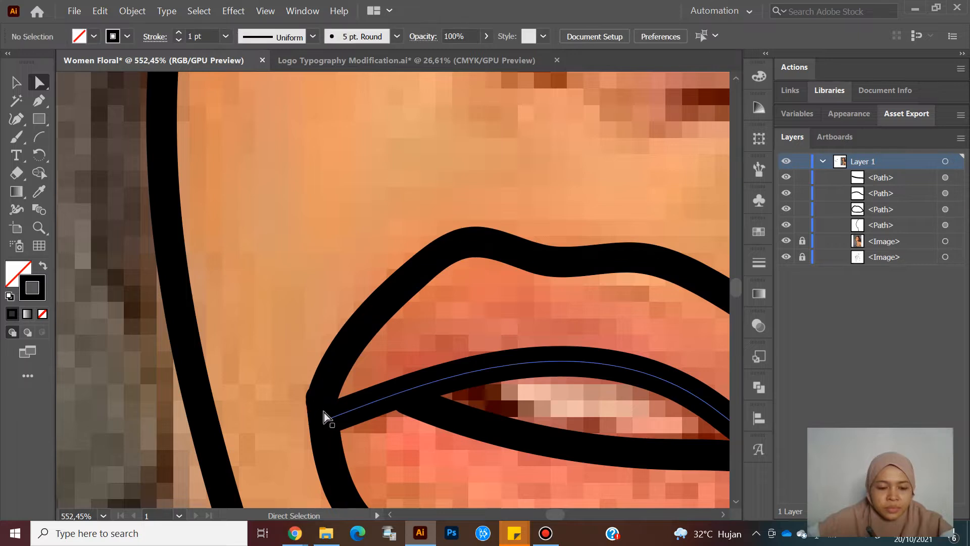
# Step: In Outline view, align the lip outline's end anchors exactly at the left corner of the mouth
pyautogui.press('z')
pyautogui.click(324, 413)
pyautogui.moveTo(345, 423); pyautogui.dragTo(333, 419)
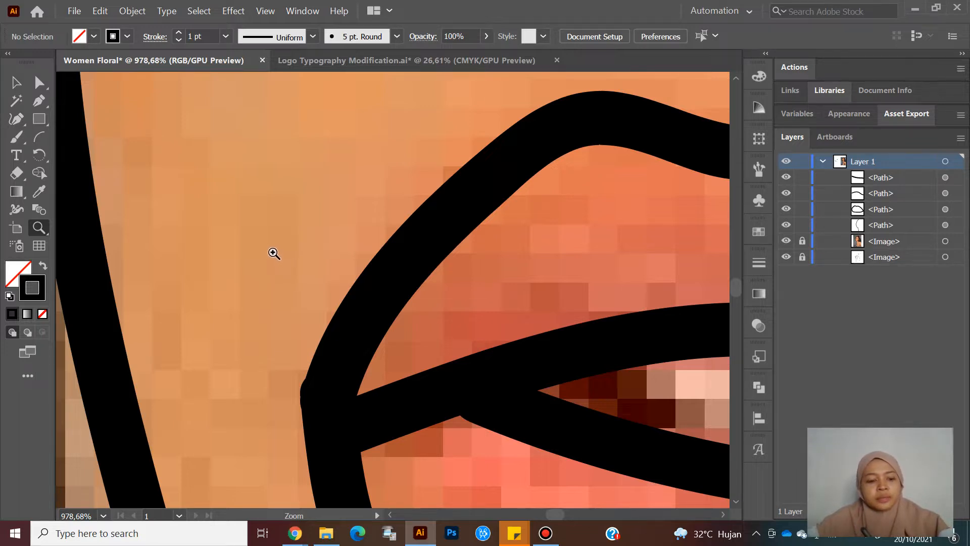
pyautogui.press('ctrl')
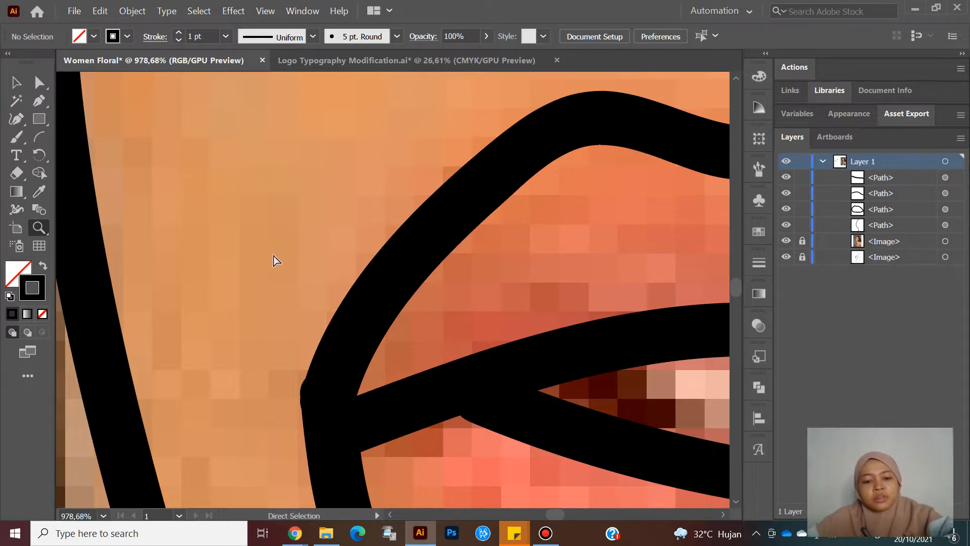
pyautogui.hotkey('ctrl', 'y')
pyautogui.moveTo(313, 385)
pyautogui.mouseDown()
pyautogui.moveTo(344, 400)
pyautogui.moveTo(317, 390)
pyautogui.mouseUp()
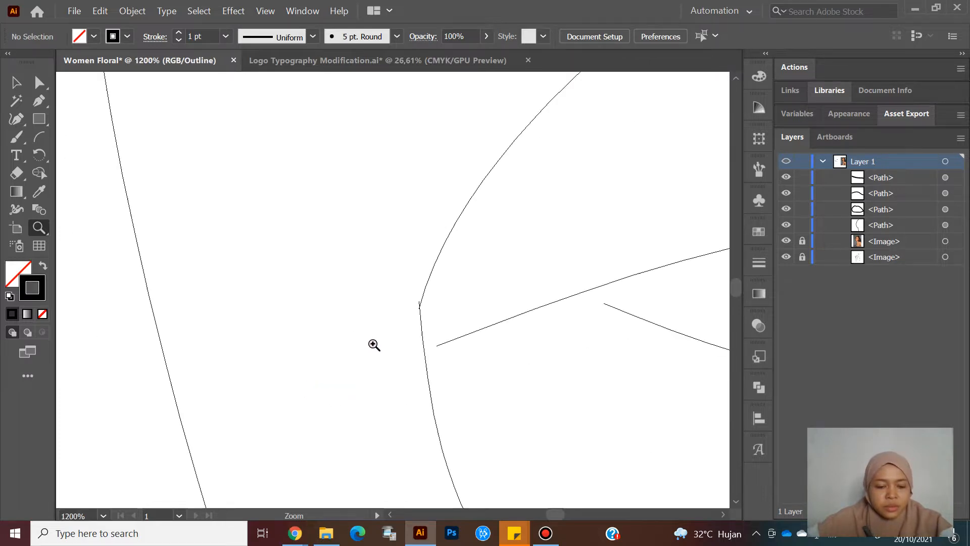
pyautogui.press('a')
pyautogui.moveTo(419, 306); pyautogui.dragTo(418, 306)
pyautogui.click(390, 310)
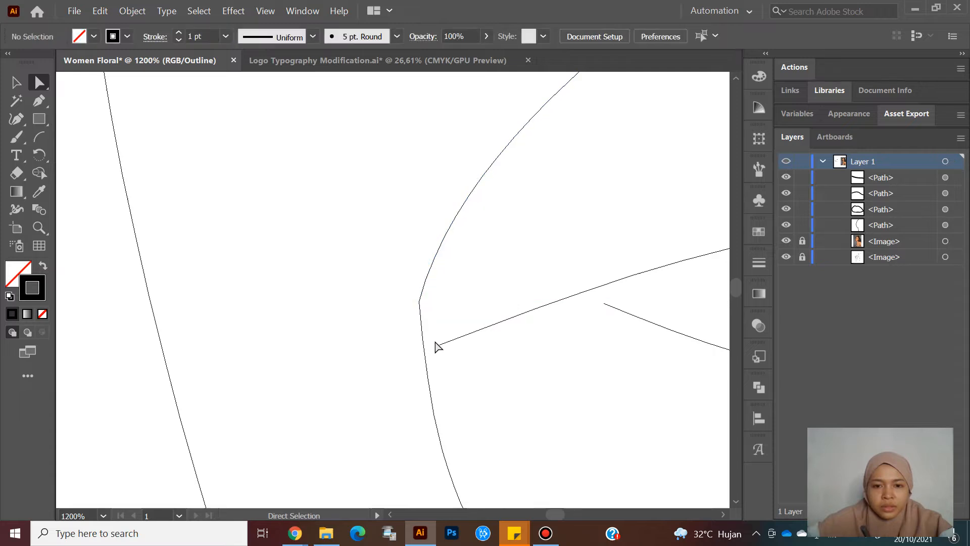
# Step: Move the left end of the upper mouth line onto the lip outline and return the drawing to Preview mode
pyautogui.moveTo(437, 345)
pyautogui.mouseDown()
pyautogui.moveTo(425, 306)
pyautogui.moveTo(451, 362)
pyautogui.moveTo(443, 359)
pyautogui.mouseUp()
pyautogui.click(398, 291)
pyautogui.press('z')
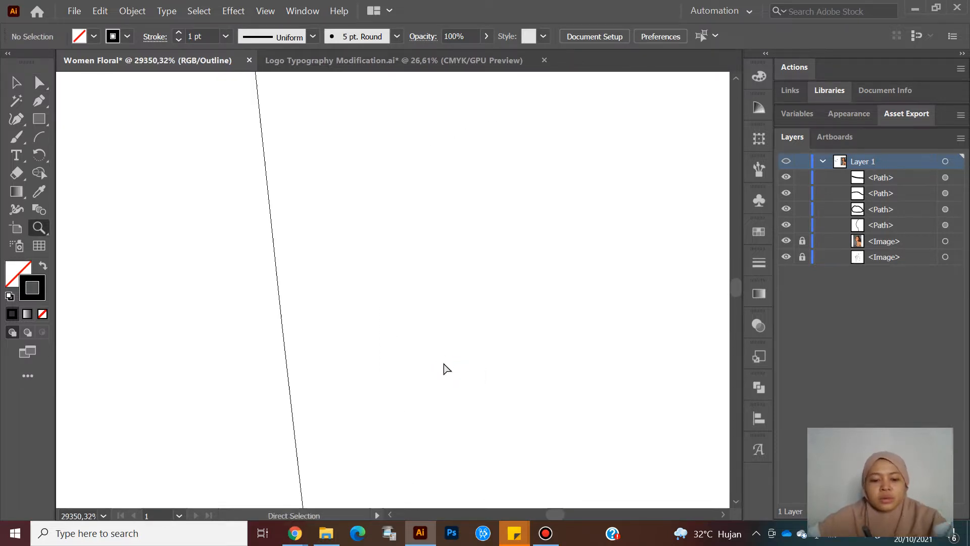
pyautogui.hotkey('ctrl', 'y')
pyautogui.keyDown('alt'); pyautogui.click(432, 360); pyautogui.keyUp('alt')
pyautogui.moveTo(408, 382); pyautogui.dragTo(389, 361)
pyautogui.moveTo(448, 390); pyautogui.dragTo(395, 355)
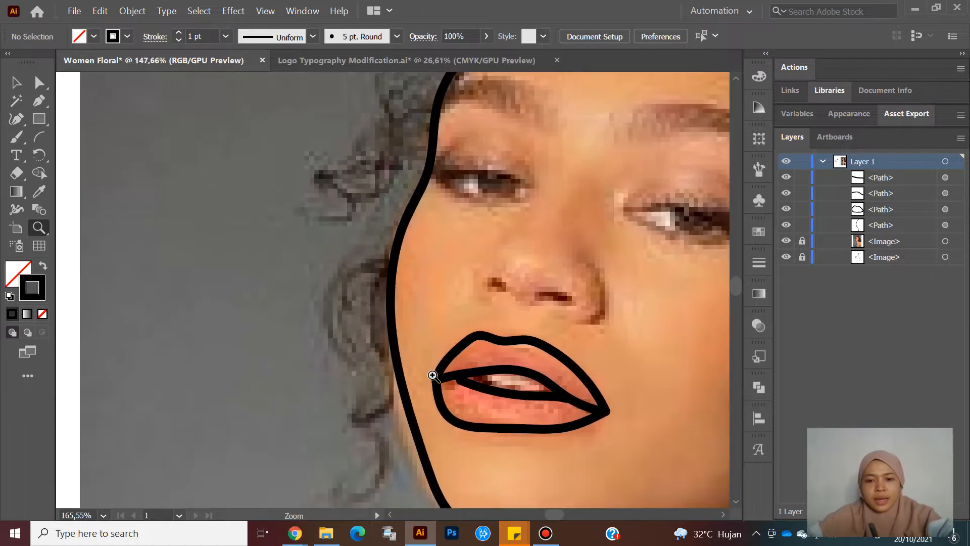
# Step: Move the left end anchor of the lower mouth line onto the upper mouth line
pyautogui.moveTo(461, 364); pyautogui.dragTo(430, 377)
pyautogui.press('space')
pyautogui.moveTo(415, 374); pyautogui.dragTo(364, 384)
pyautogui.moveTo(316, 341); pyautogui.dragTo(368, 364)
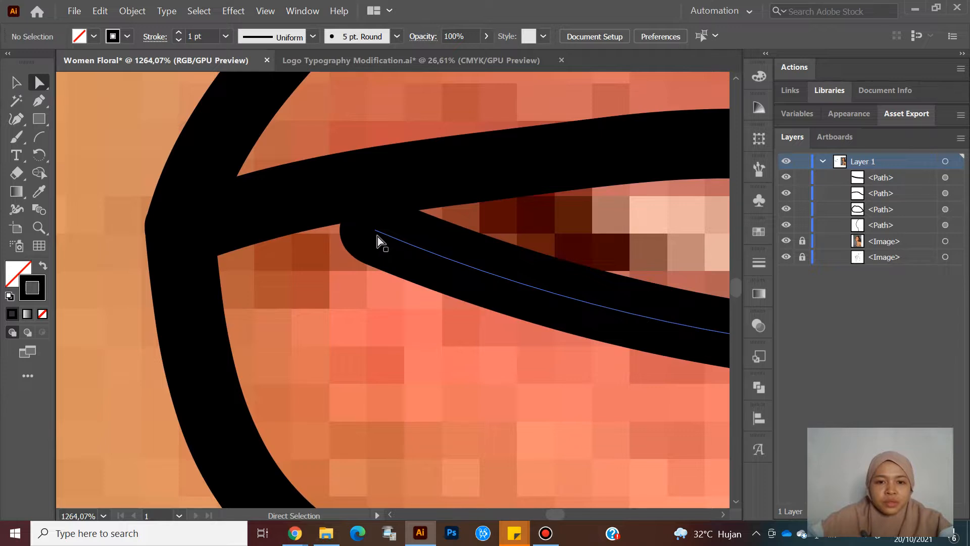
pyautogui.moveTo(376, 234); pyautogui.dragTo(352, 191)
pyautogui.click(400, 276)
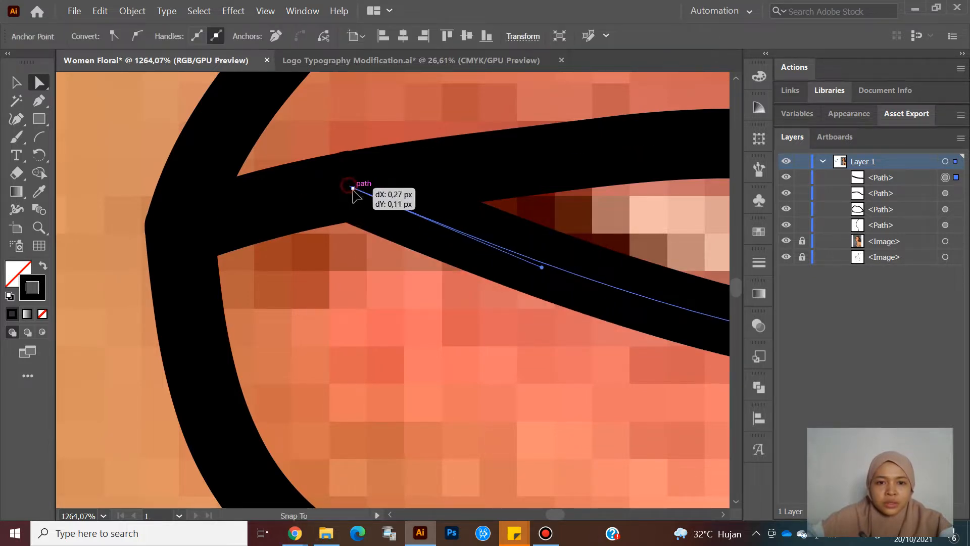
pyautogui.click(404, 302)
# Step: Hide the portrait photo to check the face and lip lines, and show it again
pyautogui.moveTo(457, 364); pyautogui.dragTo(391, 318)
pyautogui.moveTo(401, 328); pyautogui.dragTo(395, 328)
pyautogui.moveTo(478, 325); pyautogui.dragTo(426, 392)
pyautogui.moveTo(425, 336); pyautogui.dragTo(406, 364)
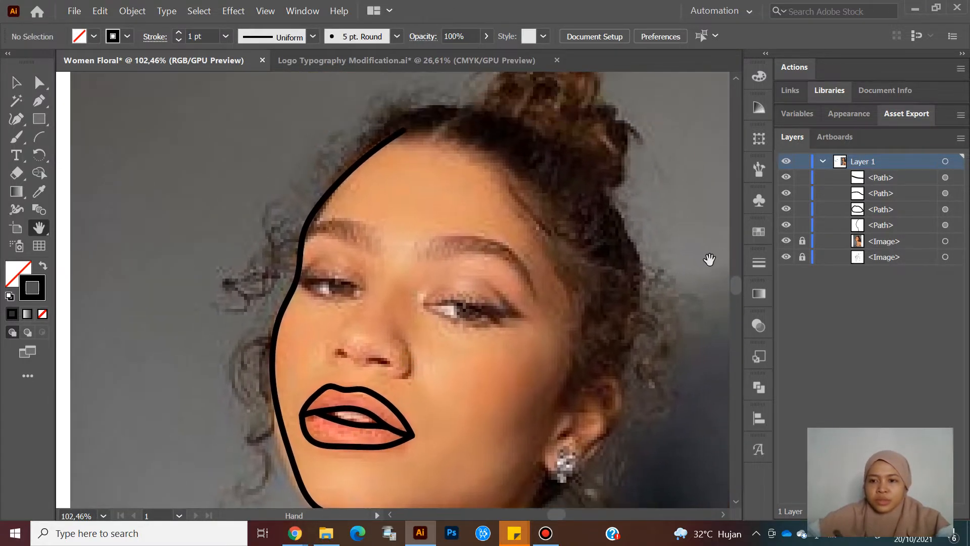
pyautogui.click(787, 241)
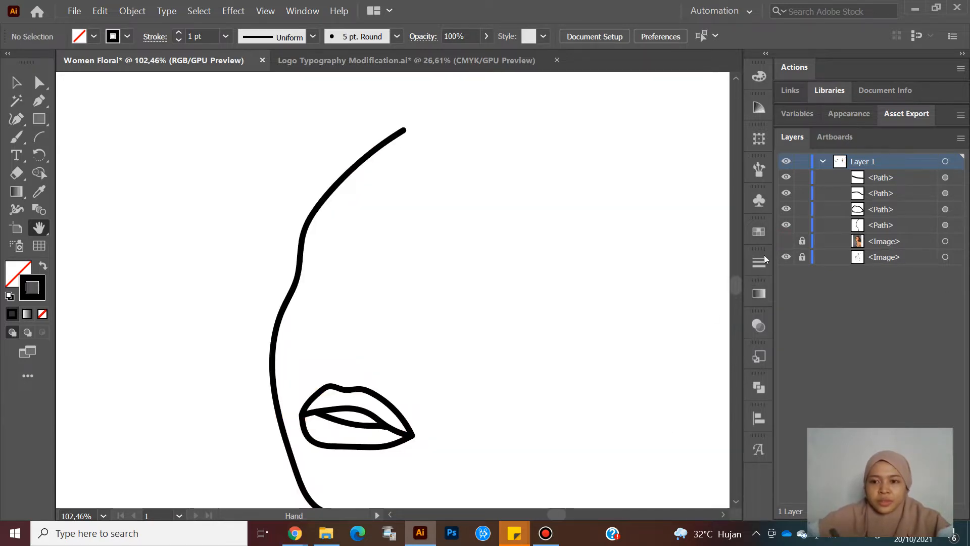
pyautogui.click(786, 241)
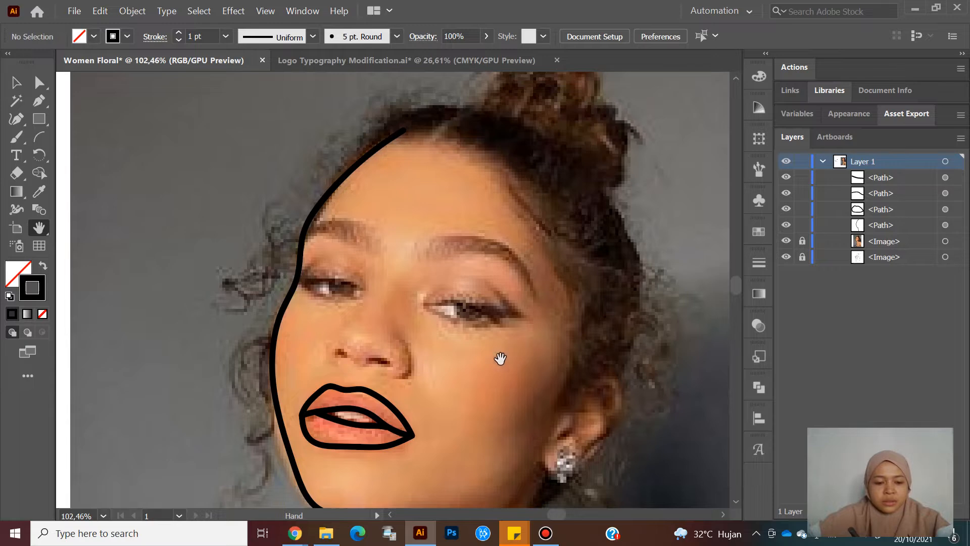
# Step: Brush the nose line from the far nostril up along the bridge to the brow, and check it with the photo briefly hidden
pyautogui.moveTo(395, 378); pyautogui.dragTo(444, 373)
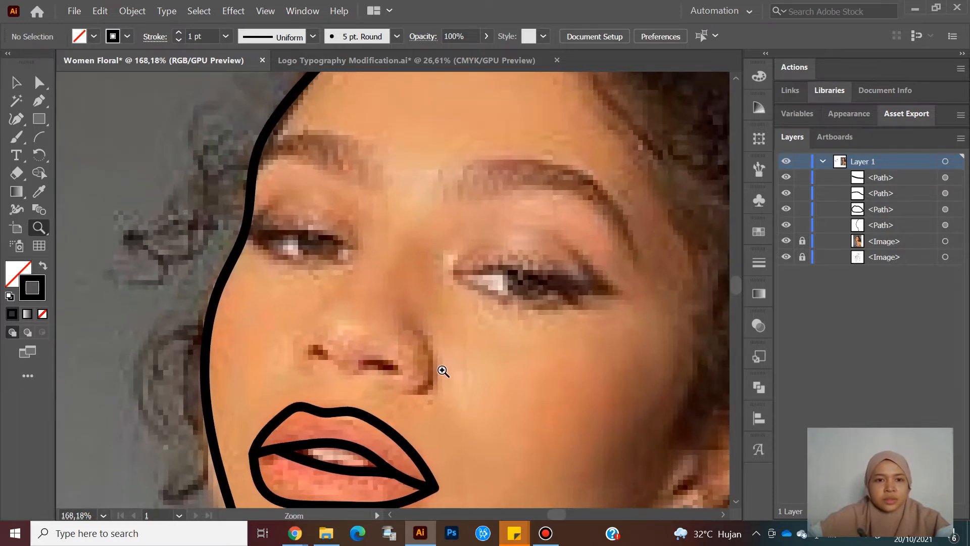
pyautogui.moveTo(461, 409); pyautogui.dragTo(362, 369)
pyautogui.moveTo(427, 389); pyautogui.dragTo(461, 405)
pyautogui.press('h')
pyautogui.moveTo(404, 373); pyautogui.dragTo(415, 312)
pyautogui.moveTo(466, 359); pyautogui.dragTo(513, 381)
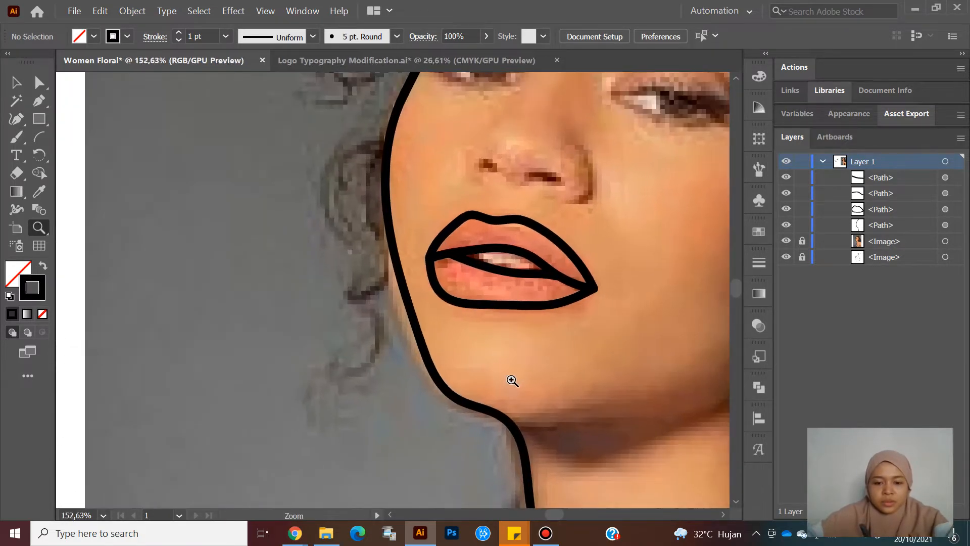
pyautogui.scroll(8, 513, 380)
pyautogui.hscroll(6, 408, 381)
pyautogui.moveTo(417, 382)
pyautogui.mouseDown()
pyautogui.moveTo(441, 396)
pyautogui.moveTo(411, 372)
pyautogui.moveTo(421, 370)
pyautogui.mouseUp()
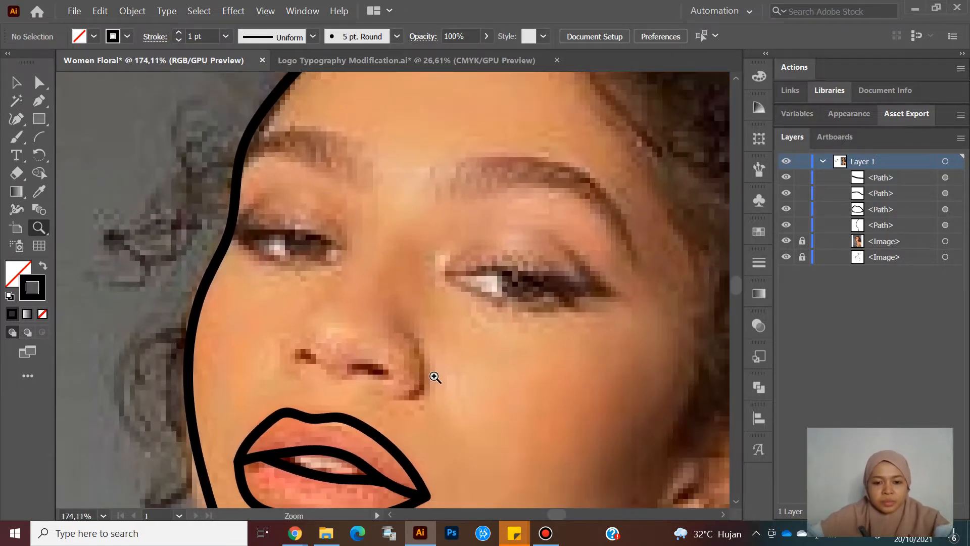
pyautogui.press('b')
pyautogui.moveTo(297, 377)
pyautogui.mouseDown()
pyautogui.moveTo(293, 341)
pyautogui.moveTo(346, 310)
pyautogui.moveTo(384, 258)
pyautogui.moveTo(395, 224)
pyautogui.moveTo(382, 164)
pyautogui.mouseUp()
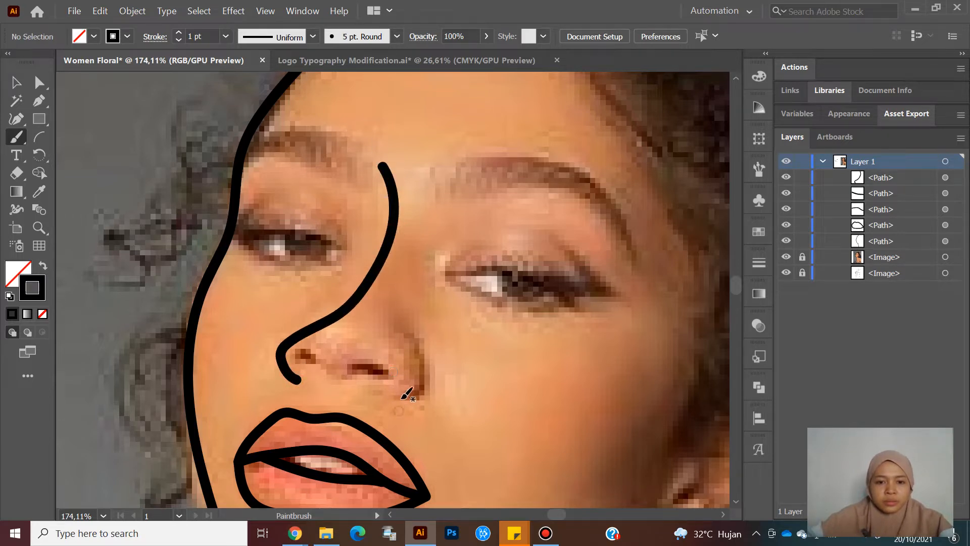
pyautogui.click(785, 257)
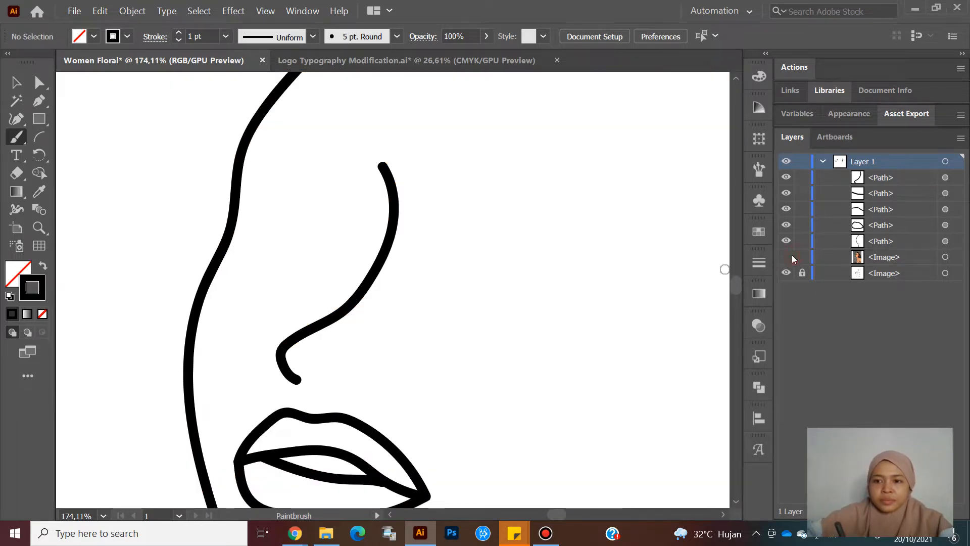
pyautogui.click(786, 257)
# Step: Apply the Basic brush to all traced lines of the face, nose and lips
pyautogui.press('z')
pyautogui.moveTo(488, 351)
pyautogui.mouseDown()
pyautogui.moveTo(447, 366)
pyautogui.moveTo(461, 366)
pyautogui.mouseUp()
pyautogui.press('space')
pyautogui.moveTo(454, 432); pyautogui.dragTo(428, 310)
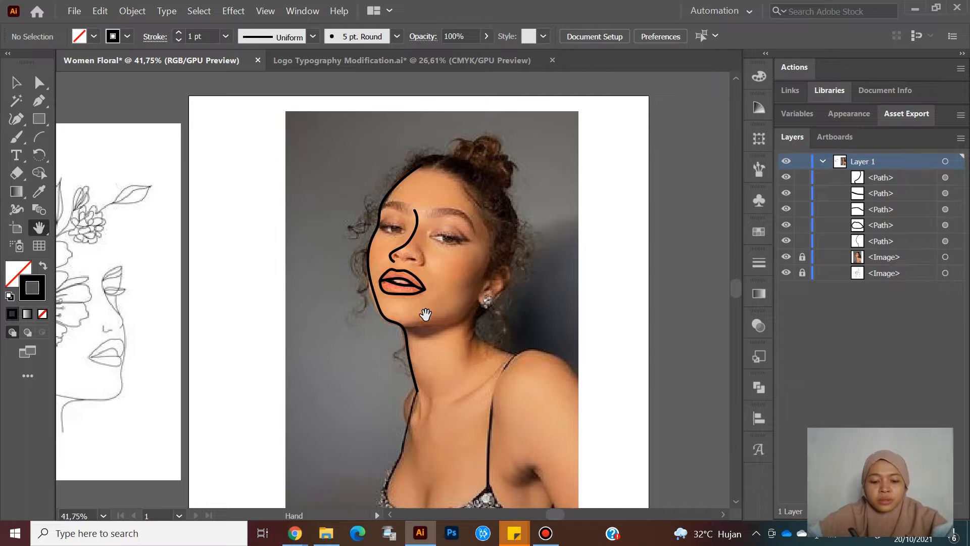
pyautogui.press('v')
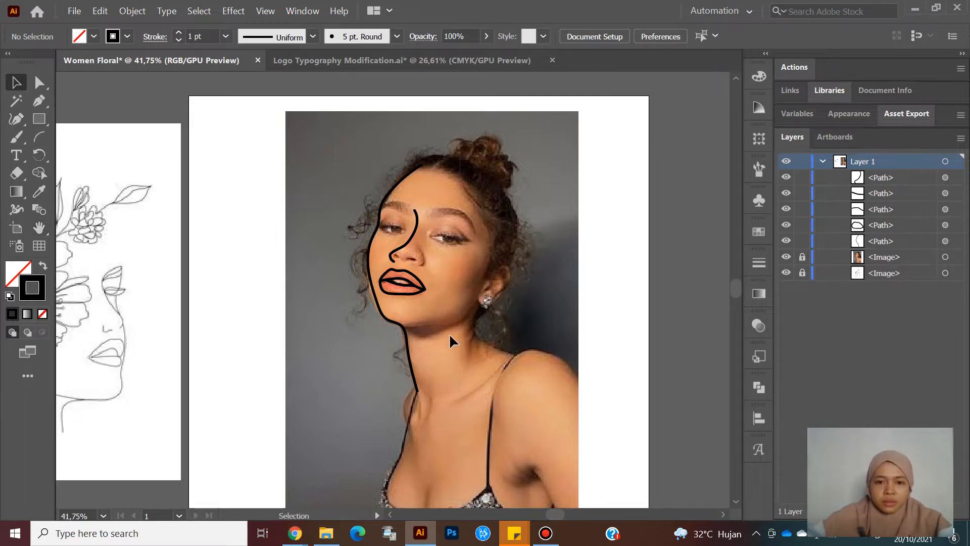
pyautogui.moveTo(456, 370); pyautogui.dragTo(401, 66)
pyautogui.click(397, 37)
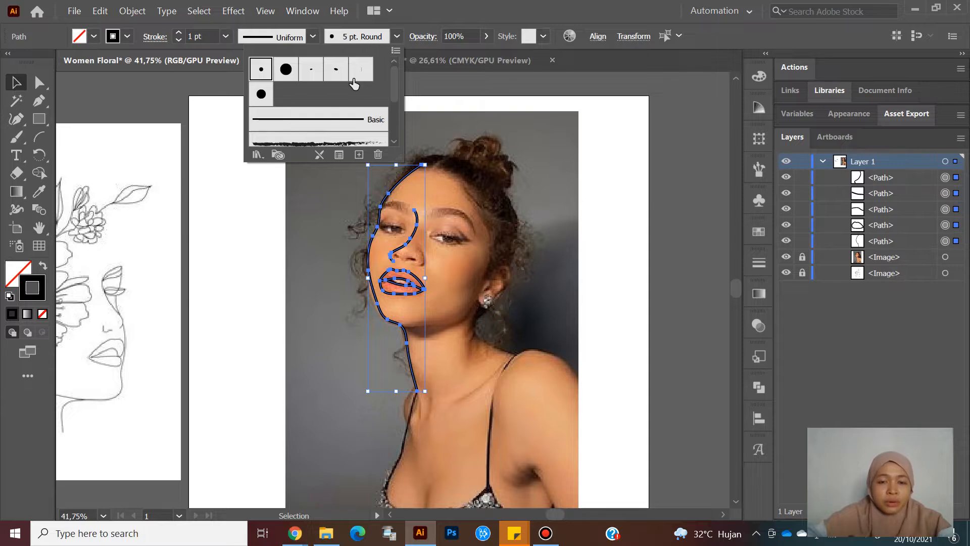
pyautogui.click(354, 124)
pyautogui.click(495, 263)
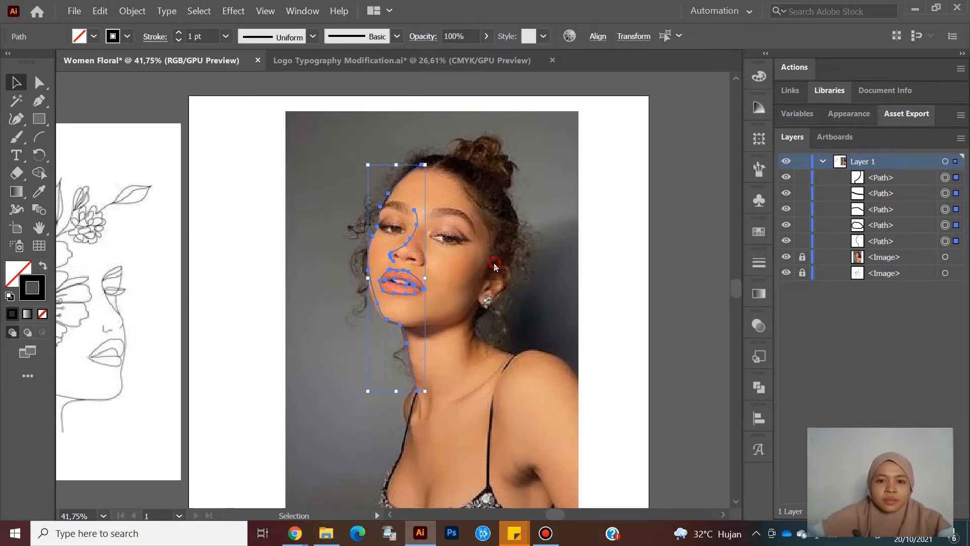
pyautogui.click(609, 279)
# Step: Examine the thinned face lines against the portrait photo and the floral reference drawing
pyautogui.press('z')
pyautogui.scroll(5, 445, 265)
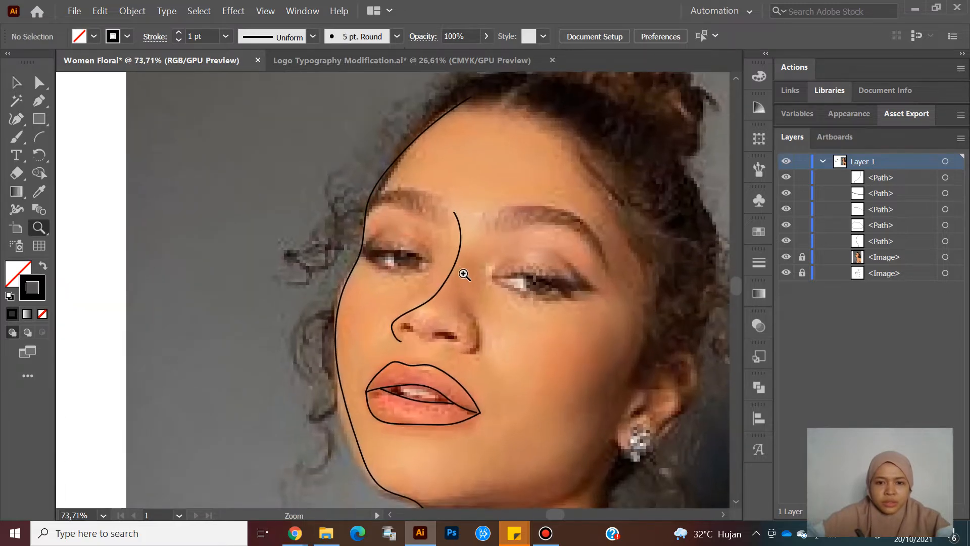
pyautogui.scroll(-2, 448, 267)
pyautogui.scroll(3, 450, 268)
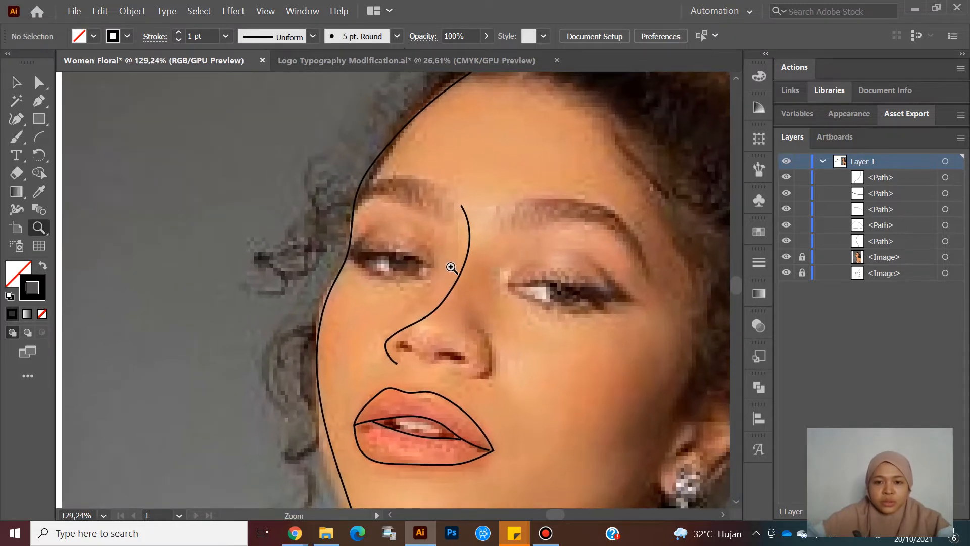
pyautogui.scroll(-3, 462, 273)
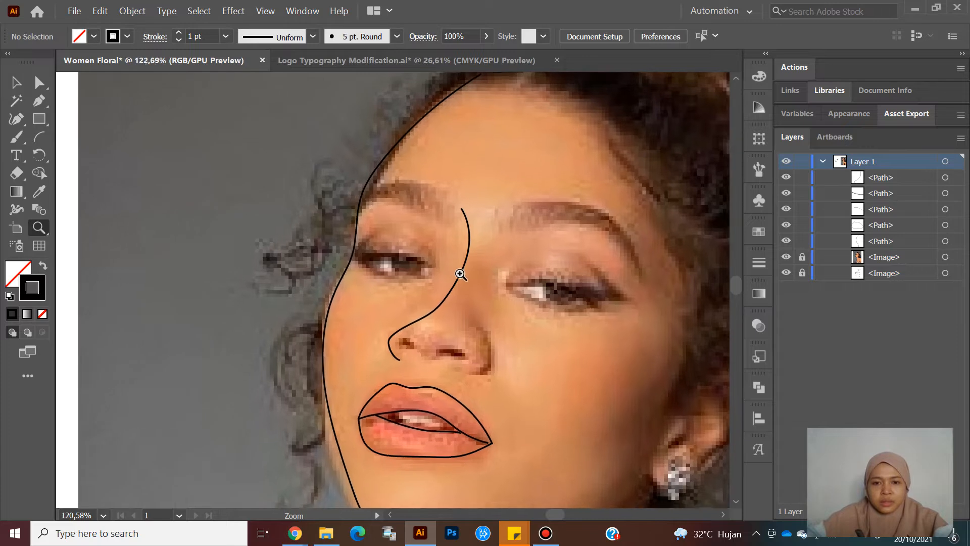
pyautogui.scroll(-4, 439, 265)
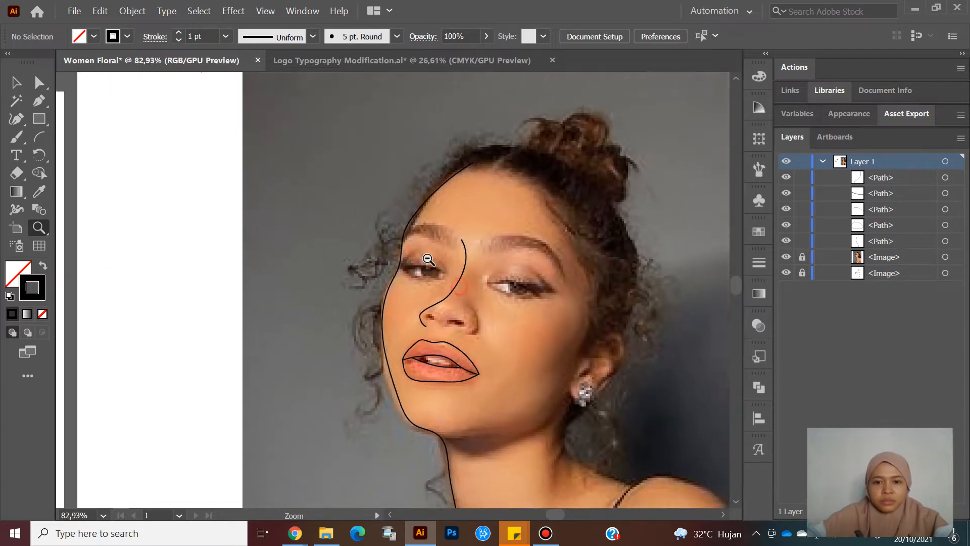
pyautogui.scroll(-2, 399, 250)
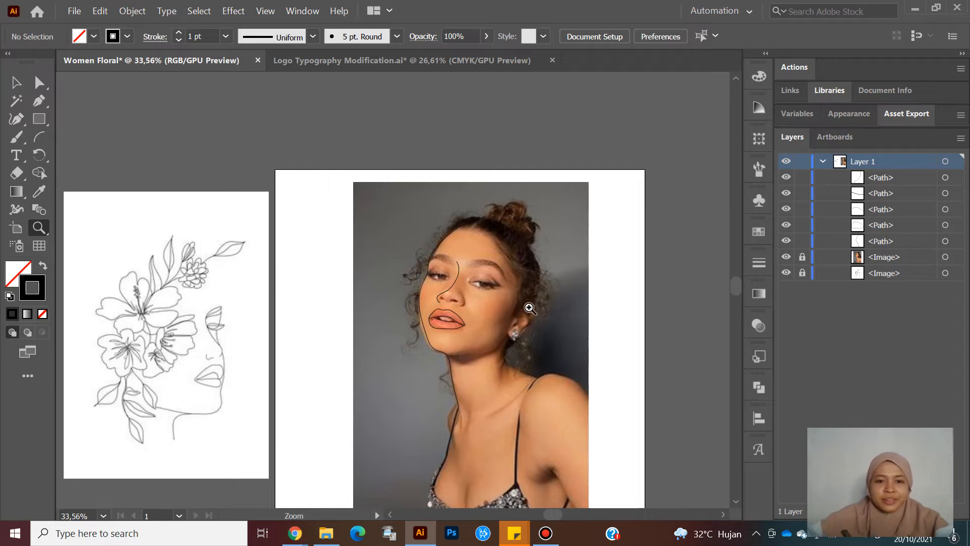
pyautogui.scroll(5, 508, 273)
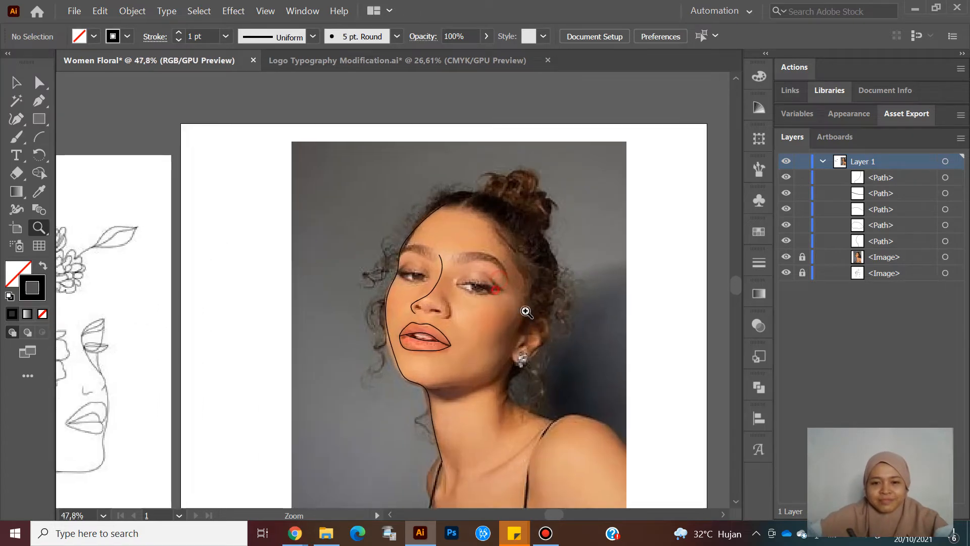
pyautogui.scroll(1, 534, 328)
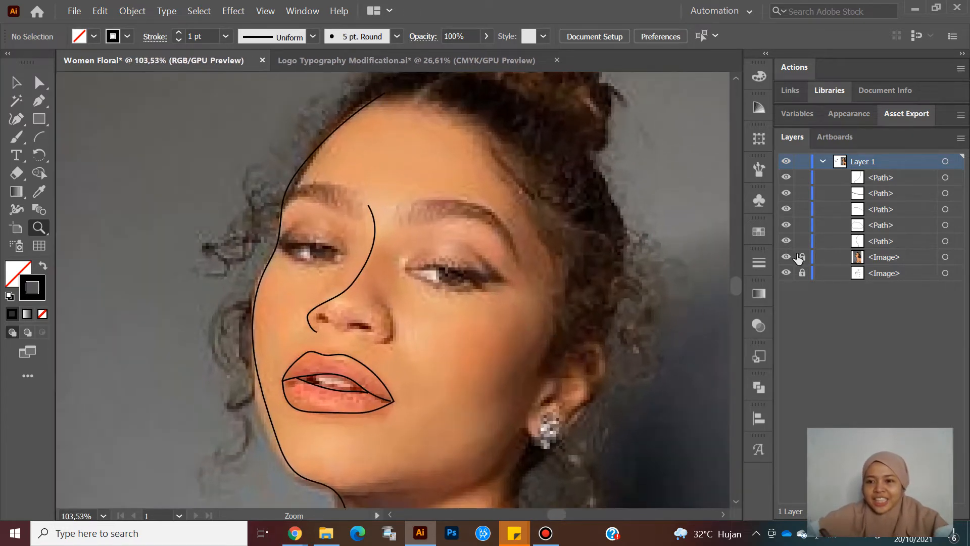
pyautogui.scroll(-2, 592, 331)
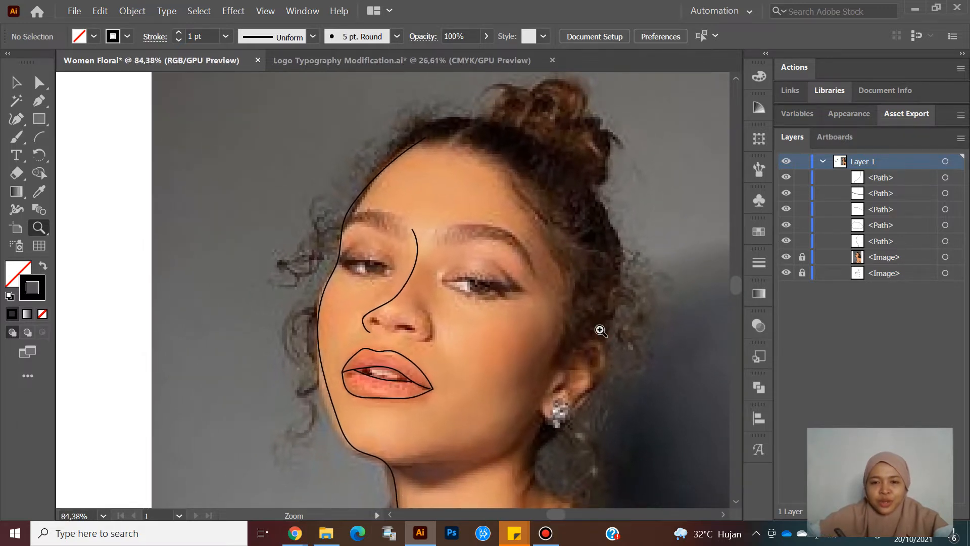
# Step: Hide the portrait photo, leaving the blank area beside the lips and nose for drawing
pyautogui.click(786, 257)
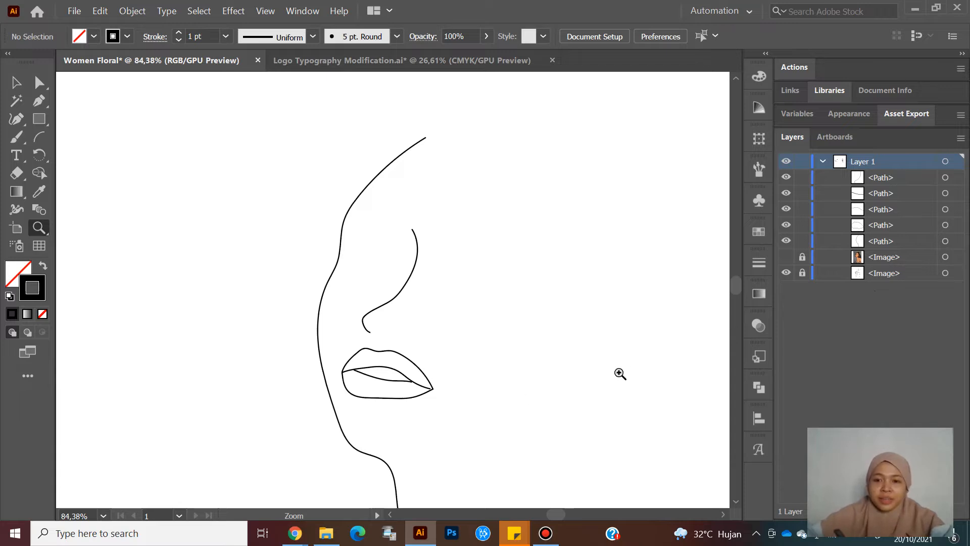
pyautogui.moveTo(527, 365); pyautogui.dragTo(455, 330)
pyautogui.press('space')
pyautogui.moveTo(488, 357); pyautogui.dragTo(453, 360)
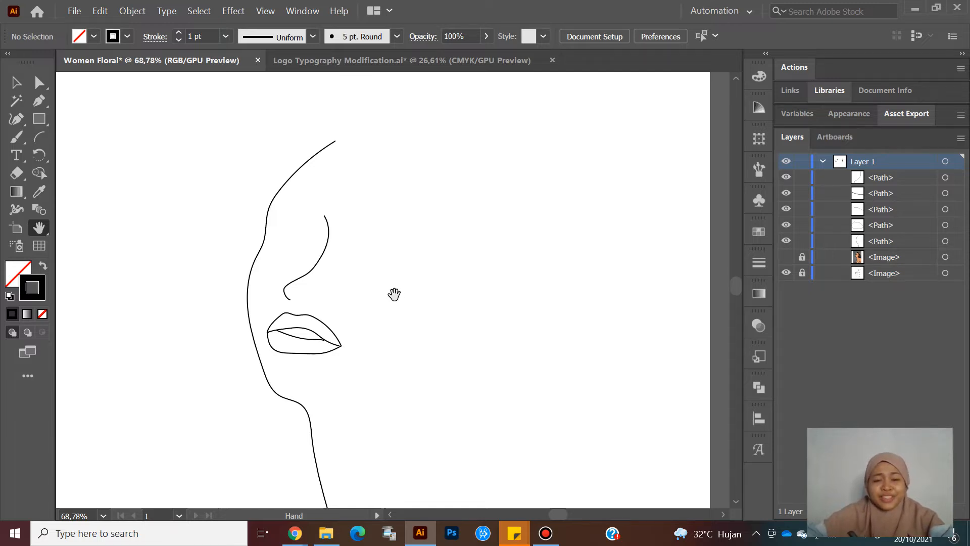
pyautogui.moveTo(379, 295)
pyautogui.mouseDown()
pyautogui.moveTo(397, 305)
pyautogui.moveTo(404, 301)
pyautogui.moveTo(385, 287)
pyautogui.moveTo(456, 290)
pyautogui.moveTo(467, 302)
pyautogui.moveTo(468, 293)
pyautogui.mouseUp()
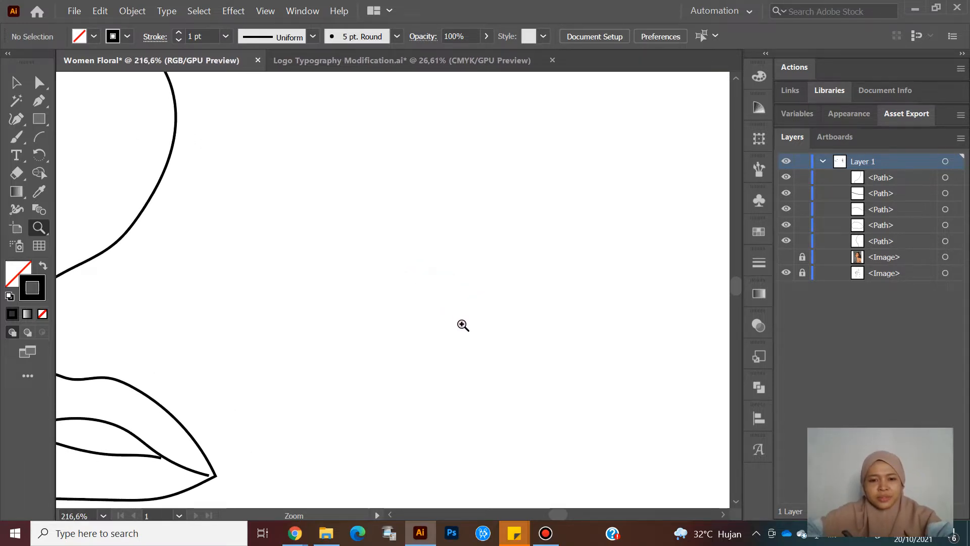
# Step: Draw a small round loop as a flower centre with the Paintbrush in the blank area beside the nose
pyautogui.press('b')
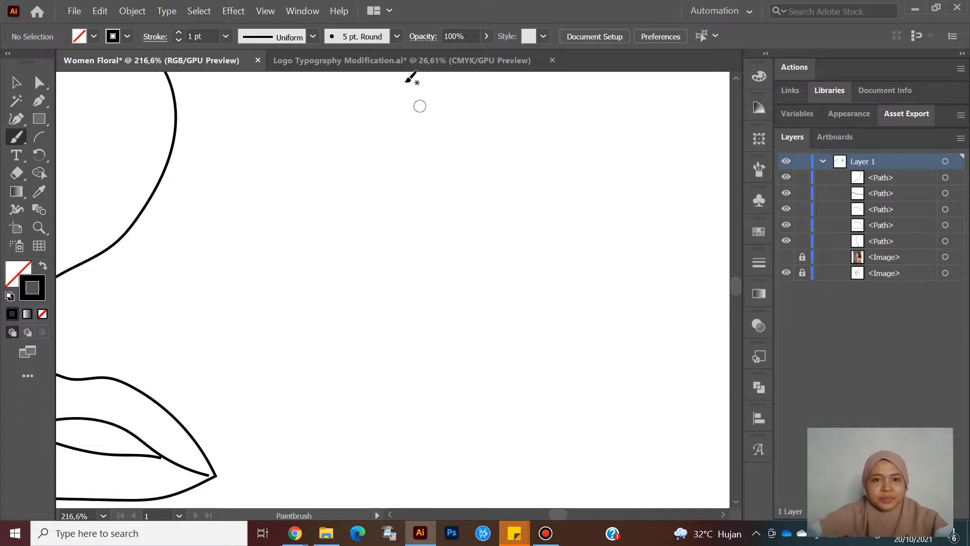
pyautogui.click(397, 36)
pyautogui.click(381, 119)
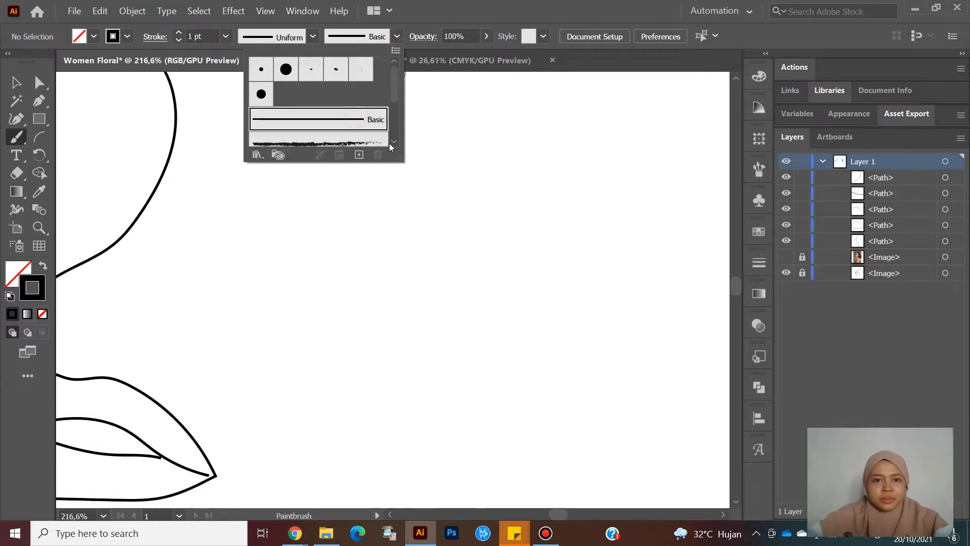
pyautogui.click(435, 276)
pyautogui.click(432, 283)
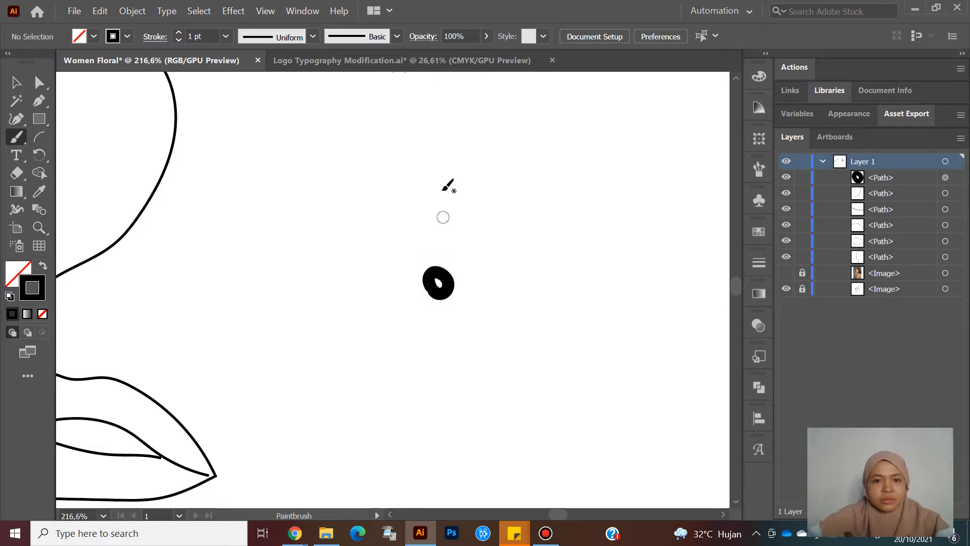
# Step: Apply the Basic brush to the small round loop
pyautogui.click(398, 37)
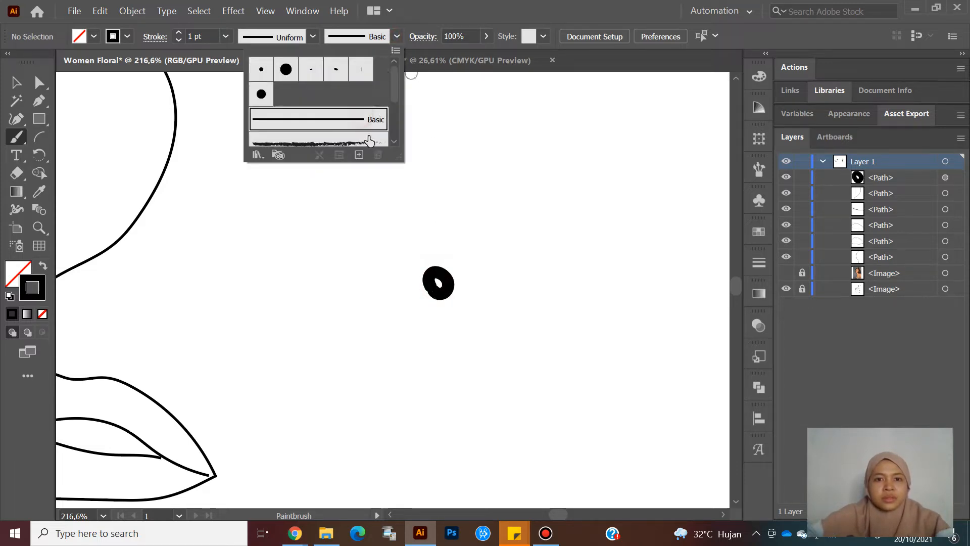
pyautogui.click(261, 69)
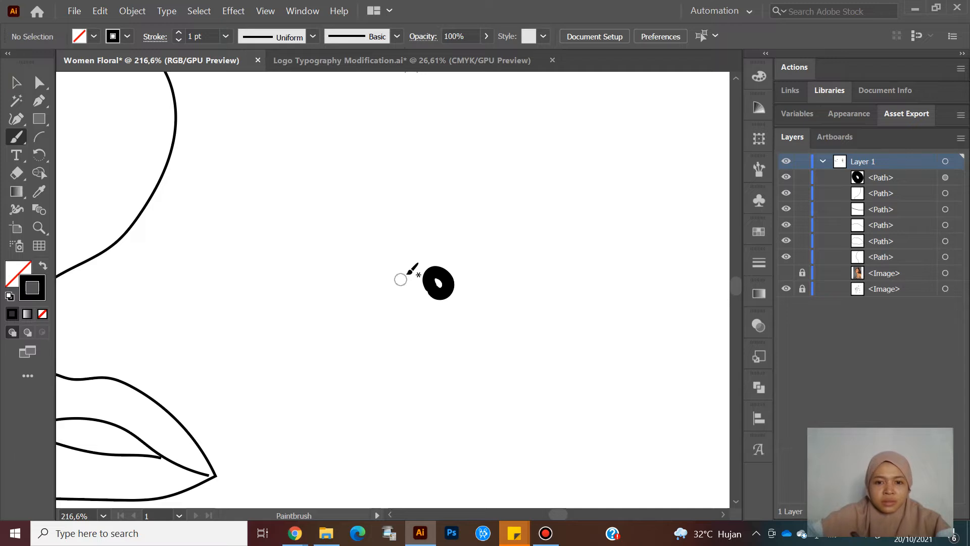
pyautogui.press('v')
pyautogui.click(396, 244)
pyautogui.click(444, 278)
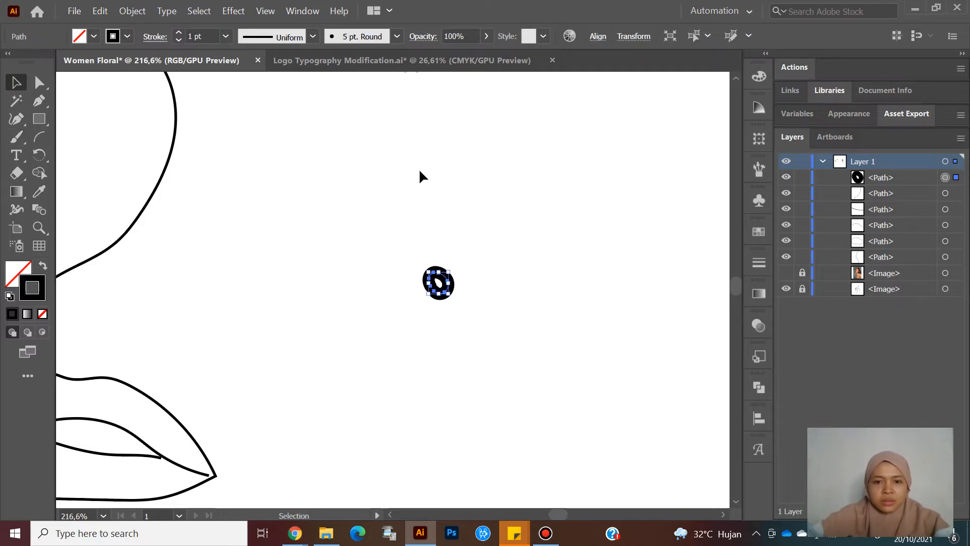
pyautogui.click(390, 38)
pyautogui.click(362, 122)
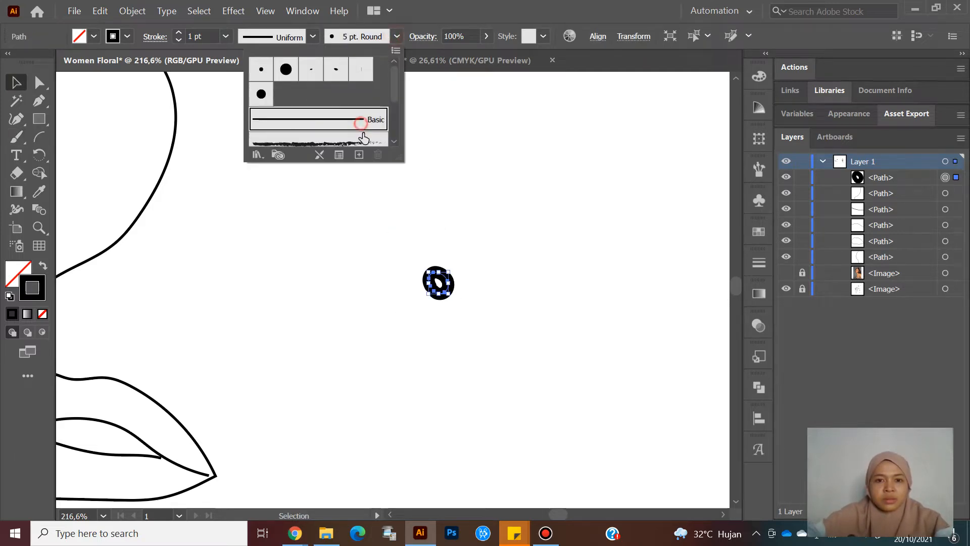
pyautogui.click(431, 244)
# Step: Draw a tall petal loop above the small flower centre with the Paintbrush
pyautogui.press('b')
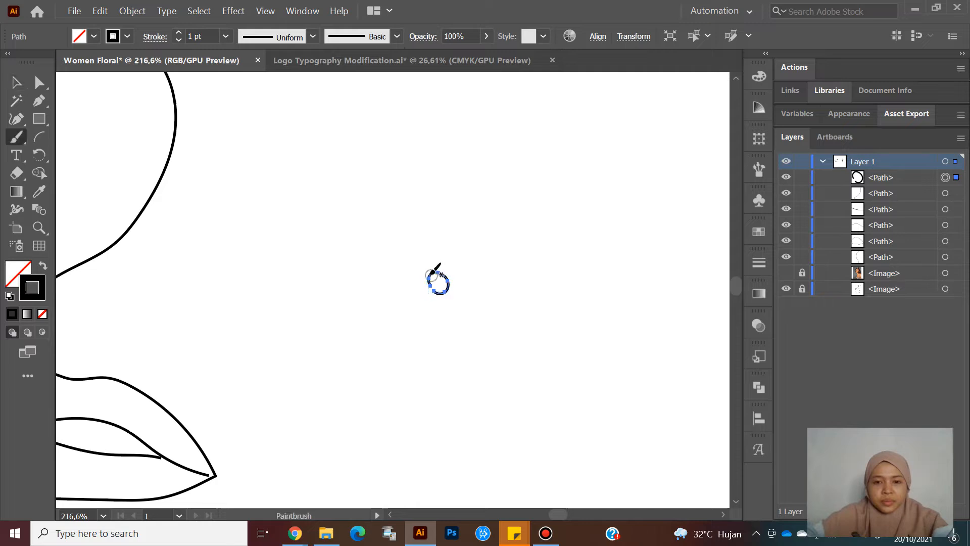
pyautogui.moveTo(429, 273)
pyautogui.mouseDown()
pyautogui.moveTo(449, 237)
pyautogui.moveTo(439, 278)
pyautogui.mouseUp()
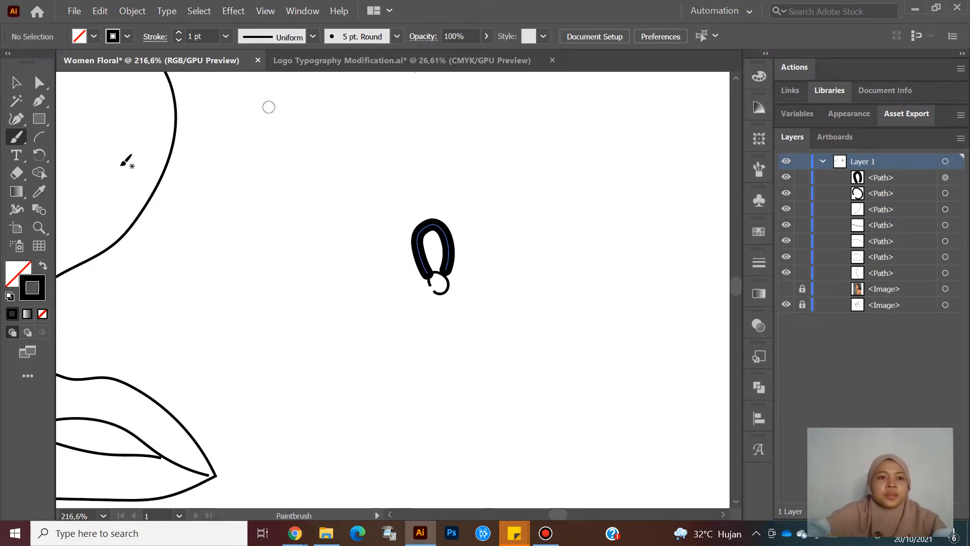
# Step: Set the 5 pt. Round brush's size to 1 pt, leaving the existing strokes as they are
pyautogui.click(397, 37)
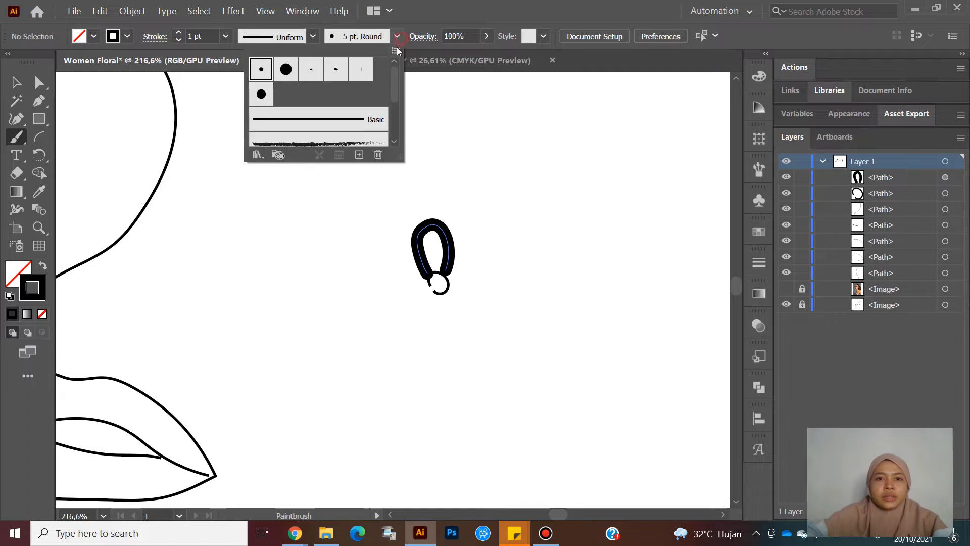
pyautogui.click(264, 73)
pyautogui.doubleClick(262, 71)
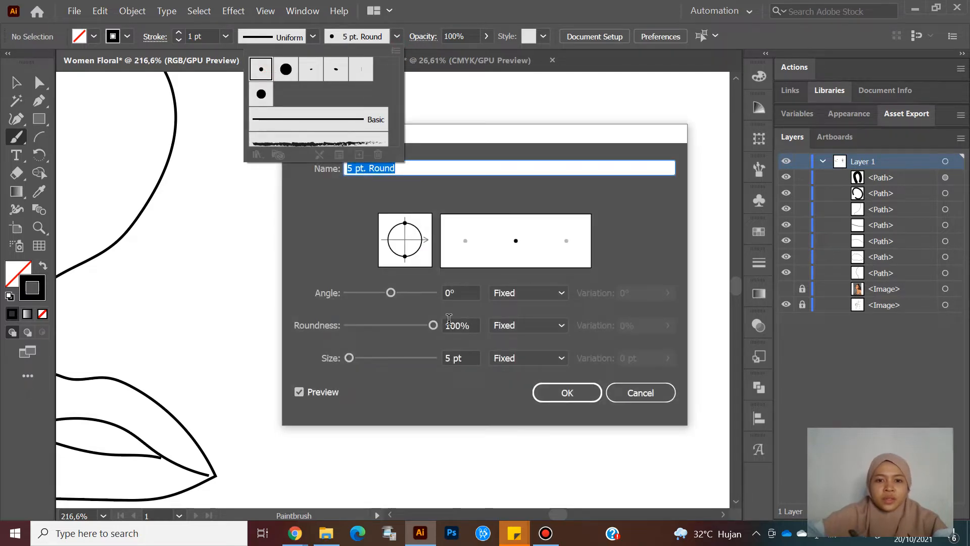
pyautogui.click(449, 358)
pyautogui.write('1')
pyautogui.click(567, 392)
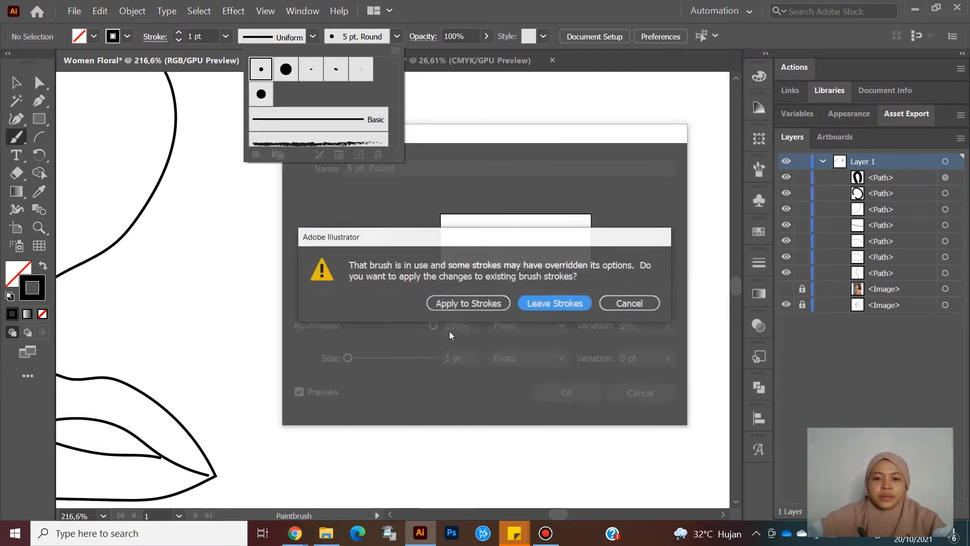
pyautogui.click(544, 303)
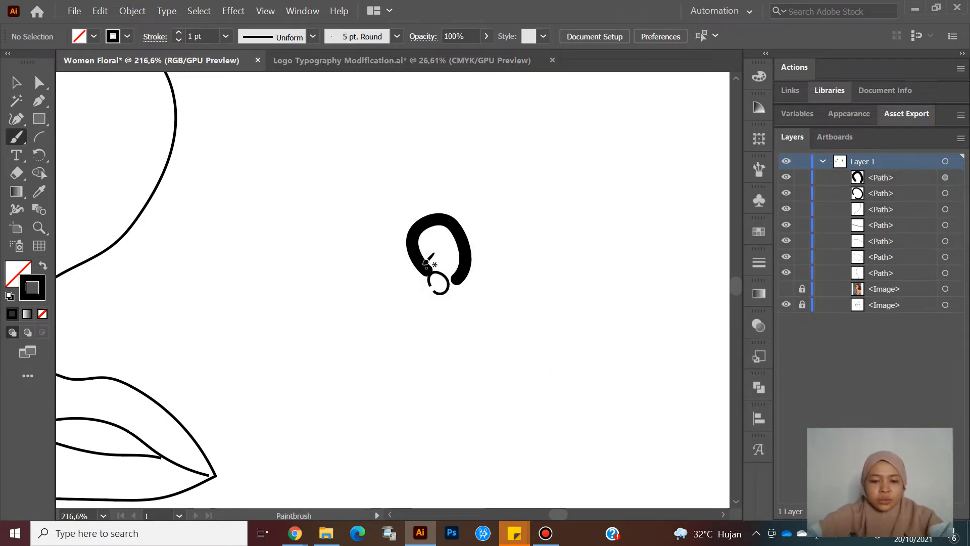
# Step: Delete the thick petal stroke and the small round loop beside the nose
pyautogui.press('v')
pyautogui.click(457, 228)
pyautogui.press('Delete')
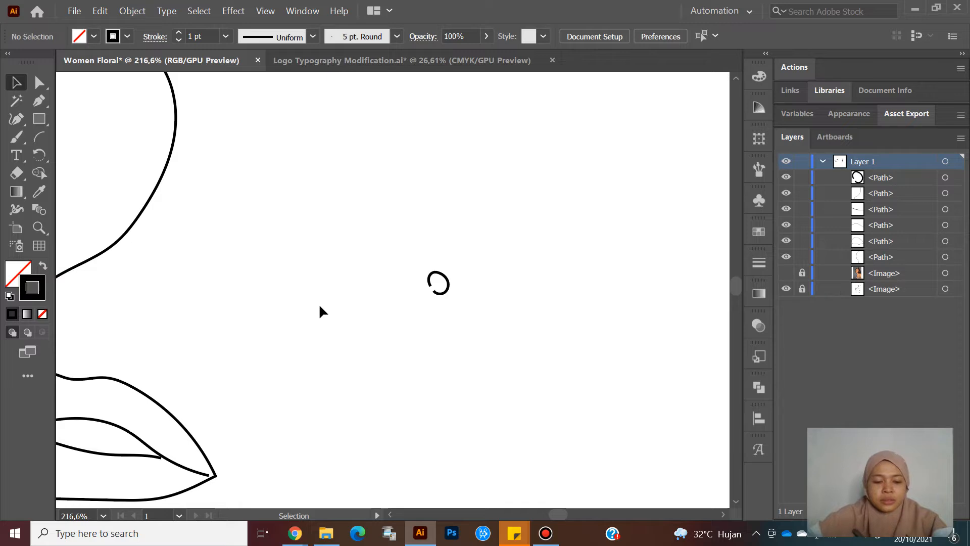
pyautogui.press('z')
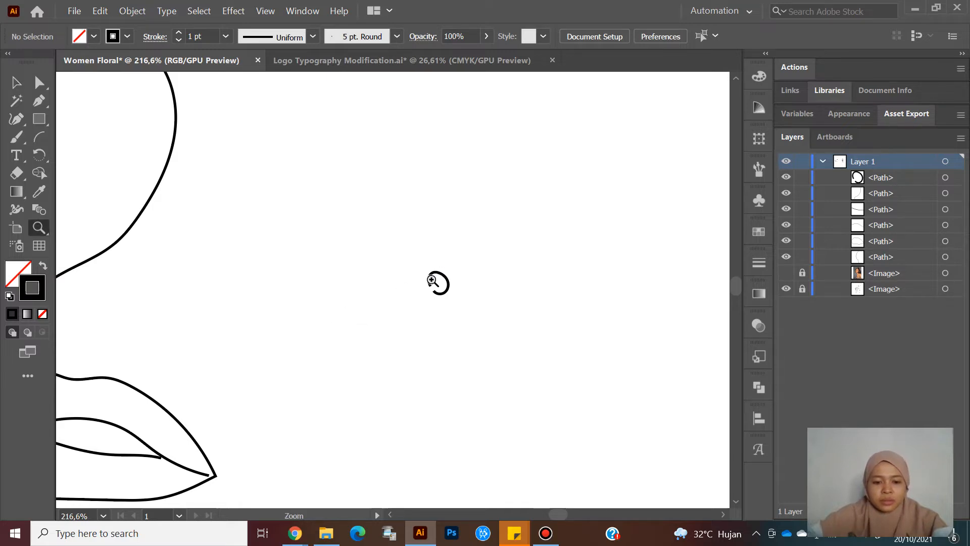
pyautogui.press('v')
pyautogui.moveTo(481, 319); pyautogui.dragTo(465, 304)
pyautogui.press('Delete')
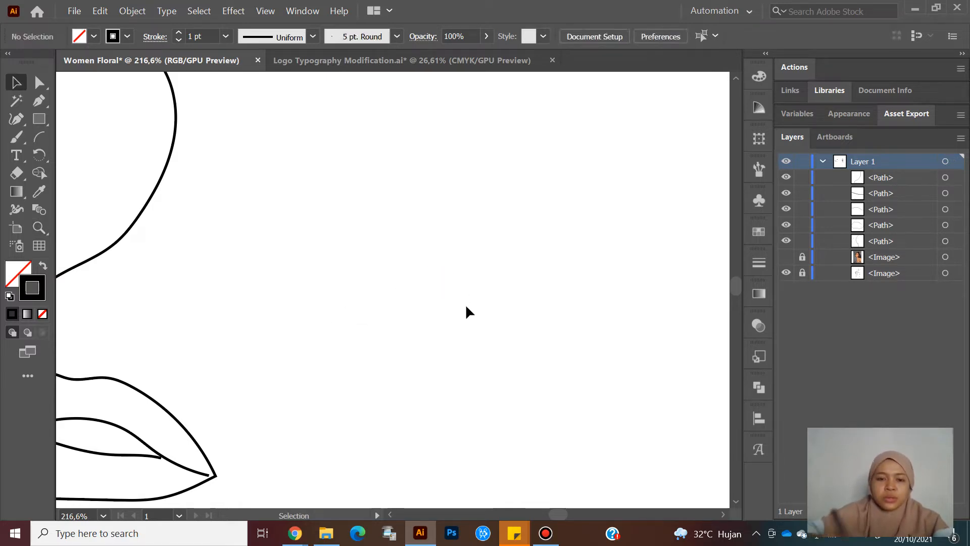
pyautogui.press('b')
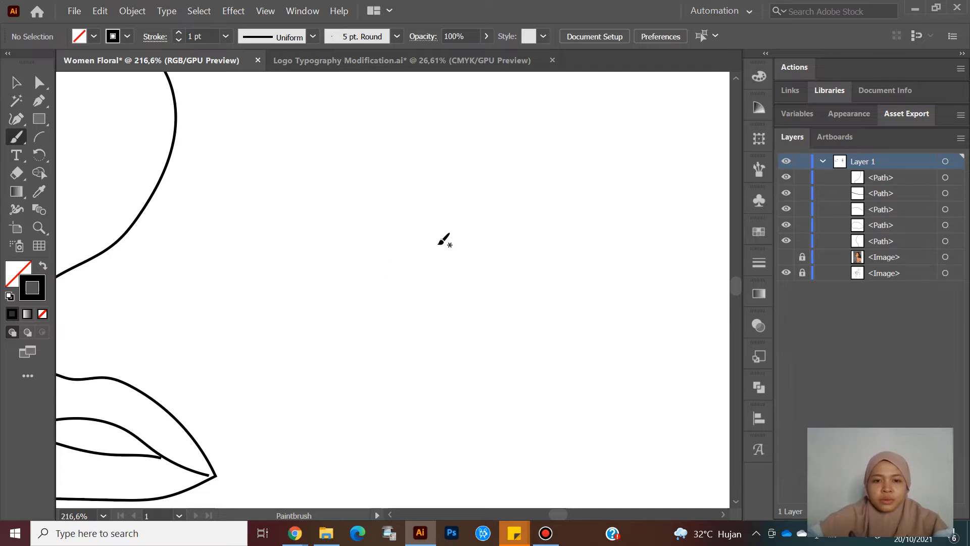
pyautogui.moveTo(430, 238)
pyautogui.mouseDown()
pyautogui.moveTo(447, 234)
pyautogui.moveTo(437, 237)
pyautogui.moveTo(495, 304)
pyautogui.mouseUp()
pyautogui.press('z')
pyautogui.moveTo(438, 265)
pyautogui.mouseDown()
pyautogui.moveTo(440, 277)
pyautogui.moveTo(425, 266)
pyautogui.moveTo(450, 276)
pyautogui.mouseUp()
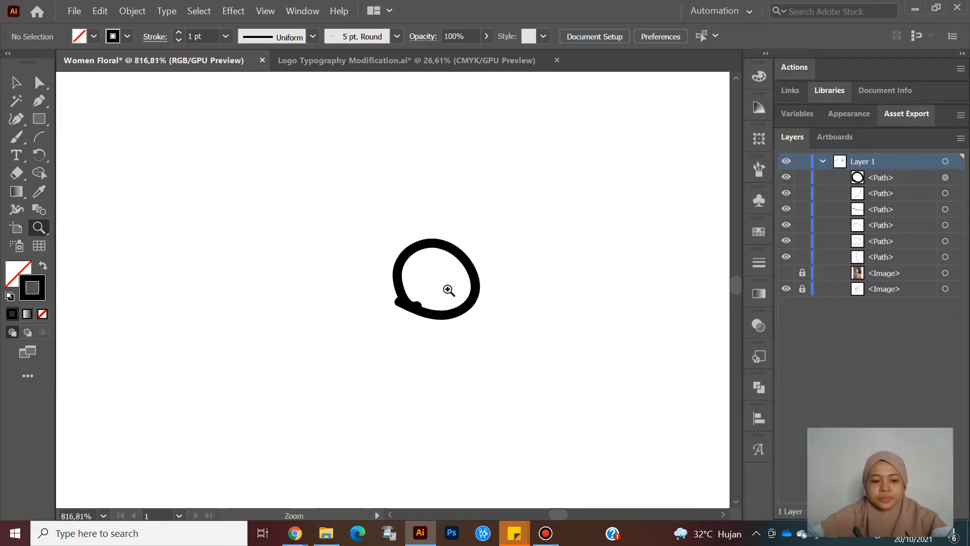
pyautogui.press('v')
pyautogui.moveTo(374, 217); pyautogui.dragTo(475, 300)
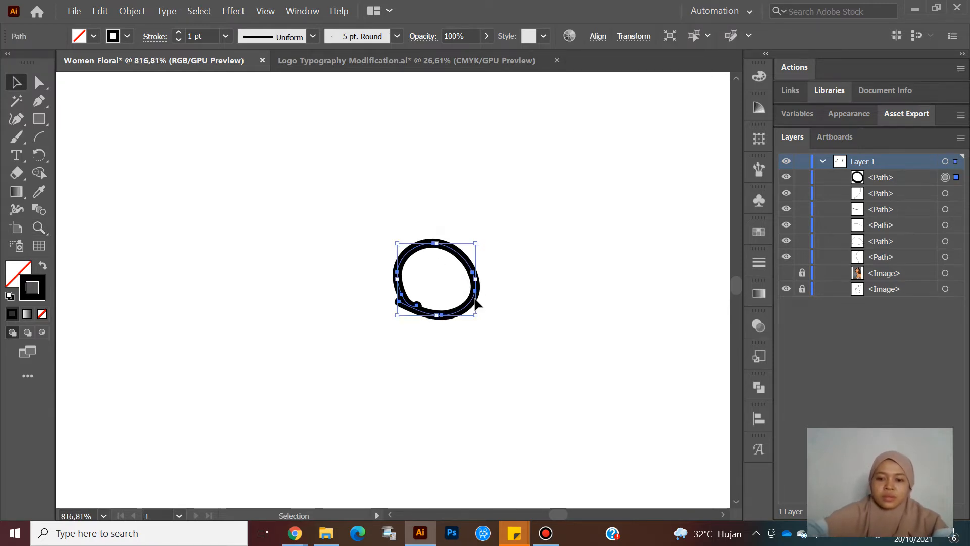
pyautogui.press('Delete')
# Step: Draw a round flower centre surrounded by six small petals with the Paintbrush
pyautogui.press('b')
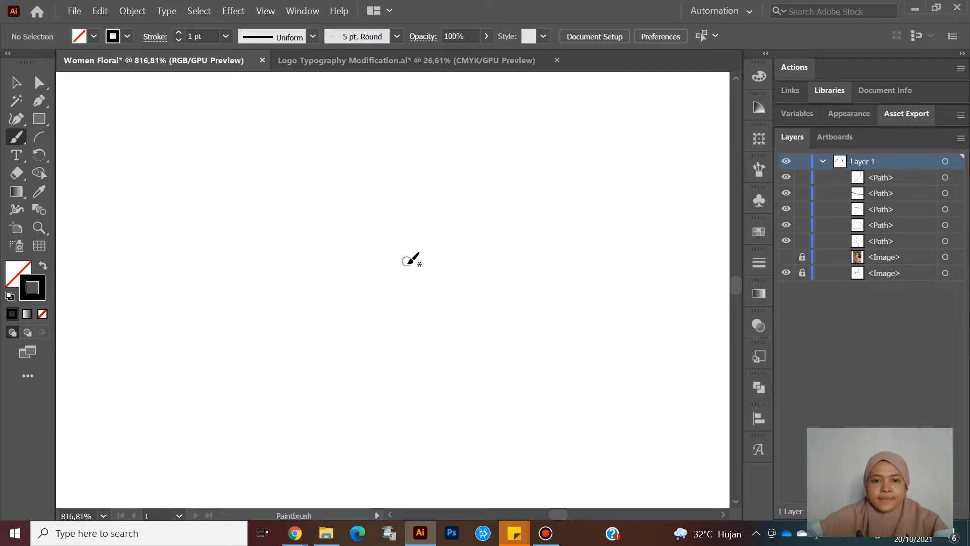
pyautogui.moveTo(398, 264)
pyautogui.mouseDown()
pyautogui.moveTo(409, 237)
pyautogui.moveTo(434, 255)
pyautogui.moveTo(420, 275)
pyautogui.moveTo(404, 268)
pyautogui.moveTo(385, 209)
pyautogui.moveTo(397, 175)
pyautogui.moveTo(409, 179)
pyautogui.moveTo(425, 214)
pyautogui.moveTo(419, 233)
pyautogui.moveTo(442, 207)
pyautogui.moveTo(460, 205)
pyautogui.moveTo(467, 239)
pyautogui.moveTo(431, 252)
pyautogui.moveTo(456, 249)
pyautogui.moveTo(484, 278)
pyautogui.moveTo(473, 297)
pyautogui.moveTo(423, 277)
pyautogui.moveTo(439, 296)
pyautogui.moveTo(420, 311)
pyautogui.moveTo(393, 288)
pyautogui.moveTo(401, 274)
pyautogui.moveTo(391, 276)
pyautogui.moveTo(392, 286)
pyautogui.moveTo(355, 289)
pyautogui.moveTo(360, 265)
pyautogui.moveTo(393, 262)
pyautogui.moveTo(346, 240)
pyautogui.moveTo(365, 222)
pyautogui.moveTo(392, 233)
pyautogui.mouseUp()
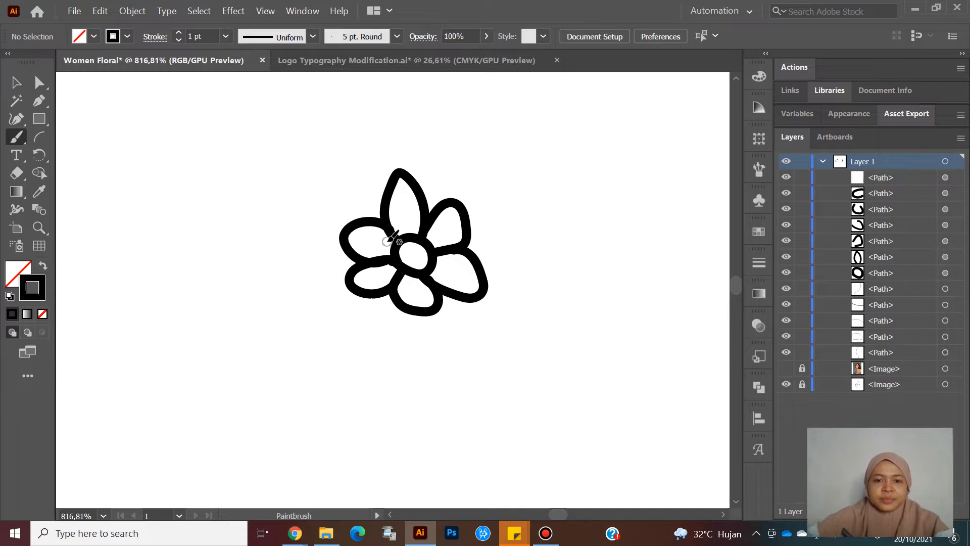
pyautogui.press('z')
pyautogui.moveTo(446, 270); pyautogui.dragTo(484, 324)
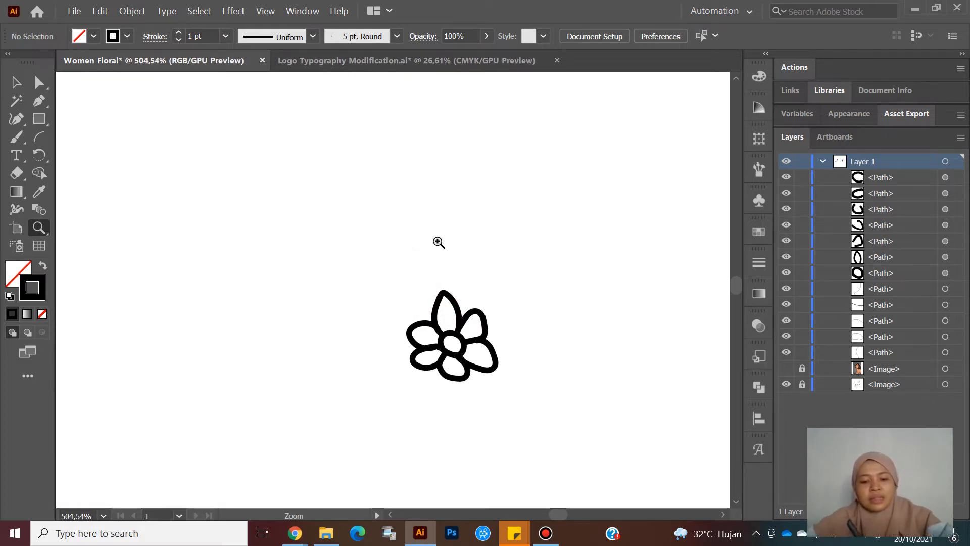
pyautogui.press('b')
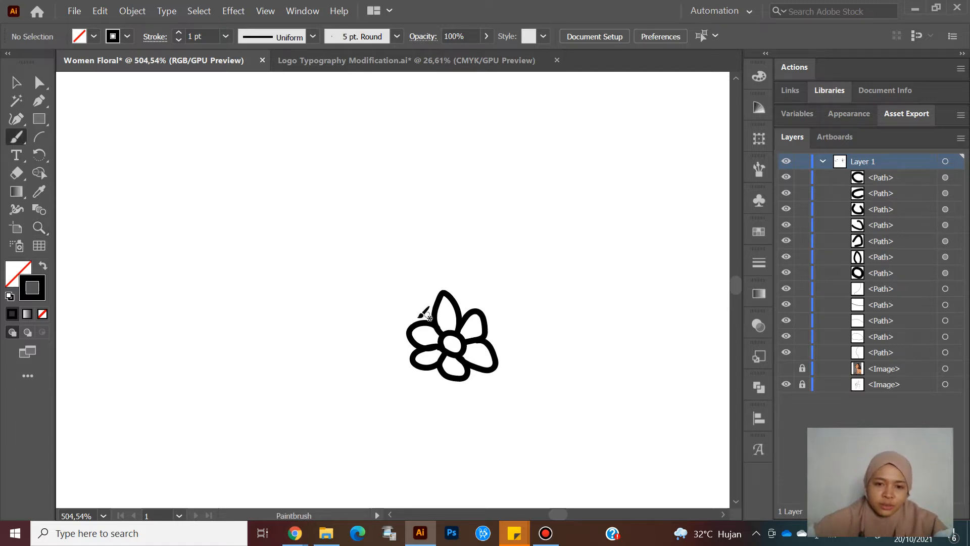
pyautogui.moveTo(410, 322)
pyautogui.mouseDown()
pyautogui.moveTo(394, 264)
pyautogui.moveTo(442, 299)
pyautogui.moveTo(483, 253)
pyautogui.moveTo(483, 312)
pyautogui.moveTo(530, 325)
pyautogui.moveTo(499, 358)
pyautogui.mouseUp()
pyautogui.hotkey('ctrl', 'z')
pyautogui.hotkey('ctrl', 'z')
pyautogui.hotkey('ctrl', 'z')
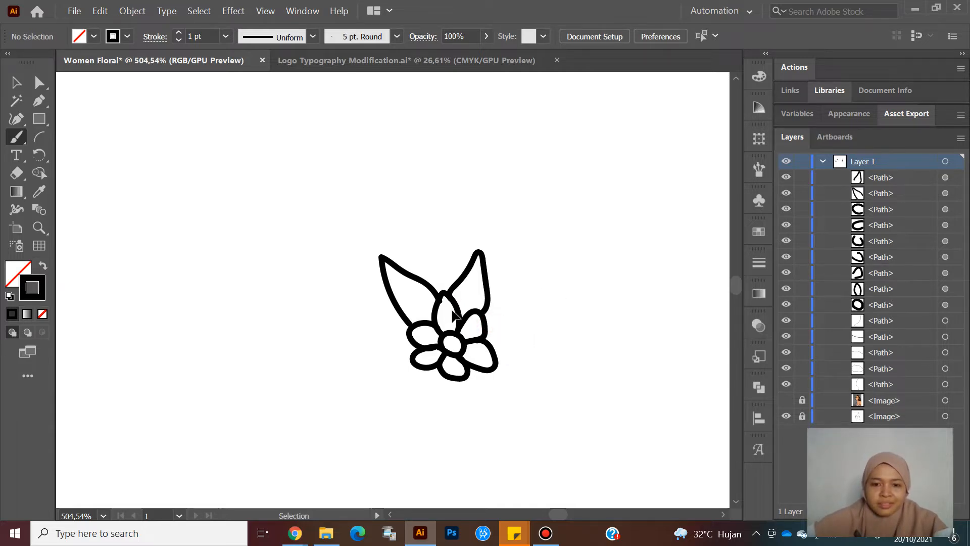
# Step: Draw a second ring of pointed petals around the six small petals with the Paintbrush
pyautogui.press('z')
pyautogui.moveTo(415, 323); pyautogui.dragTo(444, 342)
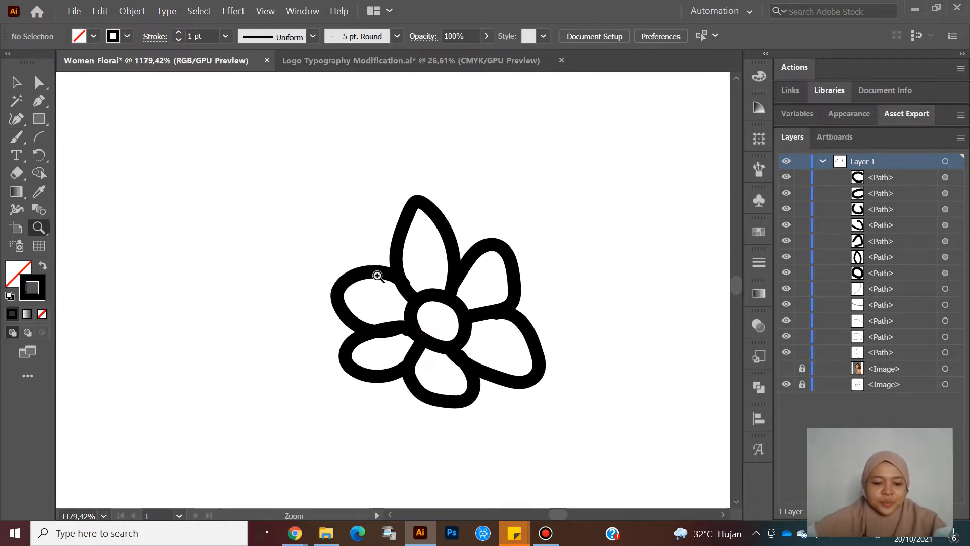
pyautogui.press('b')
pyautogui.moveTo(356, 273)
pyautogui.mouseDown()
pyautogui.moveTo(288, 194)
pyautogui.moveTo(360, 206)
pyautogui.moveTo(395, 231)
pyautogui.moveTo(460, 207)
pyautogui.moveTo(509, 148)
pyautogui.moveTo(521, 201)
pyautogui.moveTo(506, 249)
pyautogui.mouseUp()
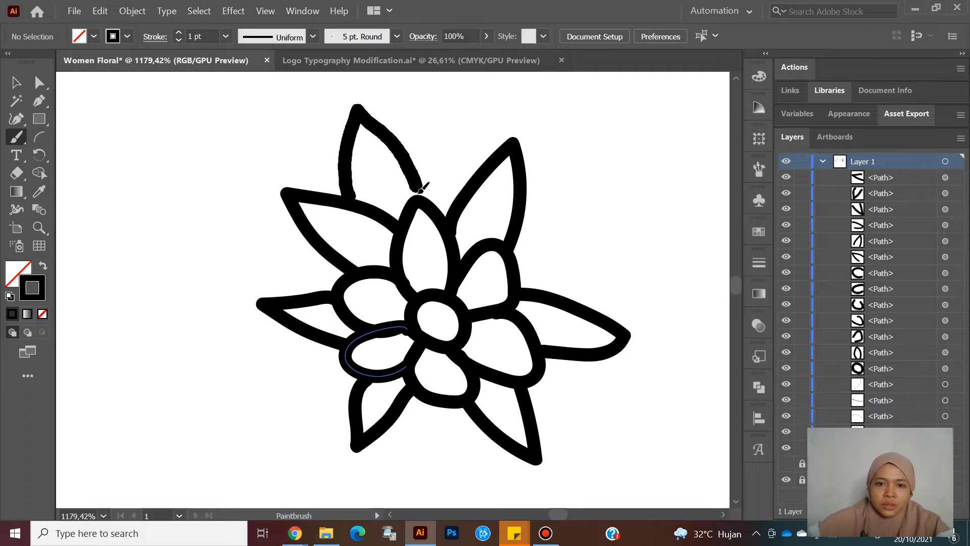
# Step: Fill the gaps behind the second ring with another layer of pointed petals
pyautogui.moveTo(406, 160); pyautogui.dragTo(481, 167)
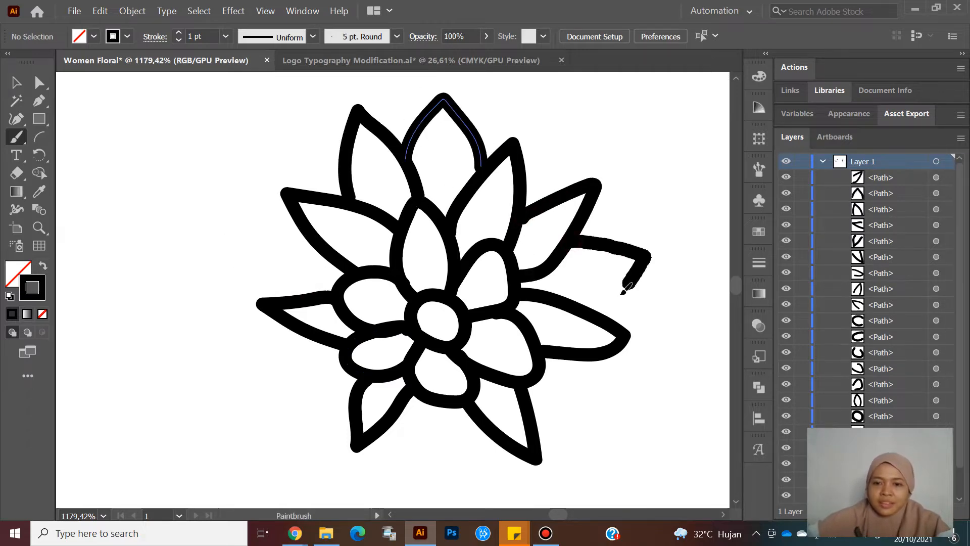
pyautogui.moveTo(284, 324); pyautogui.dragTo(295, 386)
pyautogui.moveTo(303, 236); pyautogui.dragTo(298, 293)
pyautogui.moveTo(491, 358)
pyautogui.mouseDown()
pyautogui.moveTo(411, 351)
pyautogui.moveTo(431, 364)
pyautogui.mouseUp()
# Step: Draw long pointed petals fanning out from the upper and right sides of the flower
pyautogui.moveTo(296, 346); pyautogui.dragTo(358, 279)
pyautogui.moveTo(447, 276); pyautogui.dragTo(518, 324)
pyautogui.moveTo(521, 331); pyautogui.dragTo(550, 377)
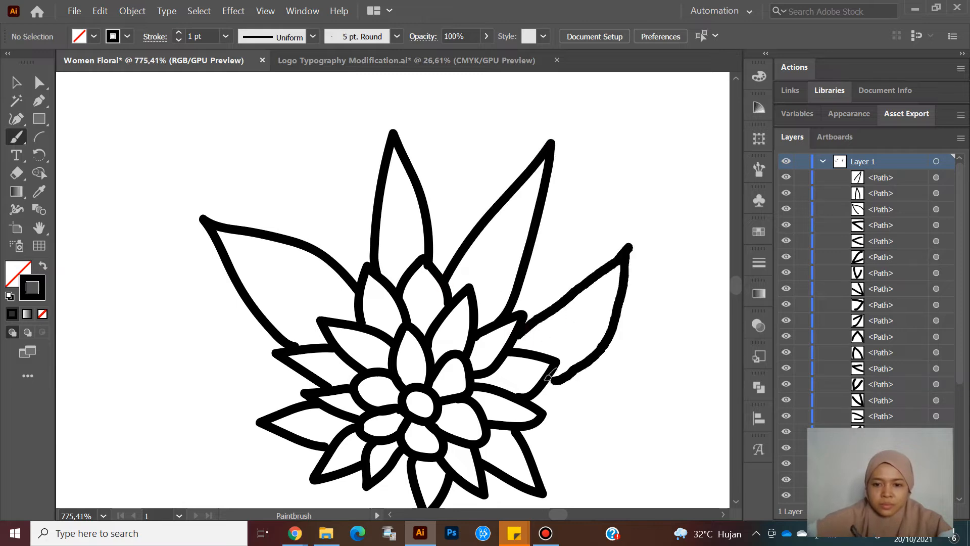
pyautogui.moveTo(497, 492)
pyautogui.mouseDown()
pyautogui.moveTo(499, 366)
pyautogui.moveTo(524, 360)
pyautogui.mouseUp()
pyautogui.moveTo(455, 357); pyautogui.dragTo(499, 358)
pyautogui.press('a')
pyautogui.moveTo(326, 261); pyautogui.dragTo(422, 340)
pyautogui.click(379, 318)
# Step: Draw more large pointed petals around the left and lower sides of the flower
pyautogui.press('b')
pyautogui.moveTo(288, 294); pyautogui.dragTo(343, 342)
pyautogui.moveTo(244, 346)
pyautogui.mouseDown()
pyautogui.moveTo(244, 241)
pyautogui.moveTo(346, 260)
pyautogui.mouseUp()
pyautogui.moveTo(245, 275); pyautogui.dragTo(339, 285)
pyautogui.moveTo(302, 295); pyautogui.dragTo(350, 199)
pyautogui.moveTo(374, 167); pyautogui.dragTo(426, 321)
pyautogui.moveTo(349, 348)
pyautogui.mouseDown()
pyautogui.moveTo(402, 240)
pyautogui.moveTo(436, 247)
pyautogui.mouseUp()
pyautogui.moveTo(384, 202); pyautogui.dragTo(362, 331)
pyautogui.moveTo(256, 367); pyautogui.dragTo(322, 232)
# Step: Draw tall pointed petals behind the top of the flower
pyautogui.press('z')
pyautogui.moveTo(448, 294)
pyautogui.mouseDown()
pyautogui.moveTo(406, 233)
pyautogui.moveTo(428, 243)
pyautogui.mouseUp()
pyautogui.press('h')
pyautogui.moveTo(540, 206); pyautogui.dragTo(427, 247)
pyautogui.press('z')
pyautogui.moveTo(330, 303); pyautogui.dragTo(364, 303)
pyautogui.press('b')
pyautogui.moveTo(321, 291); pyautogui.dragTo(331, 187)
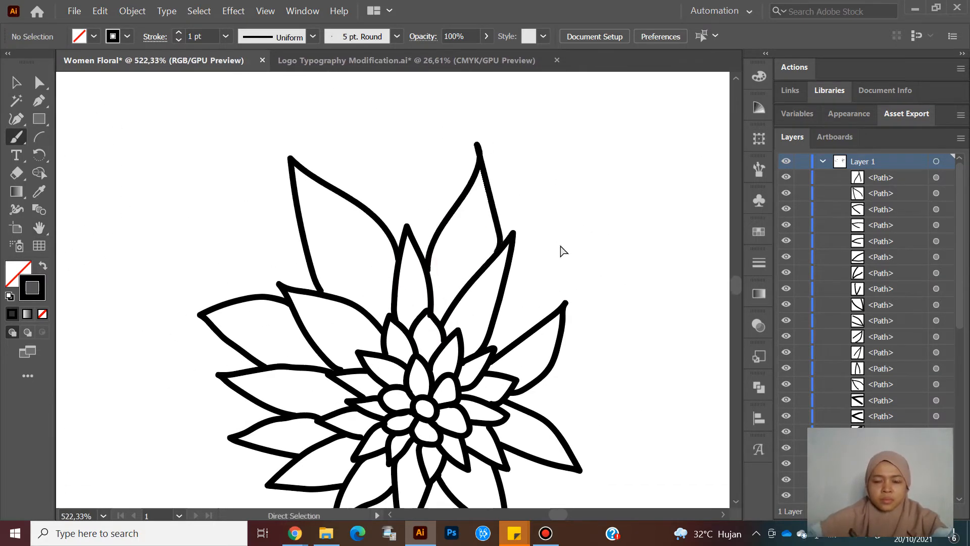
# Step: Undo the last tall petal and redraw the large pointed petals on the flower's upper right
pyautogui.hotkey('ctrl', 'z')
pyautogui.press('z')
pyautogui.moveTo(505, 228); pyautogui.dragTo(535, 227)
pyautogui.press('h')
pyautogui.moveTo(466, 237); pyautogui.dragTo(447, 280)
pyautogui.moveTo(485, 363); pyautogui.dragTo(567, 404)
pyautogui.moveTo(378, 247)
pyautogui.mouseDown()
pyautogui.moveTo(435, 333)
pyautogui.moveTo(479, 459)
pyautogui.mouseUp()
# Step: Draw a curved stem rising from the top petals of the flower
pyautogui.moveTo(464, 494)
pyautogui.mouseDown()
pyautogui.moveTo(368, 127)
pyautogui.moveTo(322, 76)
pyautogui.mouseUp()
pyautogui.hotkey('ctrl', 'z')
pyautogui.moveTo(323, 243); pyautogui.dragTo(486, 343)
pyautogui.moveTo(500, 336); pyautogui.dragTo(475, 352)
pyautogui.press('h')
pyautogui.press('z')
pyautogui.moveTo(589, 429)
pyautogui.mouseDown()
pyautogui.moveTo(478, 354)
pyautogui.moveTo(546, 353)
pyautogui.mouseUp()
pyautogui.press('b')
pyautogui.moveTo(395, 307); pyautogui.dragTo(398, 302)
pyautogui.hotkey('ctrl', 'z')
# Step: Add branching twigs with veined leaves and a round bud along the upper part of the stem
pyautogui.moveTo(526, 373); pyautogui.dragTo(505, 320)
pyautogui.moveTo(405, 329); pyautogui.dragTo(446, 221)
pyautogui.moveTo(427, 272); pyautogui.dragTo(430, 273)
pyautogui.moveTo(400, 329)
pyautogui.mouseDown()
pyautogui.moveTo(320, 289)
pyautogui.moveTo(341, 271)
pyautogui.moveTo(359, 308)
pyautogui.mouseUp()
pyautogui.moveTo(434, 374); pyautogui.dragTo(421, 334)
pyautogui.moveTo(449, 363); pyautogui.dragTo(518, 186)
pyautogui.moveTo(508, 225); pyautogui.dragTo(511, 223)
pyautogui.moveTo(485, 286); pyautogui.dragTo(597, 171)
pyautogui.moveTo(582, 213); pyautogui.dragTo(562, 193)
pyautogui.moveTo(348, 332); pyautogui.dragTo(359, 357)
pyautogui.moveTo(443, 368)
pyautogui.mouseDown()
pyautogui.moveTo(429, 271)
pyautogui.moveTo(442, 283)
pyautogui.mouseUp()
# Step: Adjust the anchor points where the round bud's loop meets its stalk
pyautogui.press('z')
pyautogui.press('a')
pyautogui.moveTo(425, 279)
pyautogui.mouseDown()
pyautogui.moveTo(496, 296)
pyautogui.moveTo(483, 311)
pyautogui.mouseUp()
pyautogui.click(535, 323)
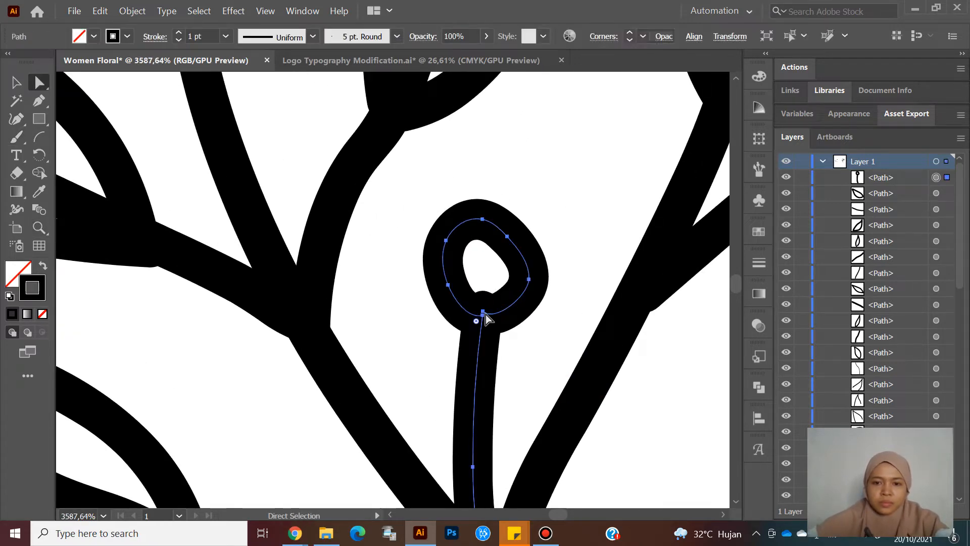
pyautogui.press('z')
pyautogui.moveTo(564, 367); pyautogui.dragTo(500, 362)
pyautogui.moveTo(465, 298)
pyautogui.mouseDown()
pyautogui.moveTo(487, 290)
pyautogui.moveTo(447, 324)
pyautogui.mouseUp()
# Step: Draw two more twigs with veined leaves on the stem and adjust the path's anchor points
pyautogui.press('b')
pyautogui.moveTo(482, 376); pyautogui.dragTo(508, 234)
pyautogui.moveTo(501, 289); pyautogui.dragTo(513, 288)
pyautogui.moveTo(495, 338); pyautogui.dragTo(600, 195)
pyautogui.moveTo(587, 264); pyautogui.dragTo(672, 268)
pyautogui.press('z')
pyautogui.press('a')
pyautogui.moveTo(414, 259); pyautogui.dragTo(387, 268)
# Step: Draw twigs with veined leaves and a round bud along the left side of the lower stem
pyautogui.press('b')
pyautogui.moveTo(416, 365); pyautogui.dragTo(234, 275)
pyautogui.moveTo(287, 323); pyautogui.dragTo(287, 319)
pyautogui.moveTo(412, 362); pyautogui.dragTo(355, 295)
pyautogui.moveTo(438, 334); pyautogui.dragTo(394, 334)
pyautogui.moveTo(430, 303); pyautogui.dragTo(485, 308)
pyautogui.moveTo(475, 364); pyautogui.dragTo(324, 277)
pyautogui.moveTo(378, 316); pyautogui.dragTo(375, 309)
pyautogui.moveTo(474, 363); pyautogui.dragTo(417, 275)
pyautogui.moveTo(430, 310); pyautogui.dragTo(436, 307)
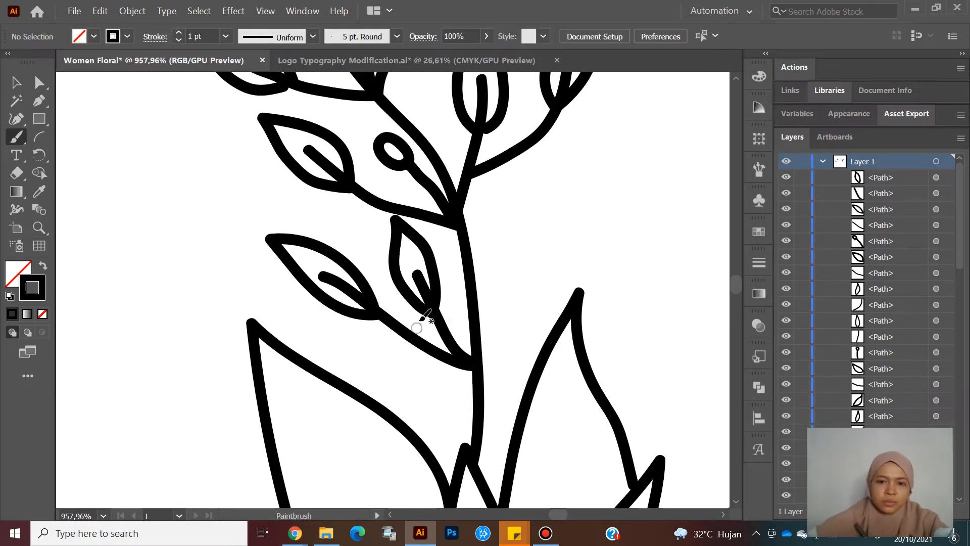
# Step: Draw two twigs ending in veined leaves on the right side of the lower stem
pyautogui.moveTo(482, 369); pyautogui.dragTo(555, 217)
pyautogui.moveTo(531, 264); pyautogui.dragTo(535, 262)
pyautogui.moveTo(482, 366); pyautogui.dragTo(505, 238)
pyautogui.moveTo(500, 272); pyautogui.dragTo(503, 272)
# Step: Draw two large pointed petals at the right and lower-right outer edge of the flower
pyautogui.press('z')
pyautogui.moveTo(478, 410); pyautogui.dragTo(526, 412)
pyautogui.press('a')
pyautogui.press('z')
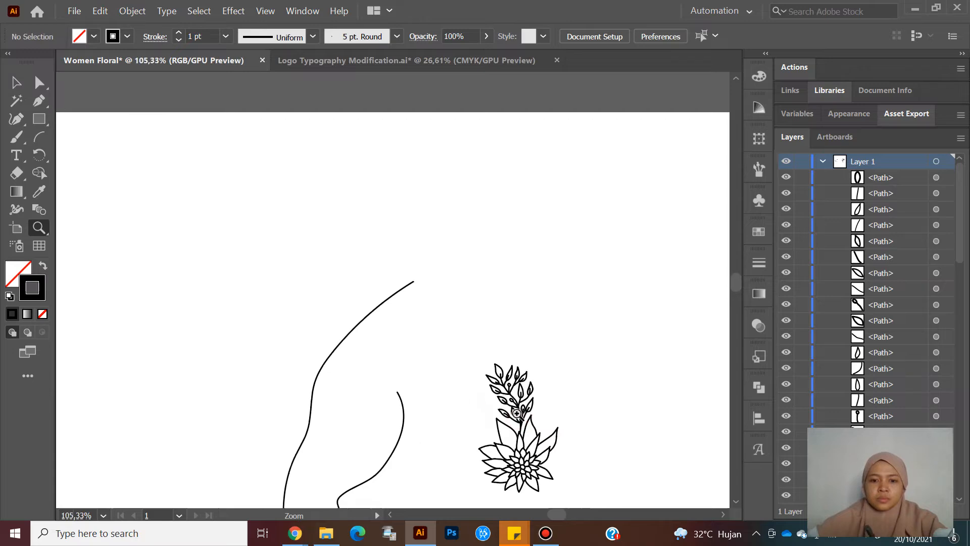
pyautogui.moveTo(567, 382); pyautogui.dragTo(463, 356)
pyautogui.moveTo(514, 384); pyautogui.dragTo(572, 390)
pyautogui.moveTo(517, 390); pyautogui.dragTo(441, 372)
pyautogui.moveTo(452, 325); pyautogui.dragTo(485, 329)
pyautogui.press('b')
pyautogui.press('z')
pyautogui.moveTo(445, 208); pyautogui.dragTo(581, 293)
pyautogui.press('b')
pyautogui.moveTo(309, 201); pyautogui.dragTo(553, 237)
pyautogui.moveTo(439, 304); pyautogui.dragTo(323, 326)
# Step: Draw two large pointed petals at the bottom outer edge of the flower
pyautogui.press('z')
pyautogui.moveTo(461, 351)
pyautogui.mouseDown()
pyautogui.moveTo(415, 353)
pyautogui.moveTo(480, 336)
pyautogui.mouseUp()
pyautogui.moveTo(460, 298); pyautogui.dragTo(295, 260)
pyautogui.press('b')
pyautogui.moveTo(319, 184); pyautogui.dragTo(252, 249)
pyautogui.moveTo(317, 209); pyautogui.dragTo(391, 214)
# Step: Draw curved vein lines inside the outer petals on the bottom and right sides of the first flower
pyautogui.press('z')
pyautogui.moveTo(216, 204)
pyautogui.mouseDown()
pyautogui.moveTo(278, 271)
pyautogui.moveTo(328, 237)
pyautogui.mouseUp()
pyautogui.press('b')
pyautogui.moveTo(410, 132); pyautogui.dragTo(445, 255)
pyautogui.moveTo(566, 142); pyautogui.dragTo(389, 264)
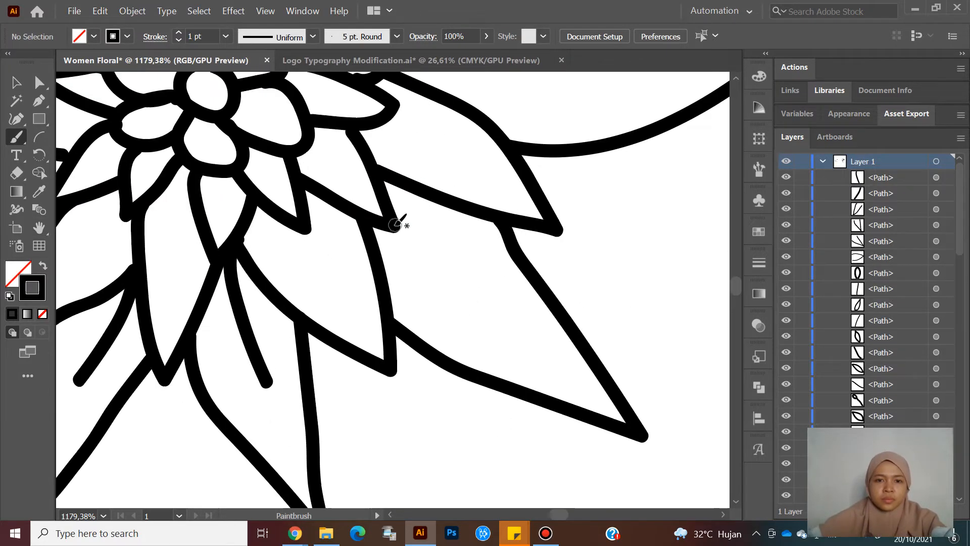
pyautogui.moveTo(398, 228); pyautogui.dragTo(499, 323)
pyautogui.press('z')
pyautogui.moveTo(548, 251); pyautogui.dragTo(384, 212)
pyautogui.moveTo(582, 165); pyautogui.dragTo(534, 257)
pyautogui.moveTo(445, 298); pyautogui.dragTo(559, 338)
pyautogui.press('b')
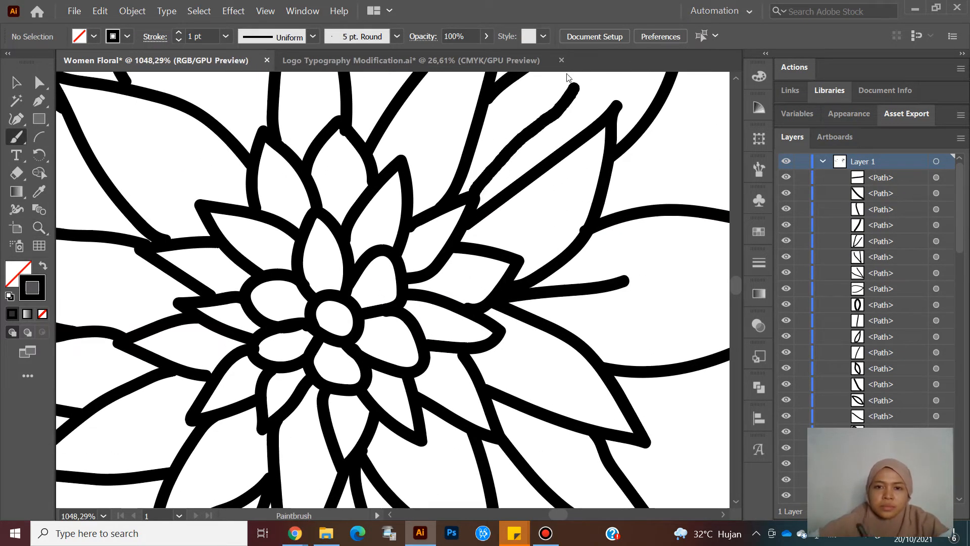
# Step: Draw vein lines inside the remaining outer petals on the left side of the flower
pyautogui.hotkey('ctrl', 'space')
pyautogui.moveTo(379, 324); pyautogui.dragTo(319, 313)
pyautogui.moveTo(411, 227); pyautogui.dragTo(551, 243)
pyautogui.moveTo(361, 421); pyautogui.dragTo(443, 75)
pyautogui.press('space')
pyautogui.moveTo(243, 247); pyautogui.dragTo(543, 353)
pyautogui.moveTo(382, 313); pyautogui.dragTo(334, 323)
pyautogui.moveTo(453, 462); pyautogui.dragTo(346, 203)
pyautogui.press('z')
pyautogui.press('b')
pyautogui.moveTo(445, 276); pyautogui.dragTo(207, 132)
# Step: Align the loose outline ends of the flower's upper-right petals with the neighbouring petal outlines using Direct Selection
pyautogui.press('z')
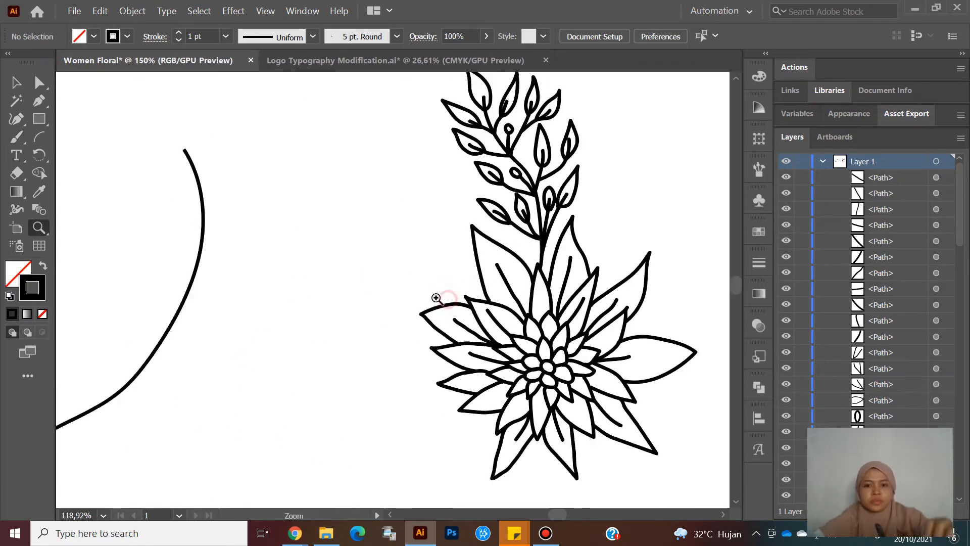
pyautogui.moveTo(597, 333); pyautogui.dragTo(672, 329)
pyautogui.press('a')
pyautogui.click(447, 320)
pyautogui.click(433, 254)
pyautogui.press('z')
pyautogui.moveTo(273, 222); pyautogui.dragTo(217, 202)
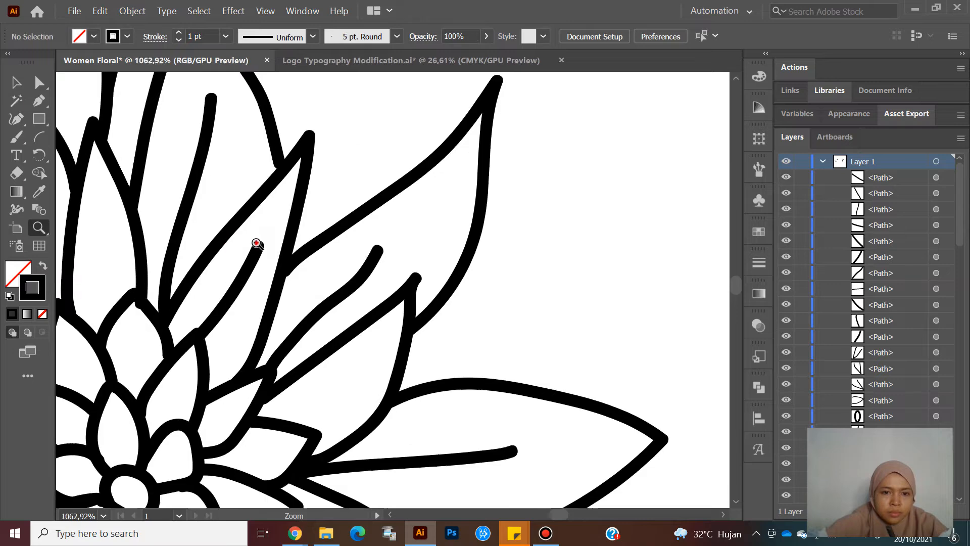
pyautogui.moveTo(256, 244); pyautogui.dragTo(313, 318)
pyautogui.moveTo(243, 225); pyautogui.dragTo(374, 252)
pyautogui.press('a')
pyautogui.press('space')
pyautogui.moveTo(496, 302); pyautogui.dragTo(673, 349)
pyautogui.moveTo(396, 205); pyautogui.dragTo(399, 192)
pyautogui.click(510, 365)
# Step: Move the outline endpoints of the upper-left petals onto the adjoining petal lines
pyautogui.moveTo(140, 423); pyautogui.dragTo(142, 428)
pyautogui.press('z')
pyautogui.moveTo(167, 383); pyautogui.dragTo(202, 386)
pyautogui.press('a')
pyautogui.moveTo(139, 325); pyautogui.dragTo(145, 326)
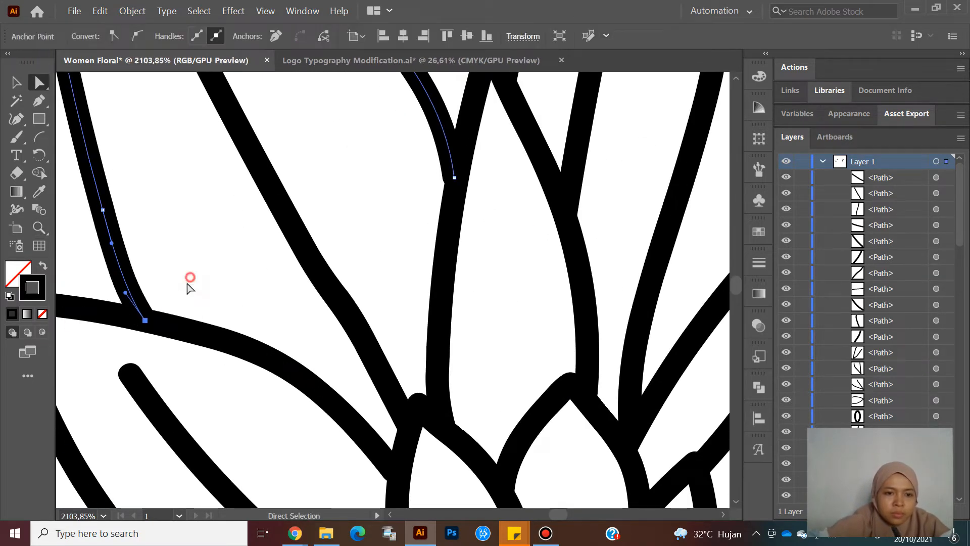
pyautogui.press('z')
pyautogui.press('a')
pyautogui.moveTo(413, 297); pyautogui.dragTo(430, 313)
pyautogui.click(430, 331)
# Step: Snap the endpoints of the small left inner petals to the outlines they meet
pyautogui.press('z')
pyautogui.press('a')
pyautogui.moveTo(446, 245); pyautogui.dragTo(443, 256)
pyautogui.click(445, 359)
pyautogui.moveTo(439, 445); pyautogui.dragTo(459, 447)
pyautogui.moveTo(351, 432); pyautogui.dragTo(360, 425)
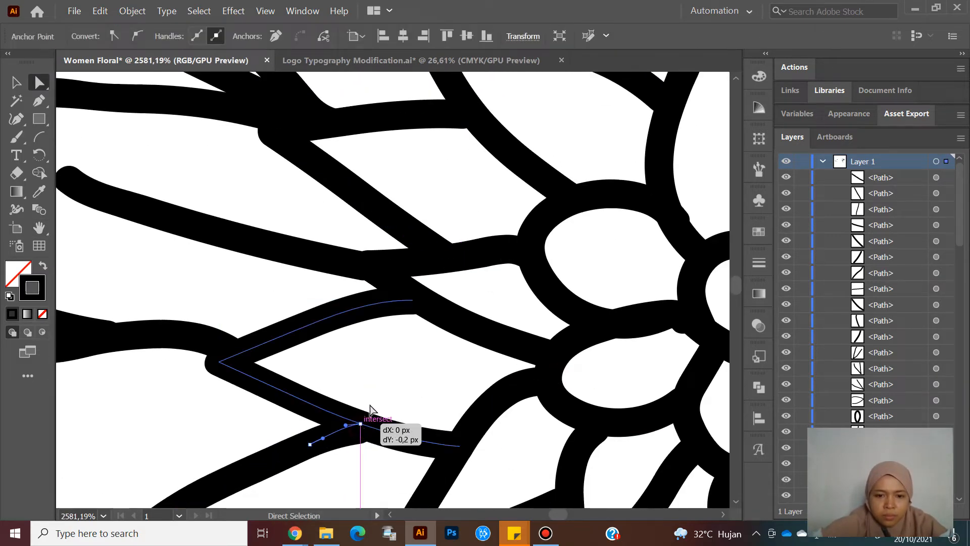
pyautogui.click(399, 364)
# Step: Adjust the endpoints of the innermost petals so their outlines join cleanly below the flower's round centre
pyautogui.press('z')
pyautogui.moveTo(439, 303); pyautogui.dragTo(392, 303)
pyautogui.moveTo(498, 293); pyautogui.dragTo(541, 299)
pyautogui.press('a')
pyautogui.moveTo(462, 150); pyautogui.dragTo(459, 151)
pyautogui.moveTo(322, 308); pyautogui.dragTo(325, 312)
pyautogui.moveTo(606, 393); pyautogui.dragTo(593, 388)
pyautogui.click(566, 439)
pyautogui.press('space')
pyautogui.moveTo(515, 407); pyautogui.dragTo(538, 181)
pyautogui.moveTo(492, 278); pyautogui.dragTo(492, 278)
pyautogui.click(548, 284)
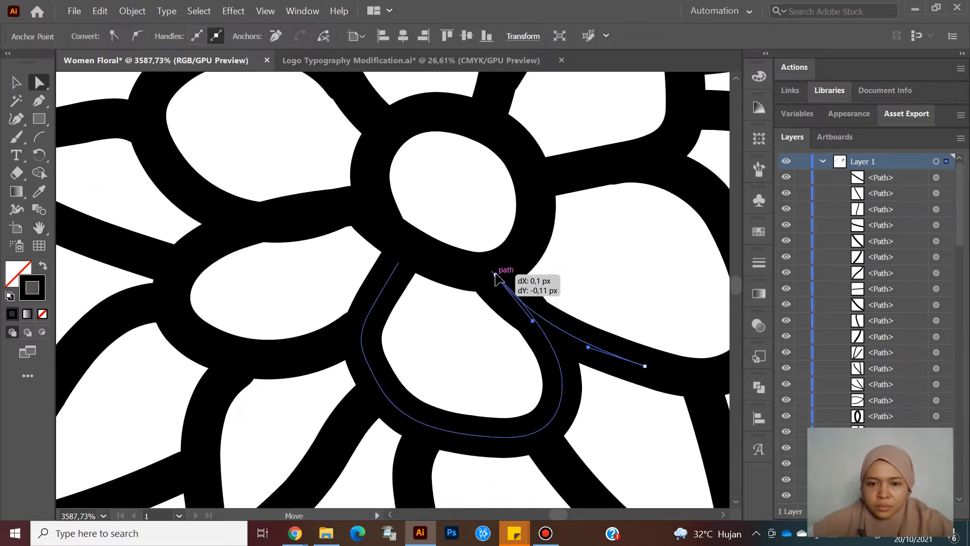
# Step: Tidy the remaining outline ends of the petals around the flower's centre
pyautogui.click(430, 205)
pyautogui.hotkey('ctrl', 'space')
pyautogui.moveTo(404, 356); pyautogui.dragTo(368, 289)
pyautogui.hotkey('ctrl', 'space')
pyautogui.moveTo(350, 430); pyautogui.dragTo(424, 404)
pyautogui.moveTo(422, 324); pyautogui.dragTo(431, 314)
pyautogui.click(488, 301)
pyautogui.click(683, 246)
pyautogui.click(576, 316)
pyautogui.hotkey('ctrl', 'space')
pyautogui.moveTo(576, 316)
pyautogui.mouseDown()
pyautogui.moveTo(541, 277)
pyautogui.moveTo(567, 292)
pyautogui.moveTo(544, 303)
pyautogui.moveTo(539, 344)
pyautogui.moveTo(425, 320)
pyautogui.moveTo(446, 314)
pyautogui.mouseUp()
pyautogui.moveTo(423, 153); pyautogui.dragTo(255, 456)
# Step: Draw a stem curving down from the flower's base, with a veined leaf at its tip and a leafy twig on the left
pyautogui.press('space')
pyautogui.moveTo(330, 476)
pyautogui.mouseDown()
pyautogui.moveTo(410, 285)
pyautogui.moveTo(392, 303)
pyautogui.mouseUp()
pyautogui.hotkey('ctrl', 'z')
pyautogui.moveTo(347, 264); pyautogui.dragTo(374, 265)
pyautogui.moveTo(426, 244)
pyautogui.mouseDown()
pyautogui.moveTo(408, 271)
pyautogui.moveTo(423, 249)
pyautogui.mouseUp()
pyautogui.hotkey('ctrl', 'z')
pyautogui.hotkey('ctrl', 'space')
pyautogui.moveTo(545, 319); pyautogui.dragTo(486, 322)
pyautogui.moveTo(400, 332); pyautogui.dragTo(235, 322)
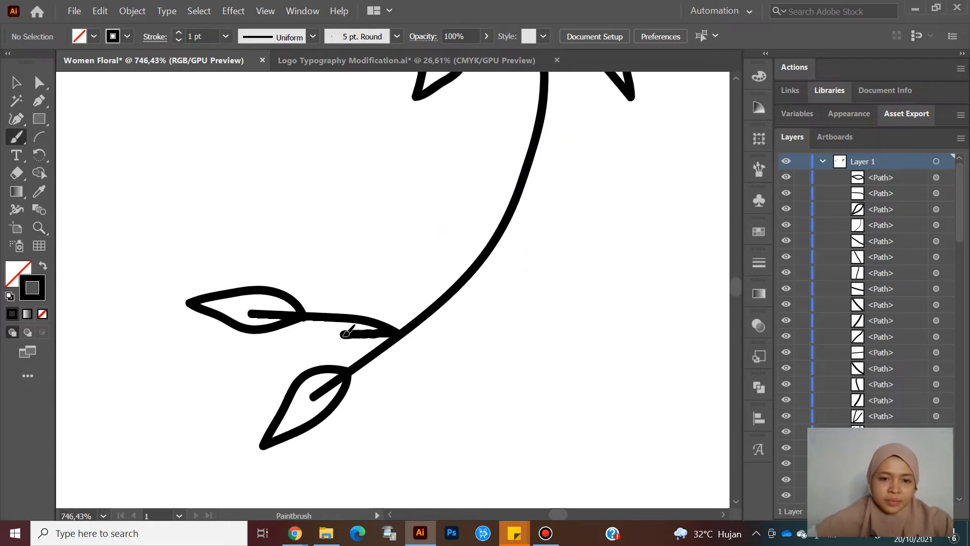
# Step: Add a round bud and more twigs with veined leaves on both sides of the lower stem
pyautogui.moveTo(346, 332); pyautogui.dragTo(343, 338)
pyautogui.press('space')
pyautogui.moveTo(438, 308); pyautogui.dragTo(445, 222)
pyautogui.press('space')
pyautogui.moveTo(504, 219); pyautogui.dragTo(439, 350)
pyautogui.moveTo(397, 328)
pyautogui.mouseDown()
pyautogui.moveTo(275, 307)
pyautogui.moveTo(470, 312)
pyautogui.moveTo(382, 323)
pyautogui.mouseUp()
pyautogui.moveTo(484, 312); pyautogui.dragTo(423, 302)
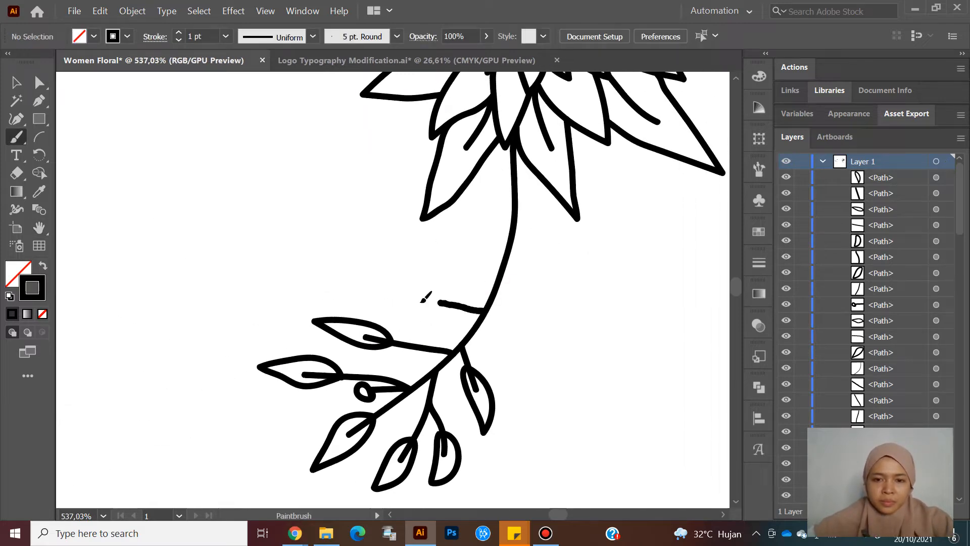
# Step: Draw a veined leaf on each side of the stem's middle section and start a bud stalk
pyautogui.moveTo(536, 372); pyautogui.dragTo(591, 369)
pyautogui.moveTo(430, 153); pyautogui.dragTo(470, 318)
pyautogui.moveTo(466, 250); pyautogui.dragTo(467, 252)
pyautogui.moveTo(412, 127)
pyautogui.mouseDown()
pyautogui.moveTo(477, 180)
pyautogui.moveTo(431, 158)
pyautogui.mouseUp()
pyautogui.press('a')
pyautogui.press('b')
pyautogui.moveTo(528, 210); pyautogui.dragTo(491, 201)
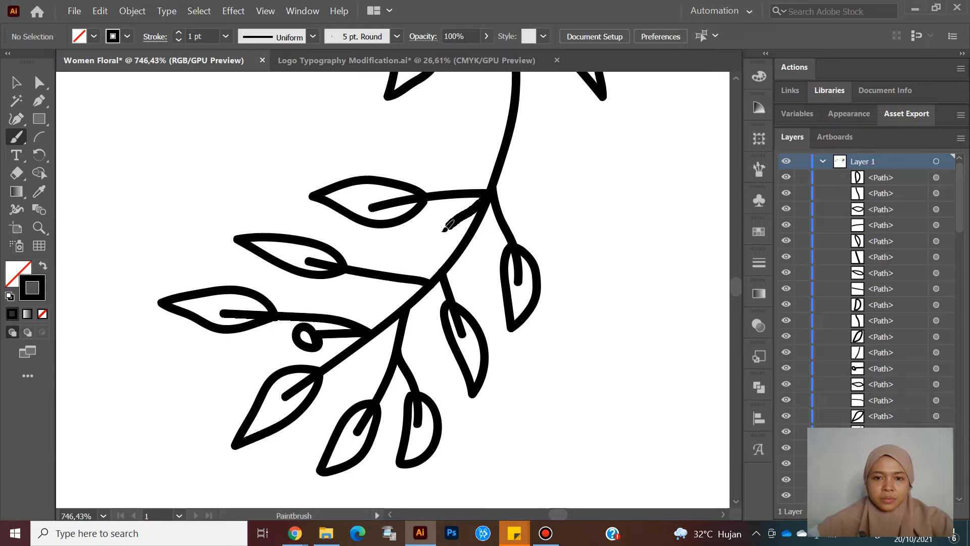
# Step: Add round buds between the leaves and draw the uppermost leafy twigs just below the flower
pyautogui.press('space')
pyautogui.moveTo(492, 222); pyautogui.dragTo(396, 379)
pyautogui.moveTo(419, 150); pyautogui.dragTo(415, 174)
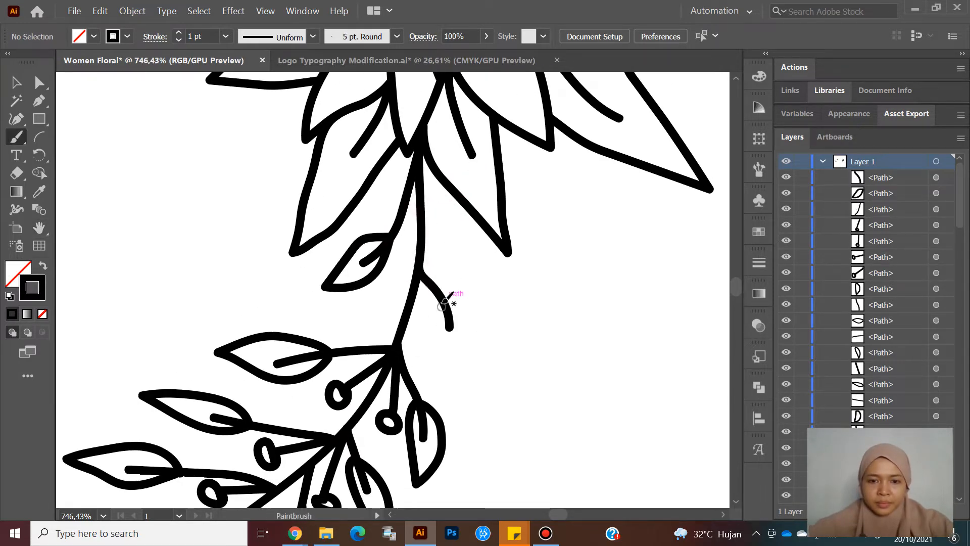
pyautogui.moveTo(386, 303); pyautogui.dragTo(394, 304)
pyautogui.moveTo(493, 354); pyautogui.dragTo(384, 348)
pyautogui.moveTo(510, 316); pyautogui.dragTo(581, 316)
pyautogui.moveTo(468, 272); pyautogui.dragTo(459, 327)
pyautogui.moveTo(414, 246); pyautogui.dragTo(412, 243)
# Step: Start a second flower at the upper right with an oval centre and three pointed petals
pyautogui.moveTo(401, 247); pyautogui.dragTo(511, 268)
pyautogui.press('a')
pyautogui.moveTo(449, 239)
pyautogui.mouseDown()
pyautogui.moveTo(461, 244)
pyautogui.moveTo(369, 240)
pyautogui.mouseUp()
pyautogui.moveTo(511, 265)
pyautogui.mouseDown()
pyautogui.moveTo(451, 299)
pyautogui.moveTo(431, 353)
pyautogui.mouseUp()
pyautogui.moveTo(383, 253); pyautogui.dragTo(422, 257)
pyautogui.press('b')
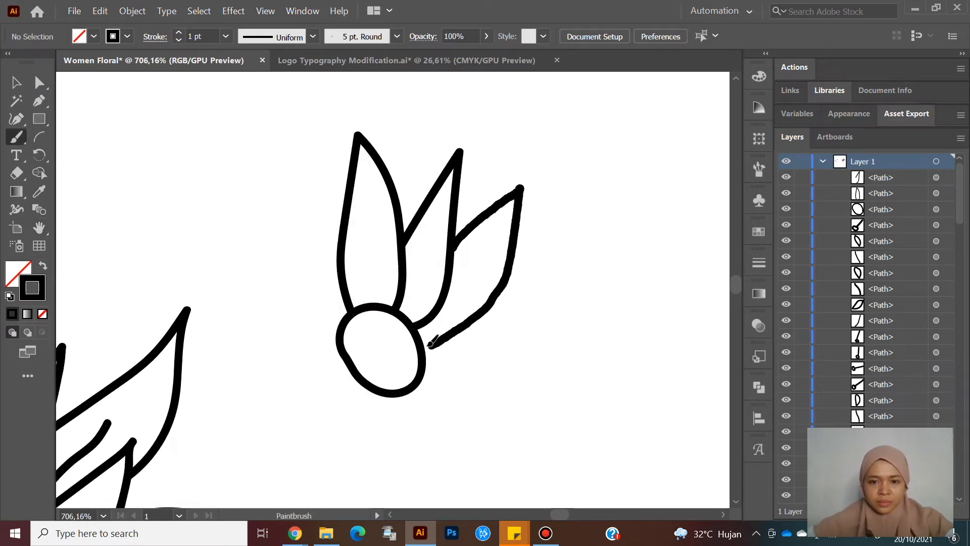
# Step: Draw pointed petals around the right, bottom and left sides of the second flower's oval centre
pyautogui.moveTo(427, 498); pyautogui.dragTo(365, 389)
pyautogui.scroll(-3, 394, 377)
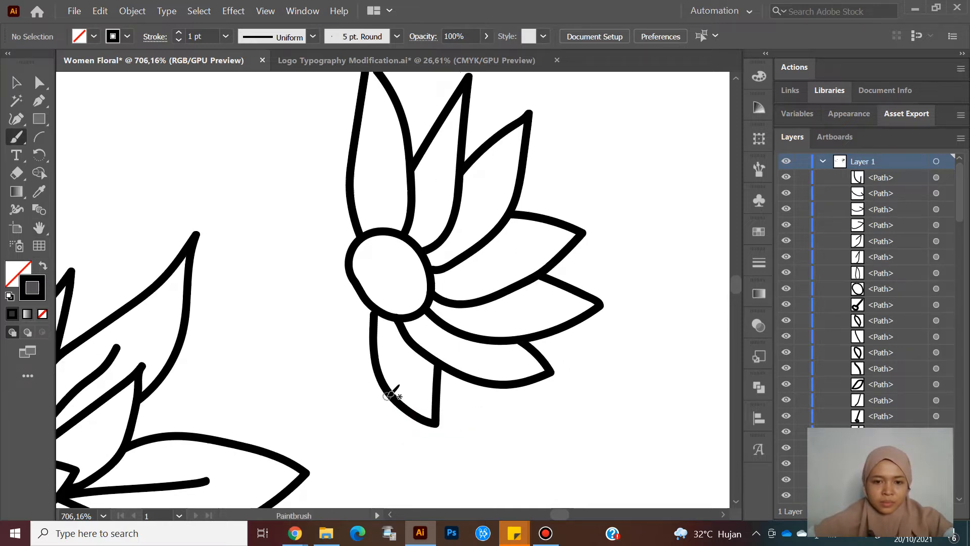
pyautogui.scroll(3, 260, 222)
pyautogui.moveTo(249, 234); pyautogui.dragTo(200, 153)
pyautogui.hotkey('ctrl', 'z')
pyautogui.hotkey('ctrl', 'z')
pyautogui.moveTo(247, 233); pyautogui.dragTo(315, 217)
pyautogui.moveTo(273, 186); pyautogui.dragTo(252, 130)
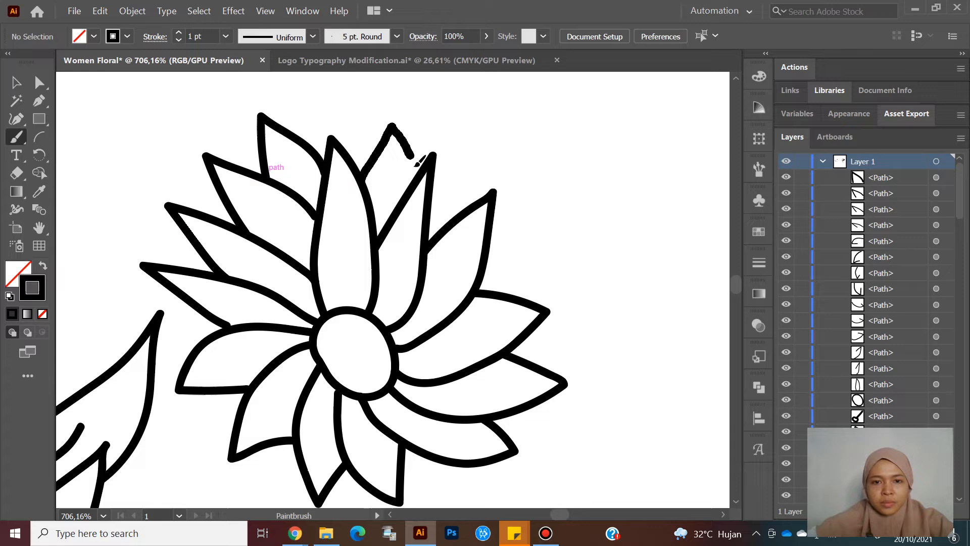
# Step: Draw the back row of petals, join a loose outline end, and add veins to the upper front petals
pyautogui.moveTo(404, 141); pyautogui.dragTo(415, 175)
pyautogui.press('z')
pyautogui.moveTo(404, 169); pyautogui.dragTo(439, 169)
pyautogui.press('a')
pyautogui.moveTo(425, 180); pyautogui.dragTo(429, 187)
pyautogui.press('z')
pyautogui.moveTo(361, 151); pyautogui.dragTo(323, 151)
pyautogui.press('b')
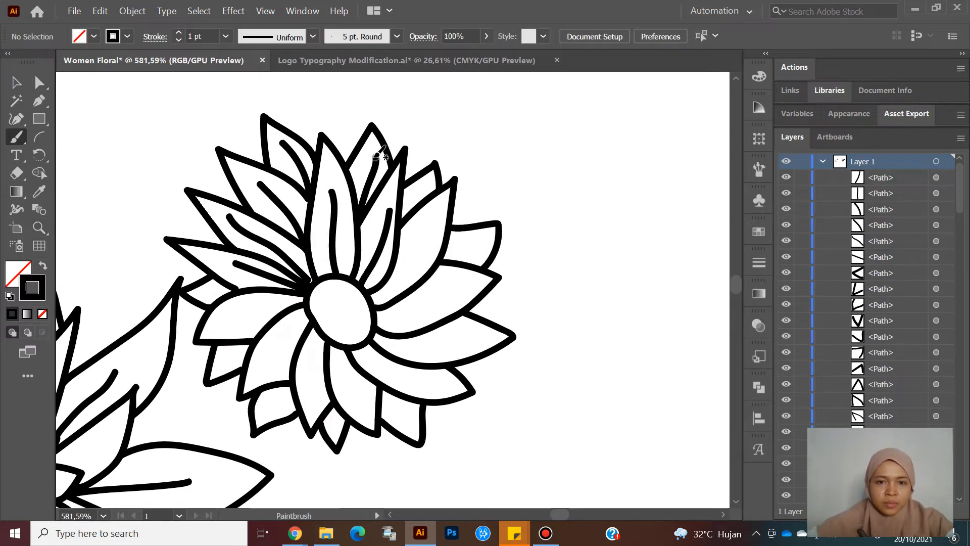
# Step: Finish the vein lines in the second flower's petals and outline a leaf in the gap between both flowers
pyautogui.hotkey('ctrl', 'z')
pyautogui.press('z')
pyautogui.moveTo(428, 373)
pyautogui.mouseDown()
pyautogui.moveTo(342, 331)
pyautogui.moveTo(465, 378)
pyautogui.moveTo(353, 298)
pyautogui.mouseUp()
pyautogui.moveTo(433, 364); pyautogui.dragTo(566, 425)
pyautogui.press('h')
pyautogui.moveTo(566, 425)
pyautogui.mouseDown()
pyautogui.moveTo(407, 281)
pyautogui.moveTo(483, 289)
pyautogui.mouseUp()
pyautogui.press('z')
pyautogui.press('b')
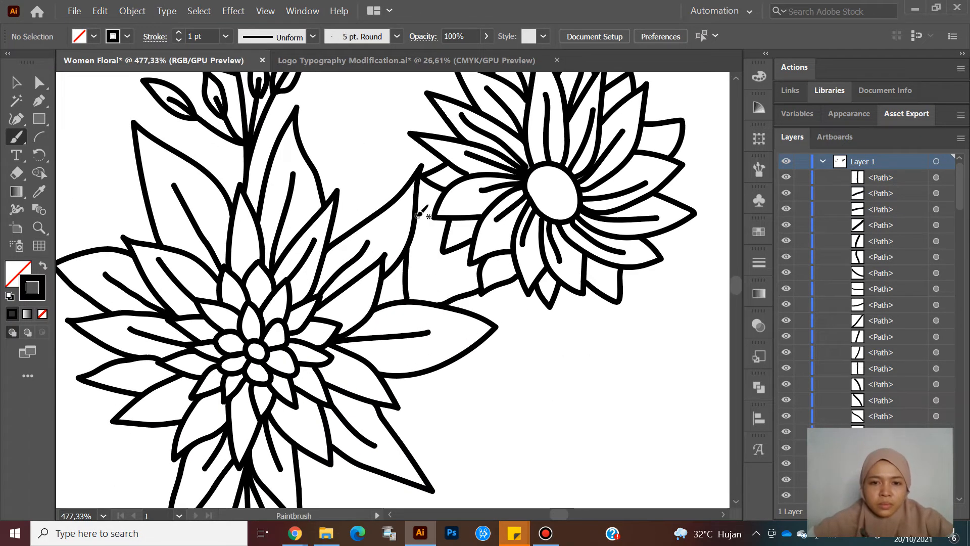
# Step: Draw pointed leaf outlines in the gap between the upper sprig and the second flower
pyautogui.moveTo(368, 309); pyautogui.dragTo(298, 275)
pyautogui.moveTo(365, 266); pyautogui.dragTo(457, 283)
pyautogui.press('b')
pyautogui.moveTo(345, 372); pyautogui.dragTo(406, 371)
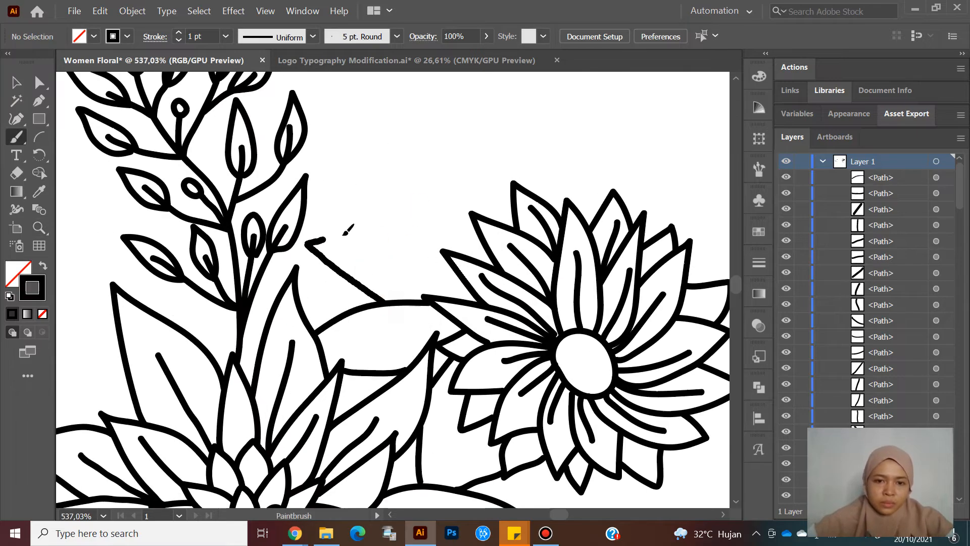
# Step: Align the ends of the new leaf outlines with the neighbouring leaf and the second flower's petals
pyautogui.press('z')
pyautogui.moveTo(354, 211); pyautogui.dragTo(410, 222)
pyautogui.press('a')
pyautogui.click(397, 240)
pyautogui.click(633, 326)
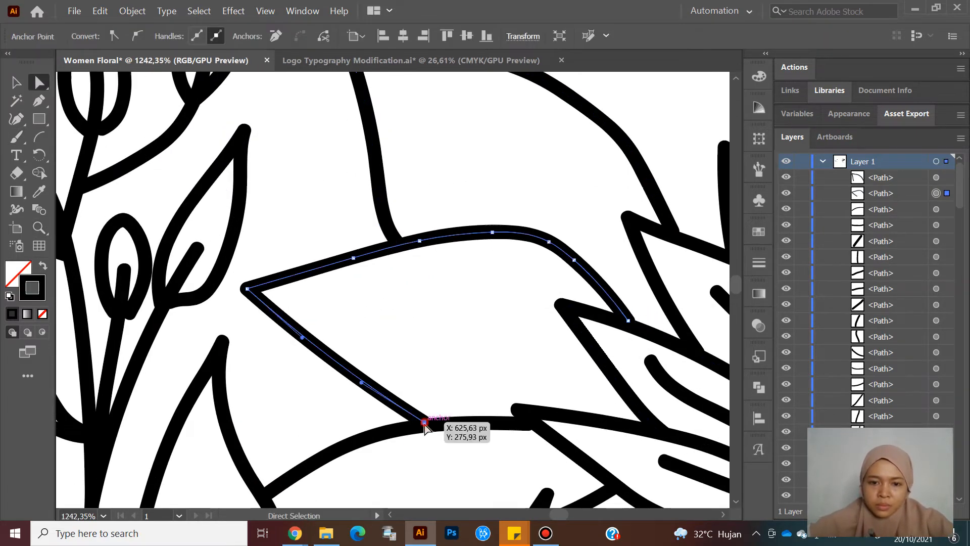
pyautogui.press('z')
pyautogui.moveTo(626, 329); pyautogui.dragTo(581, 318)
pyautogui.moveTo(409, 306); pyautogui.dragTo(459, 320)
pyautogui.moveTo(466, 278); pyautogui.dragTo(437, 276)
# Step: Draw large pointed leaves around the right and lower sides of the second flower
pyautogui.press('h')
pyautogui.moveTo(364, 323); pyautogui.dragTo(453, 218)
pyautogui.press('b')
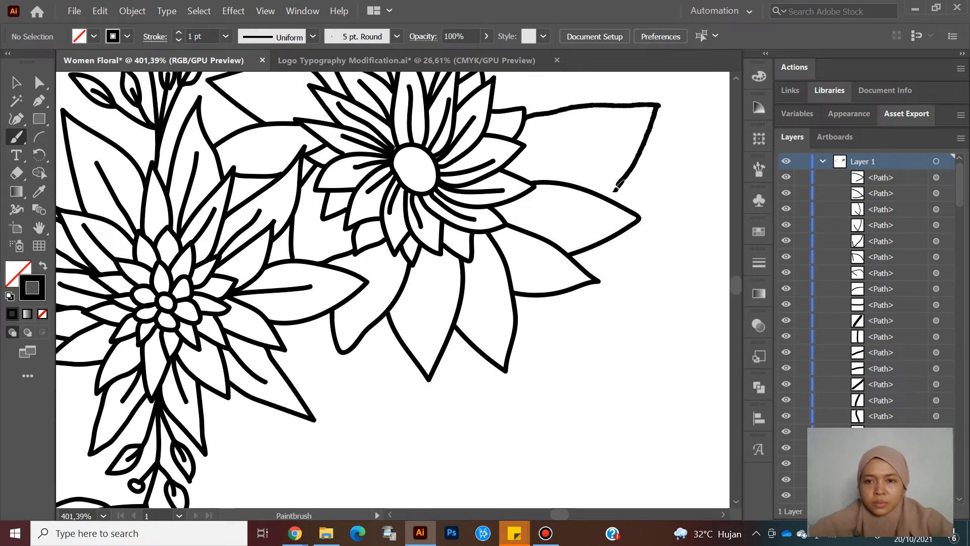
pyautogui.moveTo(615, 188); pyautogui.dragTo(603, 193)
pyautogui.moveTo(499, 87); pyautogui.dragTo(473, 268)
pyautogui.moveTo(257, 183); pyautogui.dragTo(312, 134)
pyautogui.press('z')
pyautogui.moveTo(312, 142)
pyautogui.mouseDown()
pyautogui.moveTo(366, 184)
pyautogui.moveTo(324, 139)
pyautogui.mouseUp()
pyautogui.press('a')
pyautogui.press('z')
pyautogui.moveTo(416, 283); pyautogui.dragTo(336, 283)
pyautogui.moveTo(367, 332); pyautogui.dragTo(386, 265)
# Step: Draw the first pointed leaves hanging below the leaves of both flowers
pyautogui.press('z')
pyautogui.moveTo(458, 303); pyautogui.dragTo(364, 262)
pyautogui.moveTo(434, 290); pyautogui.dragTo(485, 285)
pyautogui.press('h')
pyautogui.moveTo(422, 241); pyautogui.dragTo(451, 268)
pyautogui.press('b')
pyautogui.press('z')
pyautogui.moveTo(310, 447); pyautogui.dragTo(390, 383)
pyautogui.press('h')
pyautogui.moveTo(390, 383); pyautogui.dragTo(377, 239)
pyautogui.press('b')
pyautogui.moveTo(350, 393); pyautogui.dragTo(417, 321)
pyautogui.moveTo(537, 321); pyautogui.dragTo(314, 87)
# Step: Draw more overlapping pointed leaves beneath the first flower, beside the lower sprig
pyautogui.press('h')
pyautogui.moveTo(362, 84); pyautogui.dragTo(367, 203)
pyautogui.press('b')
pyautogui.moveTo(320, 206)
pyautogui.mouseDown()
pyautogui.moveTo(286, 189)
pyautogui.moveTo(331, 219)
pyautogui.mouseUp()
pyautogui.press('z')
pyautogui.moveTo(311, 195); pyautogui.dragTo(384, 262)
pyautogui.press('b')
pyautogui.moveTo(367, 175); pyautogui.dragTo(391, 286)
pyautogui.moveTo(274, 260)
pyautogui.mouseDown()
pyautogui.moveTo(258, 266)
pyautogui.moveTo(386, 290)
pyautogui.mouseUp()
pyautogui.moveTo(407, 201); pyautogui.dragTo(428, 322)
pyautogui.moveTo(297, 294); pyautogui.dragTo(419, 326)
# Step: Tidy a leaf joint and continue the cascade of overlapping leaves below the flowers
pyautogui.press('z')
pyautogui.moveTo(386, 186); pyautogui.dragTo(423, 217)
pyautogui.press('a')
pyautogui.click(354, 320)
pyautogui.press('z')
pyautogui.moveTo(404, 318); pyautogui.dragTo(324, 329)
pyautogui.press('h')
pyautogui.moveTo(447, 295); pyautogui.dragTo(388, 239)
pyautogui.press('z')
pyautogui.moveTo(339, 200); pyautogui.dragTo(379, 202)
pyautogui.press('b')
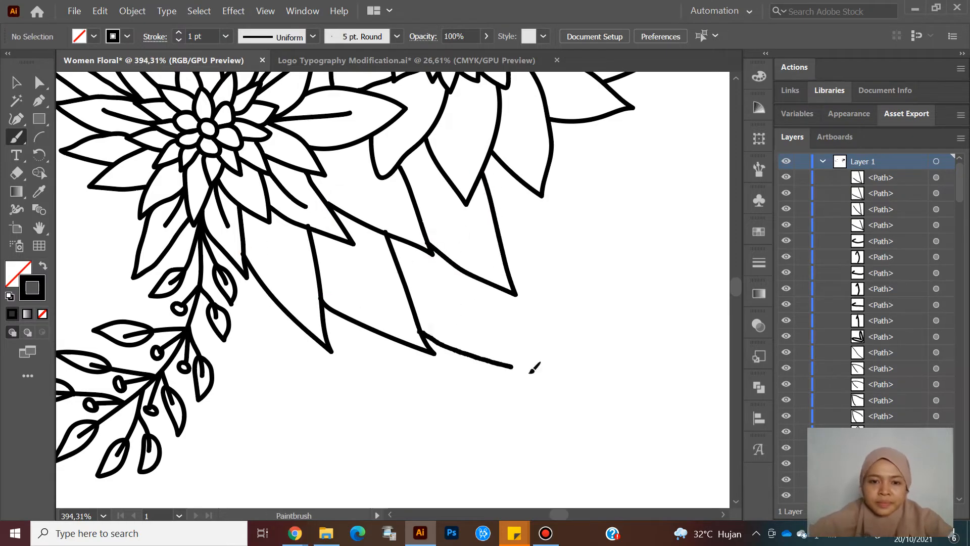
# Step: Complete the lowest row of overlapping leaves beside the lower sprig
pyautogui.press('z')
pyautogui.moveTo(550, 352); pyautogui.dragTo(445, 349)
pyautogui.press('h')
pyautogui.press('v')
pyautogui.moveTo(372, 405); pyautogui.dragTo(609, 152)
pyautogui.moveTo(593, 387); pyautogui.dragTo(651, 450)
# Step: Show the hidden reference photo of the woman beneath the line art
pyautogui.press('z')
pyautogui.moveTo(671, 346); pyautogui.dragTo(584, 313)
pyautogui.moveTo(598, 354); pyautogui.dragTo(624, 386)
pyautogui.press('h')
pyautogui.moveTo(631, 379); pyautogui.dragTo(530, 316)
pyautogui.press('v')
pyautogui.moveTo(959, 195); pyautogui.dragTo(957, 490)
pyautogui.click(786, 495)
pyautogui.scroll(6, 465, 339)
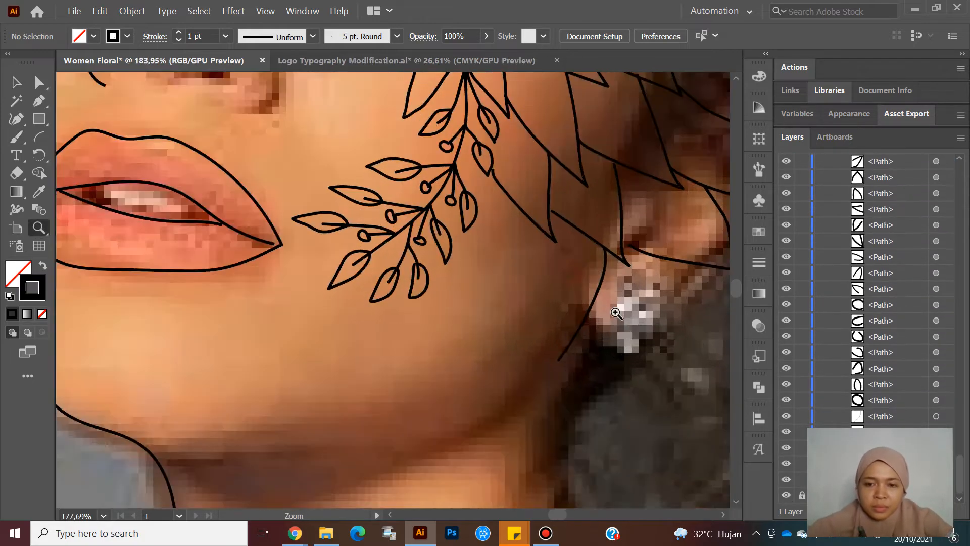
# Step: Trace the hairline across the forehead and the crown of the hair, both starting from the end of the face outline
pyautogui.moveTo(477, 423); pyautogui.dragTo(146, 468)
pyautogui.press('z')
pyautogui.moveTo(436, 455)
pyautogui.mouseDown()
pyautogui.moveTo(355, 414)
pyautogui.moveTo(457, 346)
pyautogui.moveTo(298, 408)
pyautogui.mouseUp()
pyautogui.press('h')
pyautogui.moveTo(374, 217); pyautogui.dragTo(325, 241)
pyautogui.press('b')
pyautogui.press('z')
pyautogui.moveTo(216, 203); pyautogui.dragTo(258, 213)
pyautogui.press('b')
pyautogui.moveTo(242, 234); pyautogui.dragTo(321, 177)
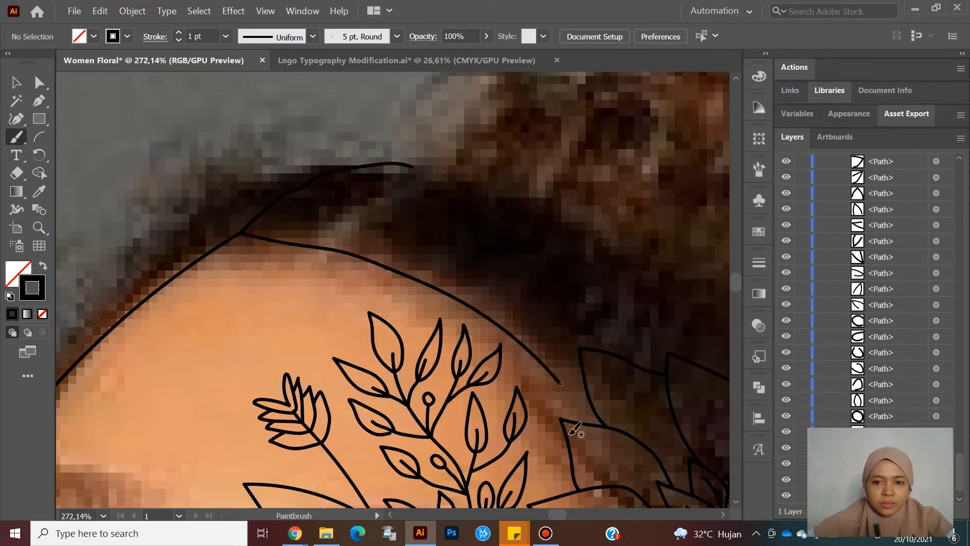
# Step: Finish tracing the hair curves over the photo and hide the reference photo
pyautogui.press('h')
pyautogui.moveTo(423, 162); pyautogui.dragTo(230, 266)
pyautogui.press('b')
pyautogui.press('z')
pyautogui.moveTo(437, 395); pyautogui.dragTo(310, 340)
pyautogui.press('h')
pyautogui.moveTo(324, 354); pyautogui.dragTo(325, 177)
pyautogui.click(786, 480)
# Step: Move the starting anchor of the hairline curve onto the end of the face outline
pyautogui.press('z')
pyautogui.moveTo(474, 277); pyautogui.dragTo(423, 238)
pyautogui.moveTo(399, 182)
pyautogui.mouseDown()
pyautogui.moveTo(435, 301)
pyautogui.moveTo(453, 303)
pyautogui.mouseUp()
pyautogui.press('a')
pyautogui.click(202, 223)
pyautogui.moveTo(16, 137); pyautogui.dragTo(61, 183)
pyautogui.moveTo(126, 285)
pyautogui.mouseDown()
pyautogui.moveTo(375, 180)
pyautogui.moveTo(229, 320)
pyautogui.moveTo(180, 296)
pyautogui.mouseUp()
pyautogui.press('z')
pyautogui.press('a')
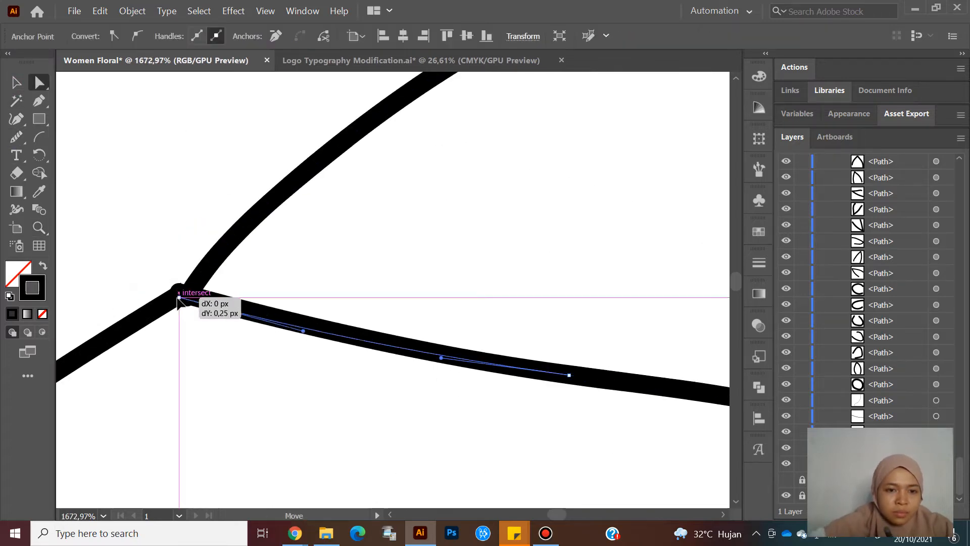
pyautogui.click(455, 204)
# Step: Move further loose outline ends between the hairline and the leaves onto the adjoining lines
pyautogui.press('z')
pyautogui.moveTo(455, 204); pyautogui.dragTo(354, 202)
pyautogui.press('a')
pyautogui.moveTo(440, 247); pyautogui.dragTo(427, 241)
pyautogui.click(479, 236)
pyautogui.press('z')
pyautogui.moveTo(481, 256); pyautogui.dragTo(445, 243)
pyautogui.press('a')
pyautogui.moveTo(408, 250); pyautogui.dragTo(460, 271)
pyautogui.press('z')
pyautogui.moveTo(486, 344); pyautogui.dragTo(445, 295)
pyautogui.moveTo(361, 253); pyautogui.dragTo(413, 288)
pyautogui.moveTo(388, 234); pyautogui.dragTo(581, 263)
# Step: Snap the upper ends of the leaf outlines below the first flower onto the leaf edges above them
pyautogui.press('a')
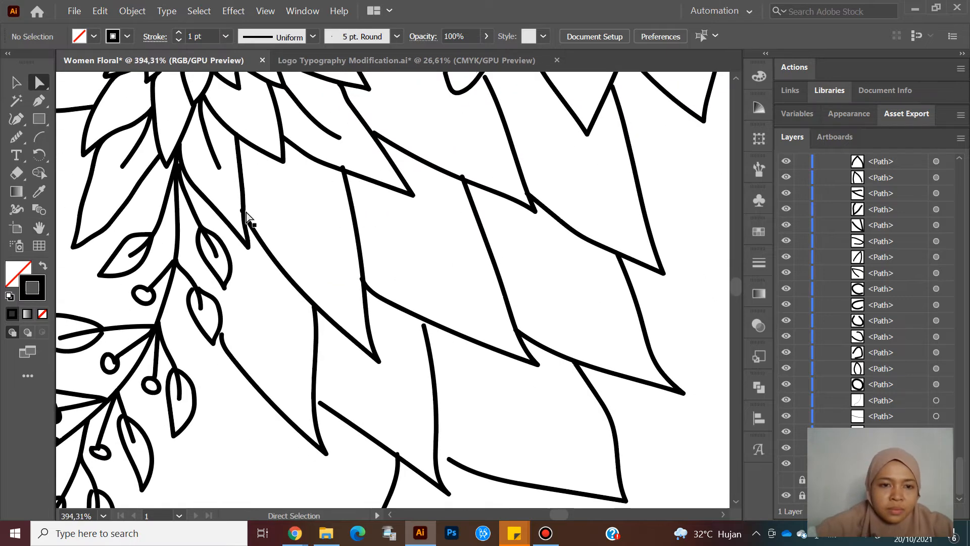
pyautogui.moveTo(247, 219); pyautogui.dragTo(243, 213)
pyautogui.moveTo(348, 174); pyautogui.dragTo(345, 168)
pyautogui.press('z')
pyautogui.moveTo(213, 316); pyautogui.dragTo(299, 336)
pyautogui.press('a')
pyautogui.moveTo(235, 350); pyautogui.dragTo(230, 343)
pyautogui.moveTo(470, 279); pyautogui.dragTo(468, 273)
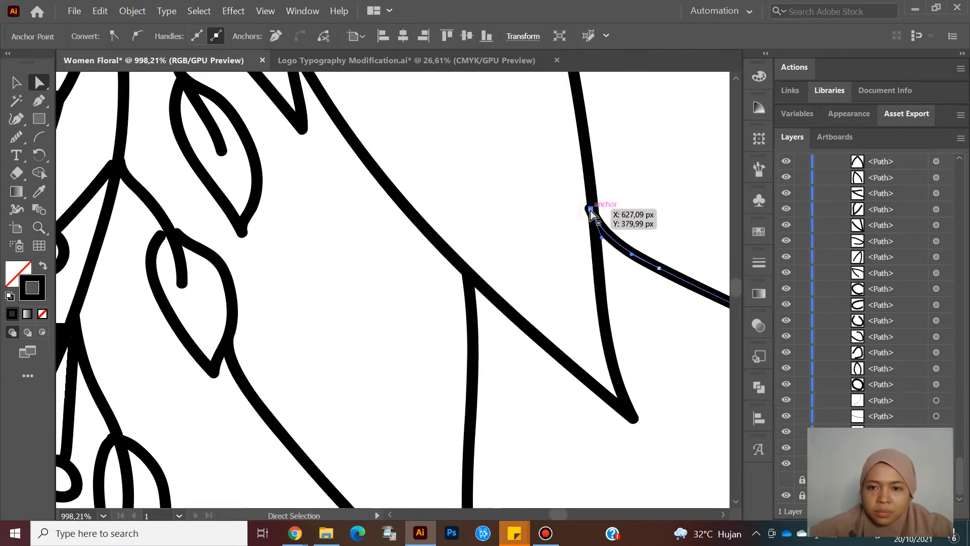
pyautogui.moveTo(590, 208); pyautogui.dragTo(595, 212)
# Step: Attach the ends of the lower leaf outlines to their neighbours and reshape a leaf edge with the Anchor Point tool
pyautogui.press('z')
pyautogui.moveTo(424, 206); pyautogui.dragTo(353, 205)
pyautogui.moveTo(546, 357); pyautogui.dragTo(627, 364)
pyautogui.press('a')
pyautogui.moveTo(303, 319); pyautogui.dragTo(286, 315)
pyautogui.moveTo(578, 113); pyautogui.dragTo(577, 95)
pyautogui.hotkey('shift', 'c')
pyautogui.moveTo(438, 417); pyautogui.dragTo(428, 430)
pyautogui.moveTo(511, 474); pyautogui.dragTo(459, 319)
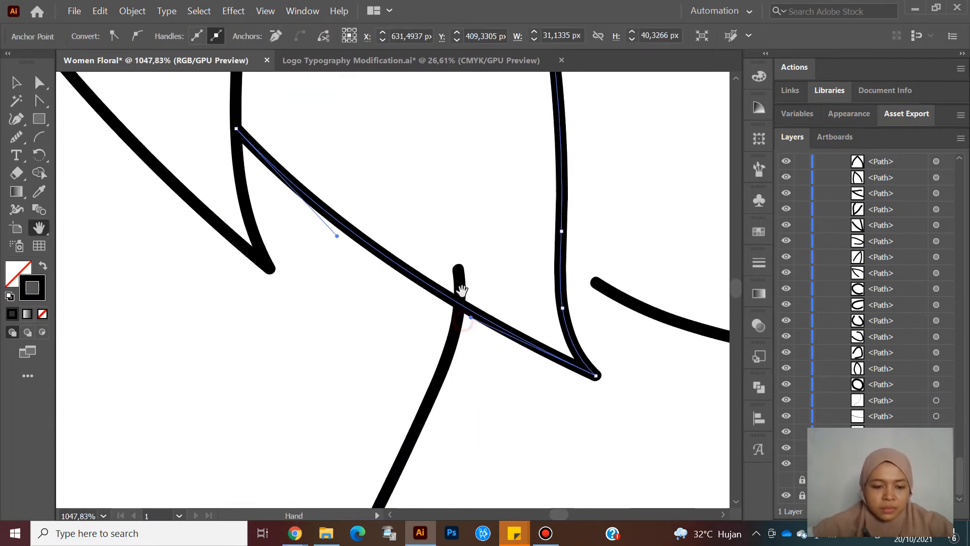
# Step: Move the jaw line's upper end onto the lowest leaf's edge and join the next leaf's loose end to its neighbour
pyautogui.press('a')
pyautogui.moveTo(457, 269); pyautogui.dragTo(461, 306)
pyautogui.moveTo(596, 282); pyautogui.dragTo(563, 265)
pyautogui.press('a')
pyautogui.moveTo(520, 291); pyautogui.dragTo(527, 295)
# Step: Align the remaining loose leaf outline ends with the edges they should touch
pyautogui.press('z')
pyautogui.moveTo(627, 212)
pyautogui.mouseDown()
pyautogui.moveTo(568, 204)
pyautogui.moveTo(626, 207)
pyautogui.mouseUp()
pyautogui.press('a')
pyautogui.moveTo(202, 262); pyautogui.dragTo(196, 257)
pyautogui.moveTo(496, 105); pyautogui.dragTo(491, 94)
pyautogui.moveTo(439, 383); pyautogui.dragTo(434, 377)
pyautogui.moveTo(608, 419); pyautogui.dragTo(613, 424)
pyautogui.click(636, 403)
# Step: Delete the vein lines inside the petals and leaves of the lower flower beside the face
pyautogui.press('z')
pyautogui.moveTo(610, 377); pyautogui.dragTo(510, 374)
pyautogui.press('h')
pyautogui.moveTo(568, 367); pyautogui.dragTo(460, 238)
pyautogui.press('z')
pyautogui.moveTo(391, 181); pyautogui.dragTo(400, 210)
pyautogui.press('v')
pyautogui.click(381, 159)
pyautogui.keyDown('shift'); pyautogui.click(352, 210); pyautogui.keyUp('shift')
pyautogui.keyDown('shift'); pyautogui.click(313, 229); pyautogui.keyUp('shift')
pyautogui.keyDown('shift'); pyautogui.click(334, 272); pyautogui.keyUp('shift')
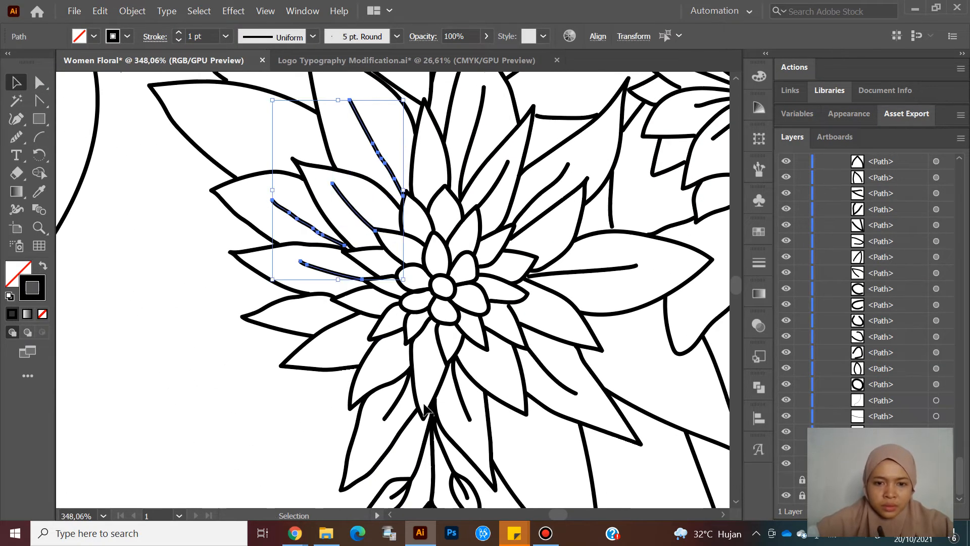
pyautogui.moveTo(595, 265); pyautogui.dragTo(595, 261)
pyautogui.press('Delete')
# Step: Delete the vein lines inside the petals of the flower with the large oval centre
pyautogui.press('z')
pyautogui.moveTo(516, 300); pyautogui.dragTo(444, 298)
pyautogui.press('h')
pyautogui.press('v')
pyautogui.moveTo(517, 404); pyautogui.dragTo(496, 413)
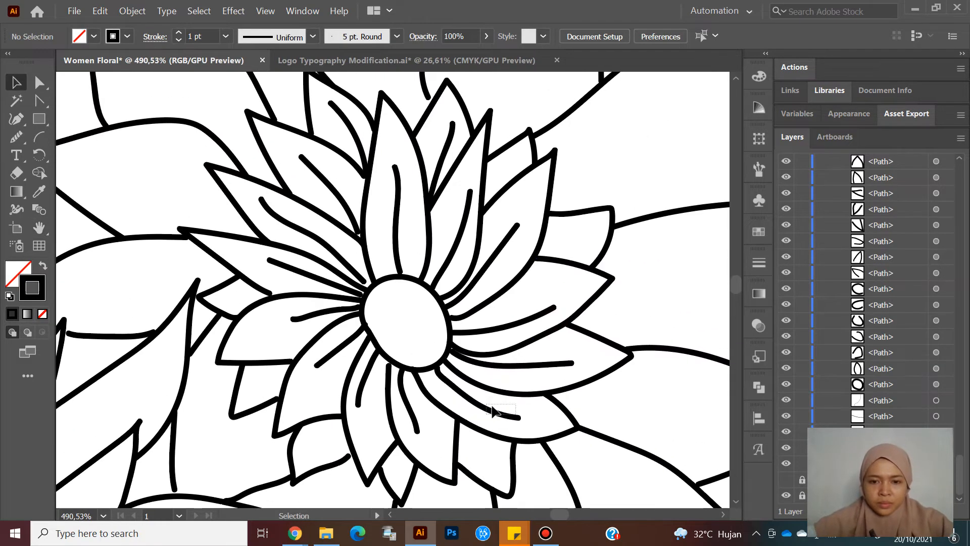
pyautogui.press('Delete')
pyautogui.keyDown('shift'); pyautogui.click(407, 412); pyautogui.keyUp('shift')
pyautogui.press('Delete')
# Step: Adjust the loose petal line ends around that flower's centre so they meet the neighbouring edges
pyautogui.press('z')
pyautogui.moveTo(349, 386); pyautogui.dragTo(375, 205)
pyautogui.press('a')
pyautogui.press('h')
pyautogui.moveTo(231, 253); pyautogui.dragTo(238, 253)
pyautogui.moveTo(374, 368); pyautogui.dragTo(382, 365)
pyautogui.press('z')
pyautogui.moveTo(480, 418); pyautogui.dragTo(467, 422)
pyautogui.press('h')
pyautogui.moveTo(429, 455); pyautogui.dragTo(399, 278)
pyautogui.press('a')
pyautogui.moveTo(441, 345); pyautogui.dragTo(448, 350)
pyautogui.press('z')
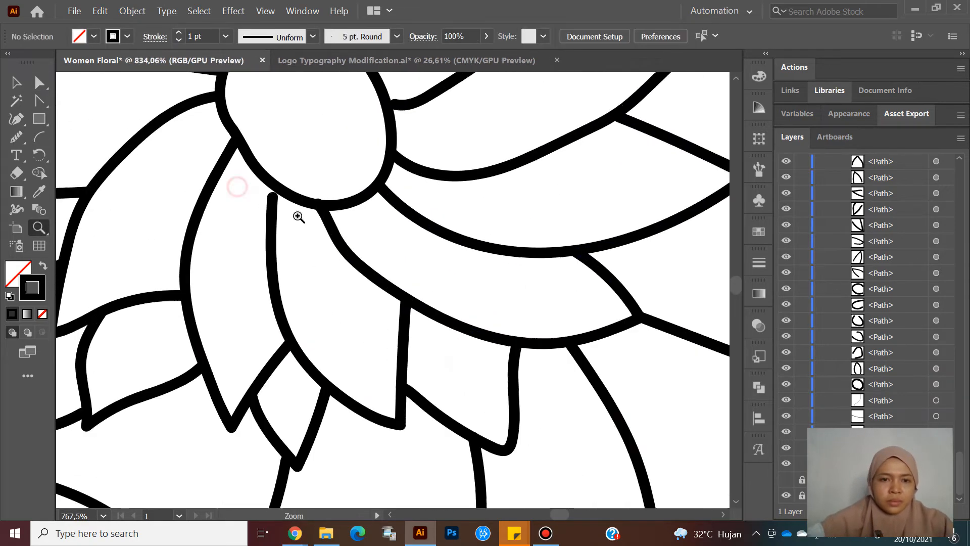
pyautogui.moveTo(498, 312); pyautogui.dragTo(61, 278)
pyautogui.moveTo(435, 324); pyautogui.dragTo(698, 313)
# Step: Delete the top flower's petal outlines that run across the left and upper leaves of the sprig
pyautogui.press('h')
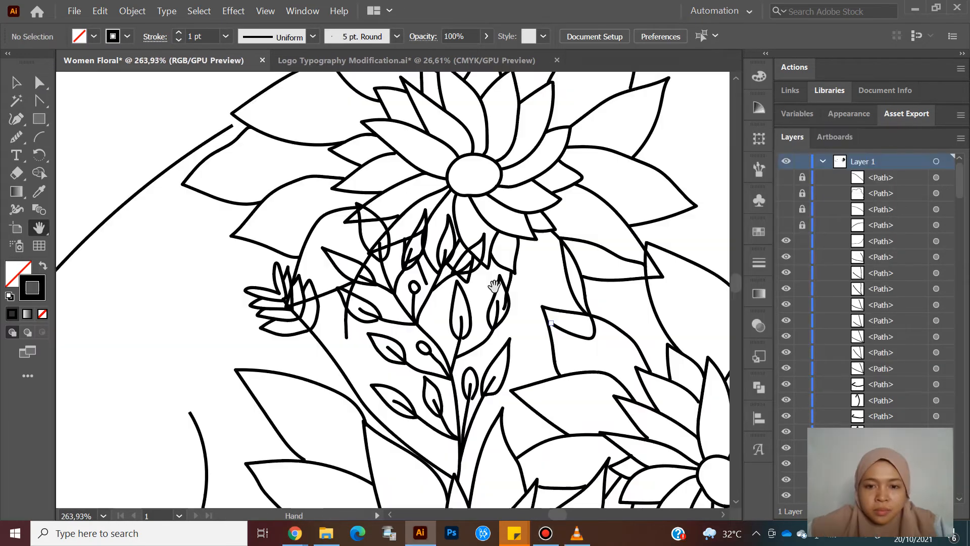
pyautogui.moveTo(494, 286); pyautogui.dragTo(474, 371)
pyautogui.press('z')
pyautogui.moveTo(378, 337); pyautogui.dragTo(489, 395)
pyautogui.press('h')
pyautogui.press('a')
pyautogui.click(393, 351)
pyautogui.press('Delete')
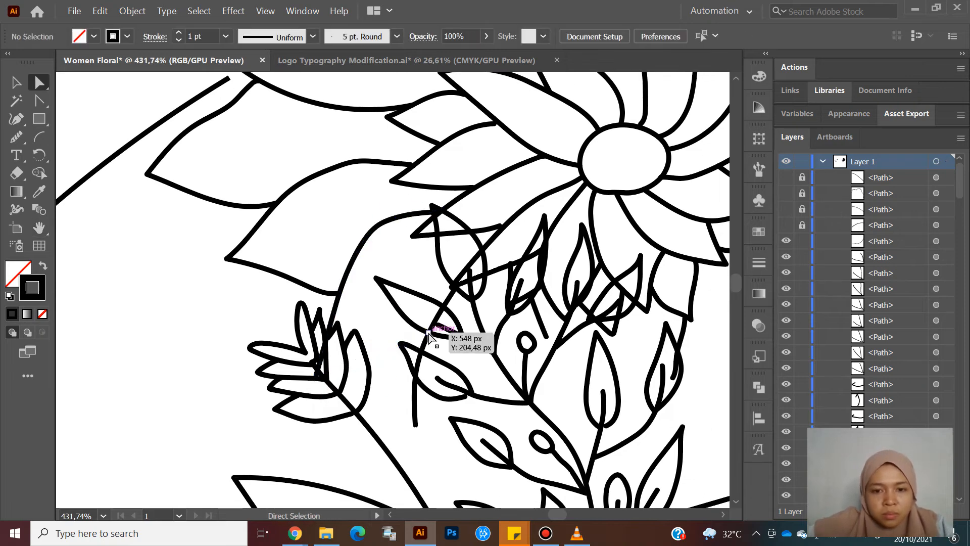
pyautogui.moveTo(317, 375); pyautogui.dragTo(329, 336)
pyautogui.scroll(-1, 349, 335)
pyautogui.click(426, 328)
pyautogui.press('Delete')
pyautogui.press('Delete')
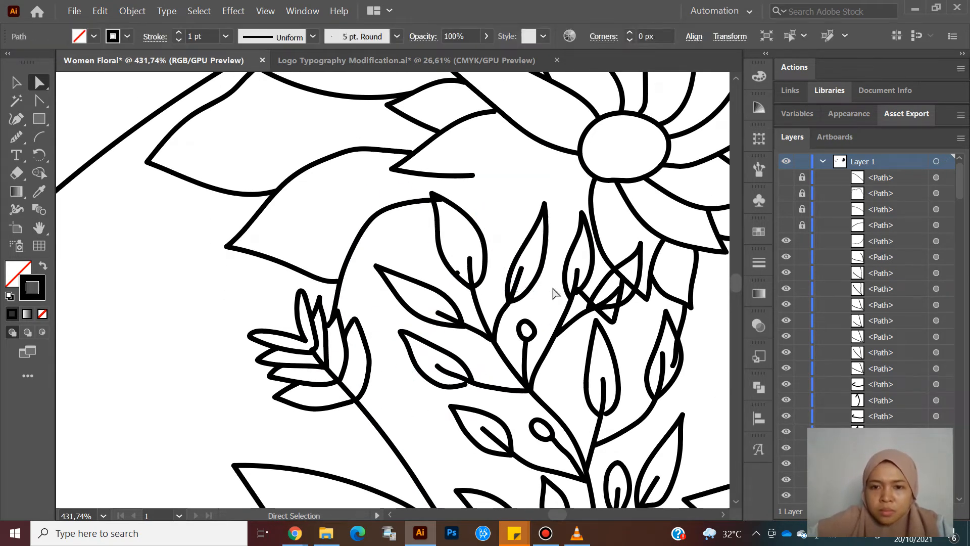
# Step: Delete the top flower's remaining outlines that overlap the leaves on the sprig's right side
pyautogui.click(649, 294)
pyautogui.press('Delete')
pyautogui.press('Delete')
pyautogui.click(685, 325)
pyautogui.press('Delete')
# Step: Examine the whole face and flower arrangement for missing or overlapping lines
pyautogui.press('z')
pyautogui.moveTo(677, 334); pyautogui.dragTo(537, 405)
pyautogui.press('h')
pyautogui.moveTo(599, 389); pyautogui.dragTo(553, 377)
pyautogui.press('v')
pyautogui.press('z')
pyautogui.moveTo(671, 450); pyautogui.dragTo(547, 357)
pyautogui.press('h')
pyautogui.moveTo(622, 383); pyautogui.dragTo(493, 282)
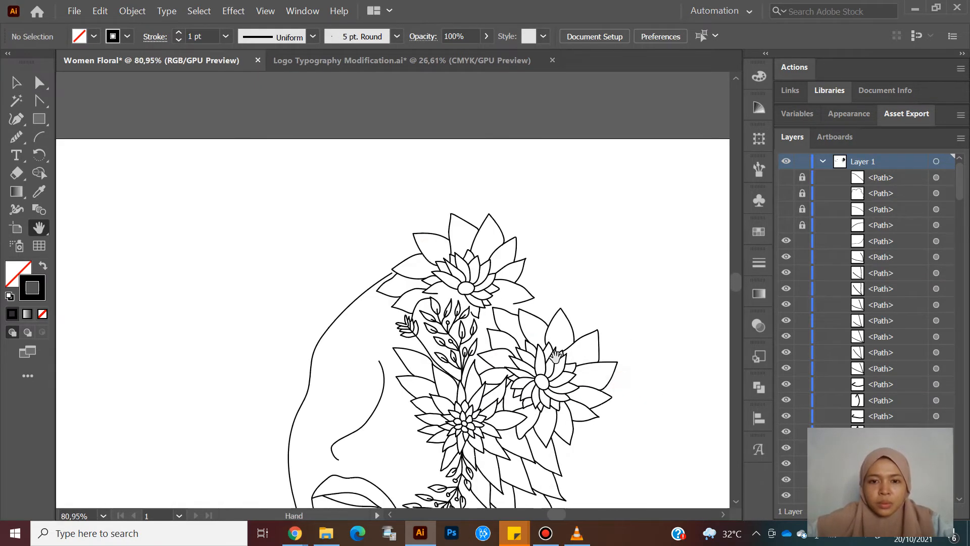
pyautogui.moveTo(560, 354); pyautogui.dragTo(564, 282)
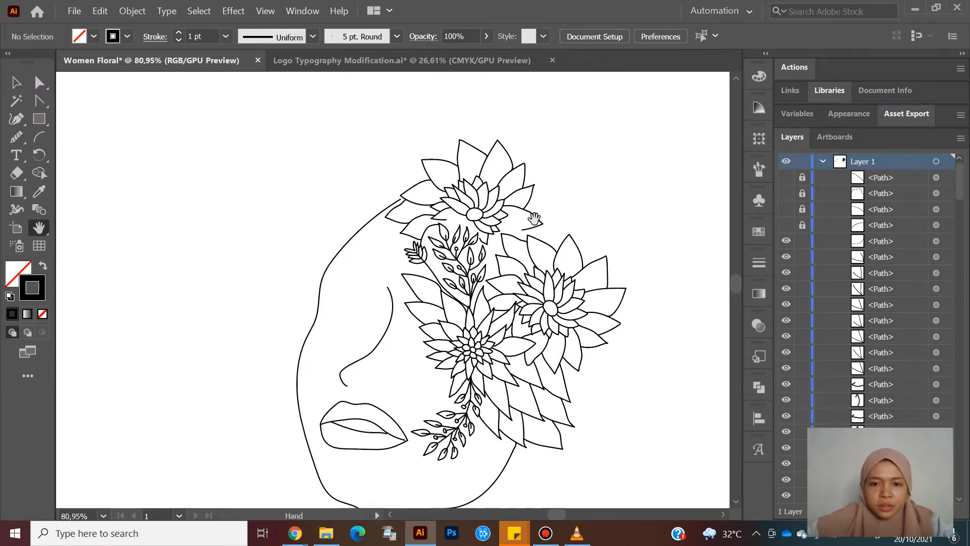
pyautogui.scroll(-2, 499, 317)
pyautogui.scroll(1, 429, 251)
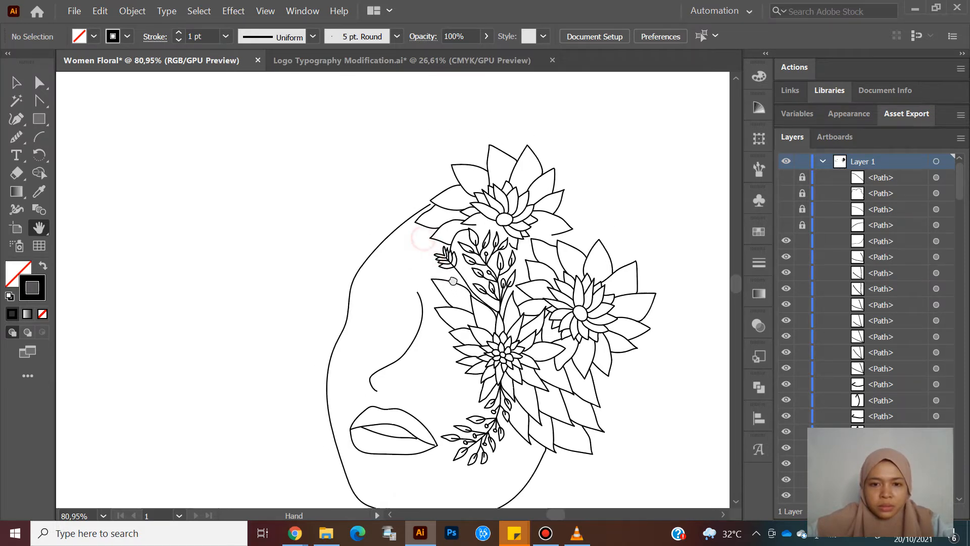
pyautogui.moveTo(466, 261); pyautogui.dragTo(508, 273)
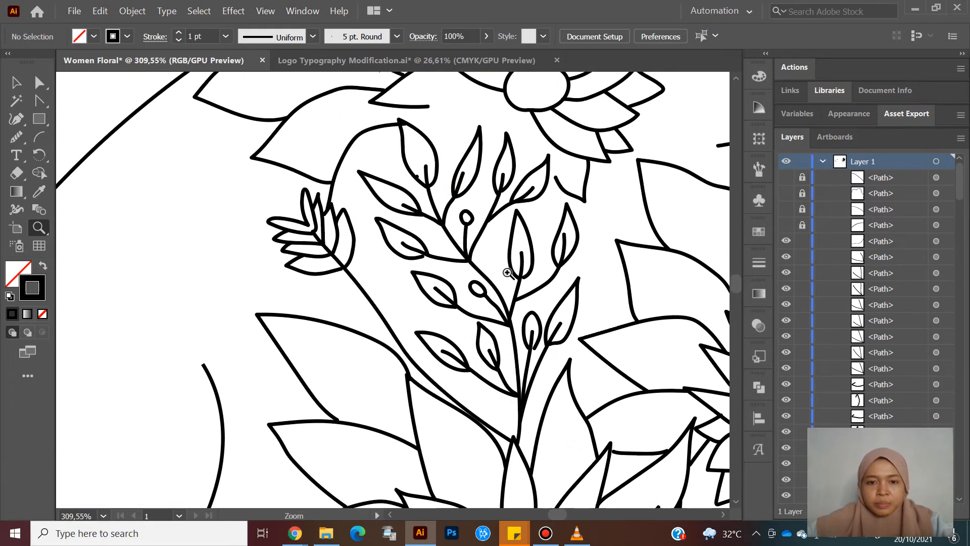
# Step: Delete the curved leaf outline above the bud and the incomplete petal outline under the top flower
pyautogui.moveTo(519, 217); pyautogui.dragTo(398, 303)
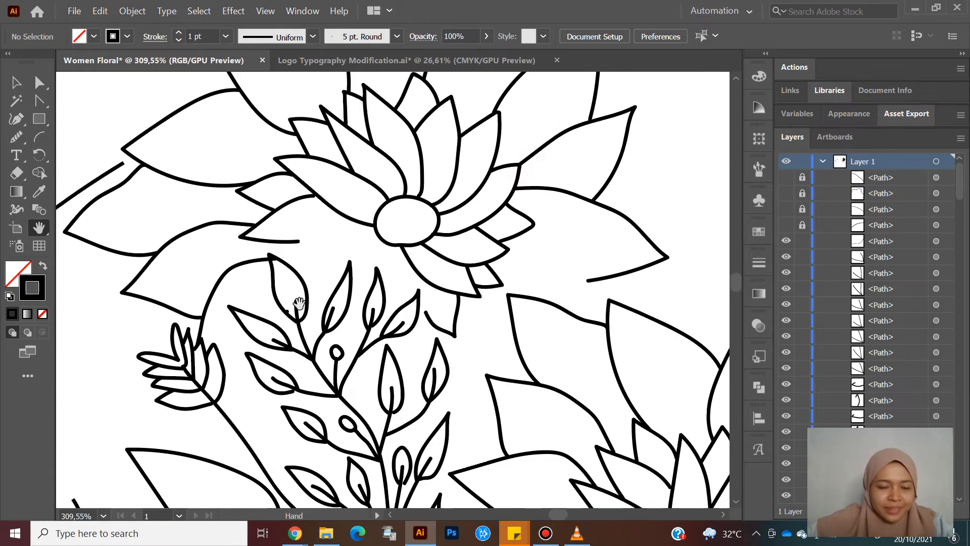
pyautogui.moveTo(230, 270); pyautogui.dragTo(304, 291)
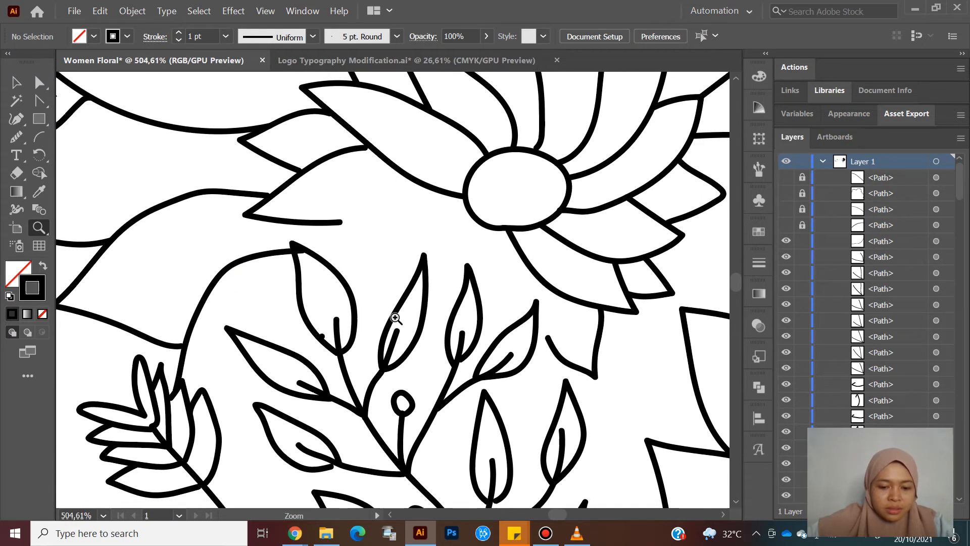
pyautogui.press('v')
pyautogui.click(238, 255)
pyautogui.press('Delete')
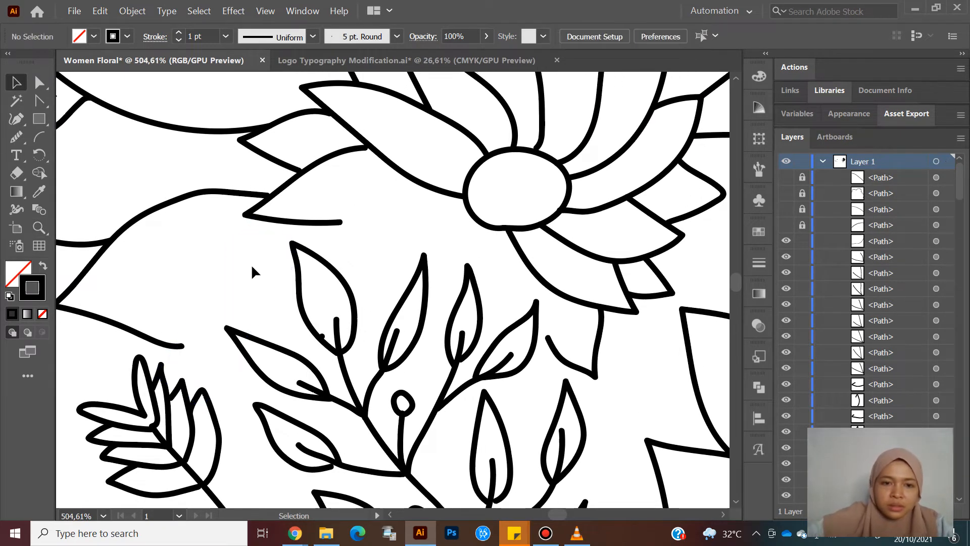
pyautogui.click(322, 334)
pyautogui.press('Delete')
pyautogui.scroll(2, 424, 379)
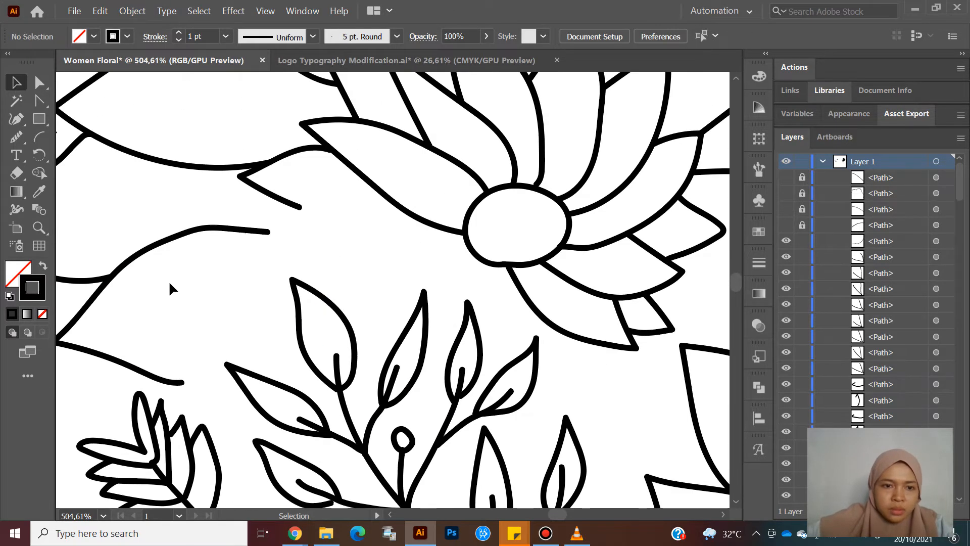
# Step: Redraw the petal on the top flower's lower left with the Paintbrush, running its lower edge to the flower centre
pyautogui.press('b')
pyautogui.scroll(1, 371, 180)
pyautogui.moveTo(371, 179); pyautogui.dragTo(284, 343)
pyautogui.hotkey('ctrl', 'z')
pyautogui.moveTo(391, 190); pyautogui.dragTo(489, 273)
pyautogui.hotkey('ctrl', 'z')
pyautogui.moveTo(373, 177)
pyautogui.mouseDown()
pyautogui.moveTo(304, 201)
pyautogui.moveTo(497, 264)
pyautogui.mouseUp()
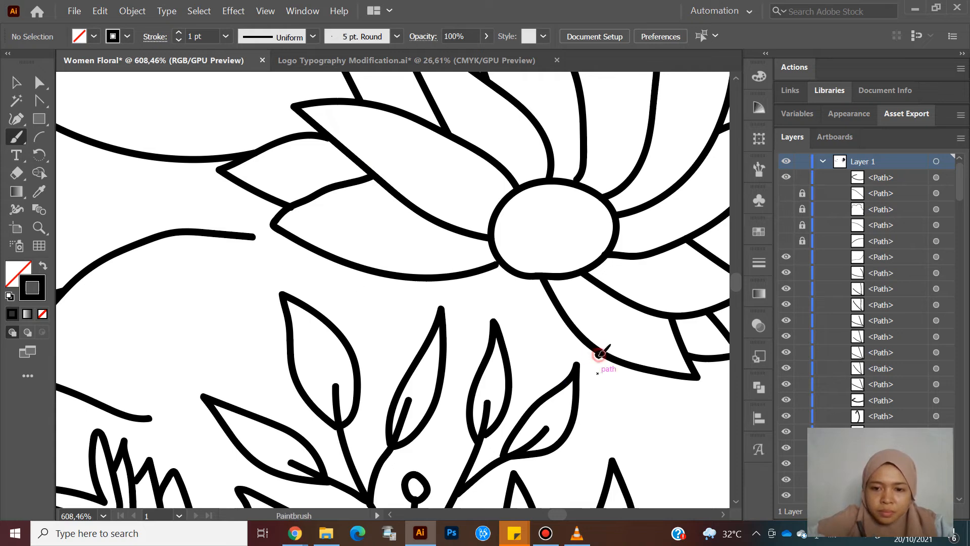
# Step: Extend the large right leaf's lower edge to the top flower's petals and curve it with the Anchor Point tool
pyautogui.scroll(5, 268, 195)
pyautogui.press('a')
pyautogui.click(327, 230)
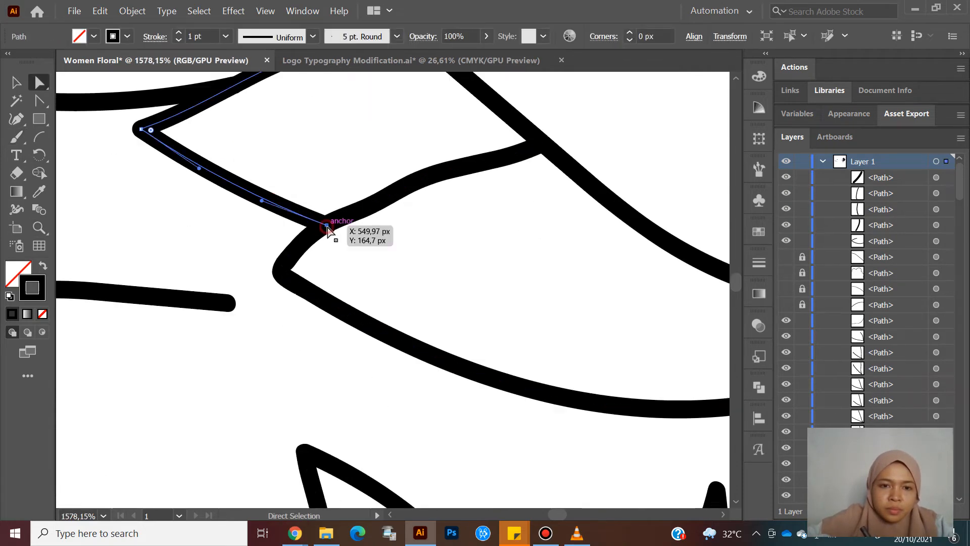
pyautogui.click(384, 283)
pyautogui.moveTo(445, 299); pyautogui.dragTo(354, 299)
pyautogui.moveTo(634, 356); pyautogui.dragTo(697, 356)
pyautogui.moveTo(428, 187); pyautogui.dragTo(460, 254)
pyautogui.moveTo(443, 257); pyautogui.dragTo(203, 233)
pyautogui.hotkey('shift', 'c')
pyautogui.moveTo(416, 223); pyautogui.dragTo(421, 262)
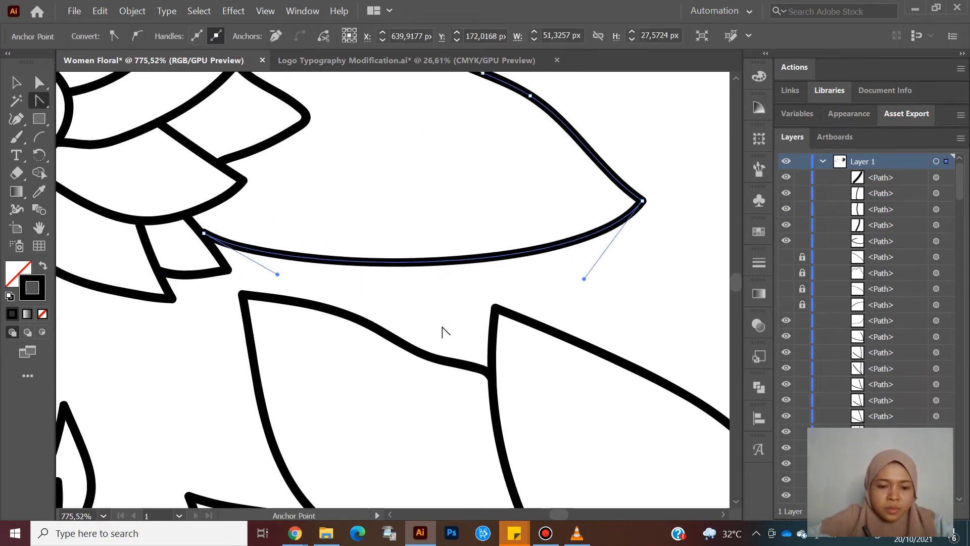
# Step: Extend the large left leaf's upper edge to the redrawn petal and its lower edge to the sprig leaf
pyautogui.moveTo(441, 341); pyautogui.dragTo(348, 341)
pyautogui.moveTo(152, 276); pyautogui.dragTo(217, 277)
pyautogui.press('a')
pyautogui.moveTo(267, 281); pyautogui.dragTo(302, 277)
pyautogui.hotkey('ctrl', 'z')
pyautogui.moveTo(162, 473); pyautogui.dragTo(230, 474)
pyautogui.click(217, 418)
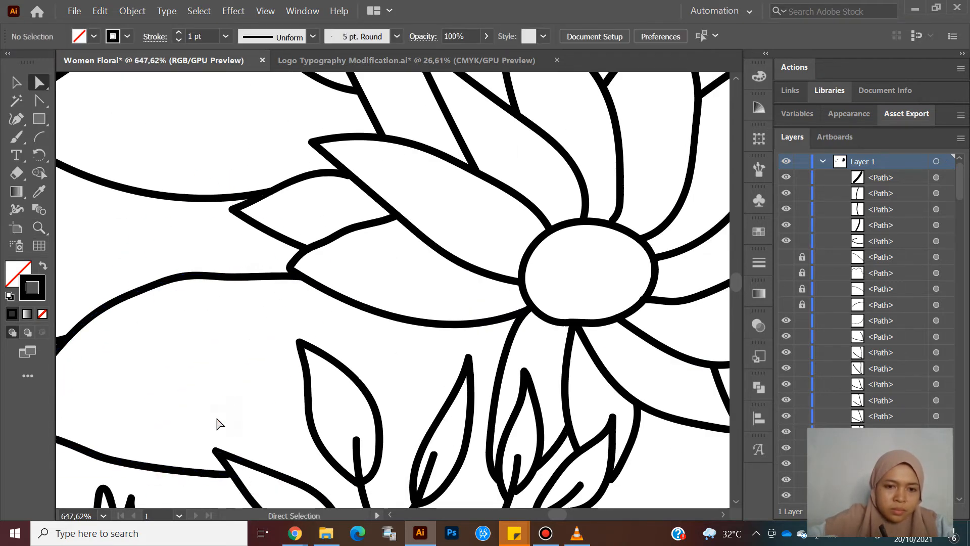
# Step: Paint leaf outlines in the gap between the sprig, the top flower and the right flower's leaves
pyautogui.scroll(-5, 218, 423)
pyautogui.scroll(3, 303, 228)
pyautogui.press('b')
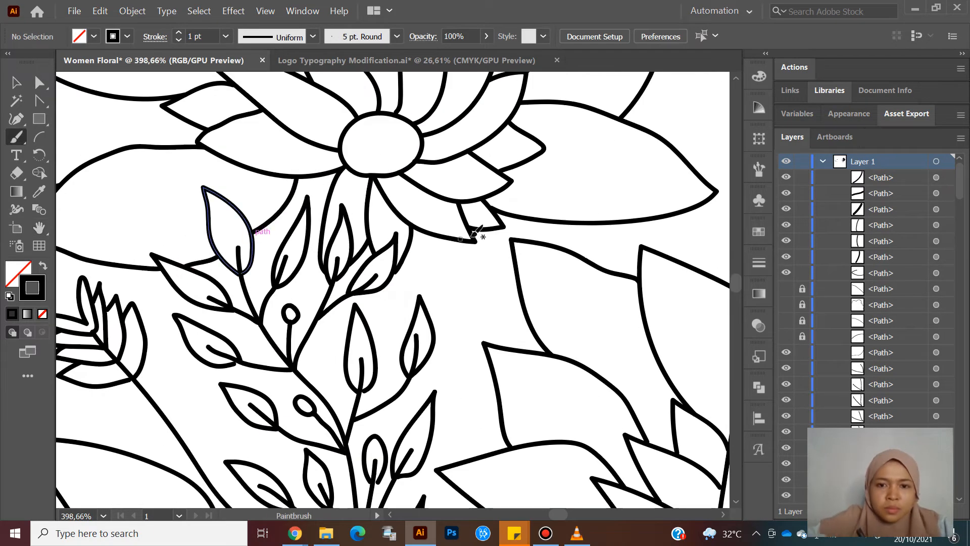
pyautogui.moveTo(602, 225); pyautogui.dragTo(623, 274)
pyautogui.moveTo(523, 307); pyautogui.dragTo(450, 241)
pyautogui.moveTo(485, 286); pyautogui.dragTo(510, 347)
pyautogui.moveTo(498, 403); pyautogui.dragTo(431, 354)
pyautogui.moveTo(412, 323); pyautogui.dragTo(404, 258)
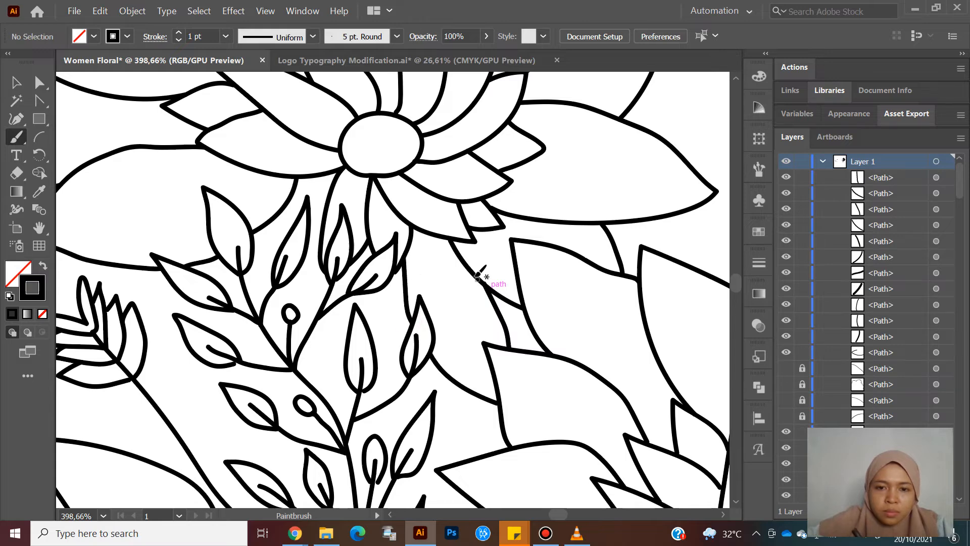
pyautogui.moveTo(521, 280); pyautogui.dragTo(602, 279)
# Step: Adjust the large left leaf's end at the sprig and paint a curved edge behind the sprig's upper leaves
pyautogui.press('a')
pyautogui.moveTo(169, 216); pyautogui.dragTo(171, 211)
pyautogui.click(190, 227)
pyautogui.press('z')
pyautogui.moveTo(382, 289)
pyautogui.mouseDown()
pyautogui.moveTo(283, 289)
pyautogui.moveTo(343, 303)
pyautogui.mouseUp()
pyautogui.press('b')
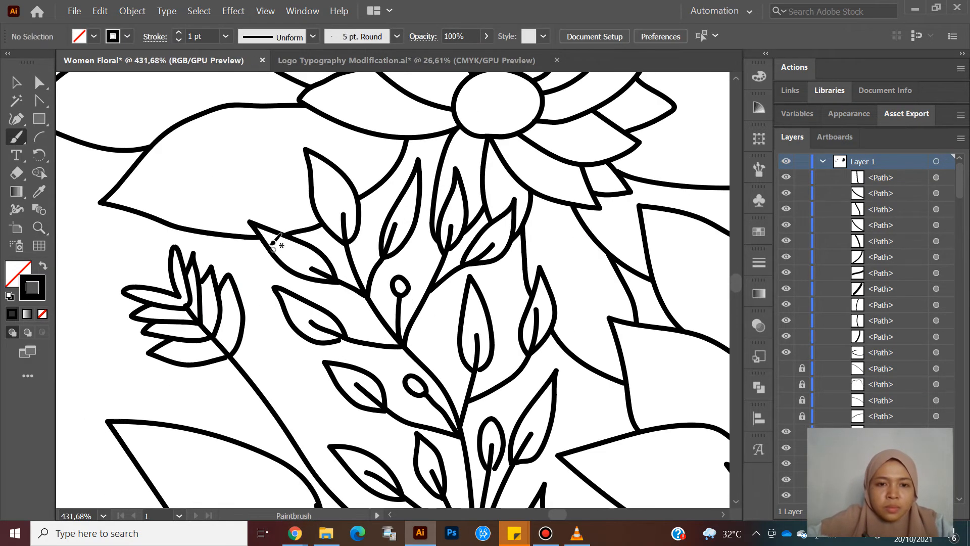
pyautogui.moveTo(441, 239); pyautogui.dragTo(377, 267)
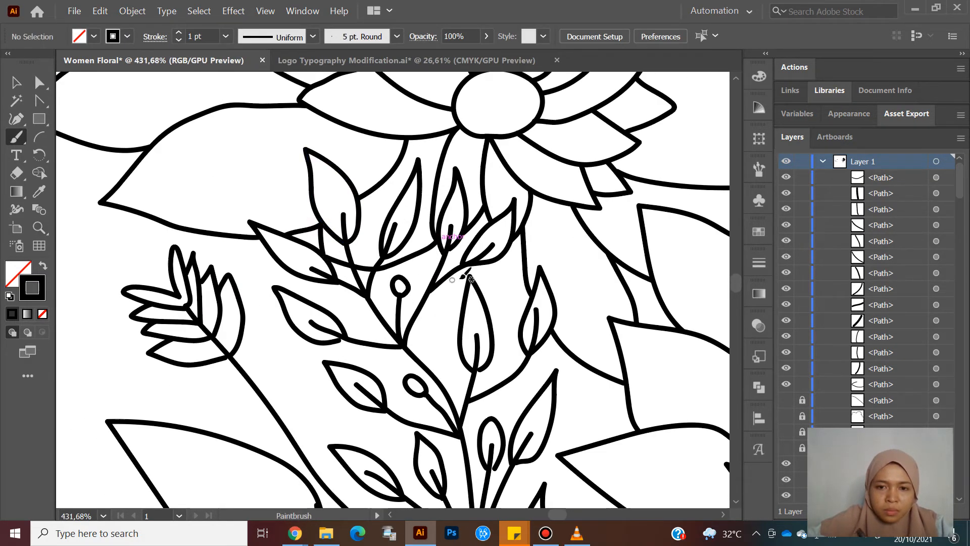
# Step: Paint the remaining leaf edges in the gaps around the sprig below the top flower
pyautogui.moveTo(501, 320); pyautogui.dragTo(493, 322)
pyautogui.moveTo(457, 330); pyautogui.dragTo(417, 323)
pyautogui.moveTo(415, 313); pyautogui.dragTo(422, 258)
pyautogui.press('z')
pyautogui.moveTo(303, 276); pyautogui.dragTo(364, 277)
pyautogui.moveTo(495, 333); pyautogui.dragTo(404, 331)
pyautogui.moveTo(506, 328)
pyautogui.mouseDown()
pyautogui.moveTo(586, 328)
pyautogui.moveTo(567, 324)
pyautogui.mouseUp()
pyautogui.press('v')
pyautogui.press('z')
pyautogui.moveTo(447, 402); pyautogui.dragTo(629, 403)
pyautogui.press('h')
pyautogui.moveTo(506, 354); pyautogui.dragTo(455, 277)
# Step: Duplicate the complete leafy sprig and place the rotated copy to the right of the top flower
pyautogui.press('v')
pyautogui.moveTo(442, 437); pyautogui.dragTo(247, 243)
pyautogui.moveTo(488, 423); pyautogui.dragTo(246, 218)
pyautogui.moveTo(205, 360); pyautogui.dragTo(261, 386)
pyautogui.keyDown('shift'); pyautogui.click(377, 227); pyautogui.keyUp('shift')
pyautogui.moveTo(472, 221); pyautogui.dragTo(459, 248)
pyautogui.keyDown('shift'); pyautogui.click(476, 264); pyautogui.keyUp('shift')
pyautogui.press('z')
pyautogui.moveTo(424, 379); pyautogui.dragTo(400, 302)
pyautogui.press('v')
pyautogui.moveTo(436, 332); pyautogui.dragTo(345, 219)
pyautogui.moveTo(395, 289); pyautogui.dragTo(500, 158)
pyautogui.moveTo(537, 116); pyautogui.dragTo(557, 143)
pyautogui.click(497, 329)
# Step: Reflect the copied sprig and position it between the top flower and the right flower's outer petals
pyautogui.moveTo(501, 158); pyautogui.dragTo(524, 219)
pyautogui.hotkey('ctrl', 'z')
pyautogui.rightClick(502, 154)
pyautogui.moveTo(556, 290)
pyautogui.click(661, 327)
pyautogui.click(834, 332)
pyautogui.moveTo(531, 157); pyautogui.dragTo(524, 143)
pyautogui.click(562, 170)
pyautogui.scroll(5, 564, 174)
pyautogui.click(334, 316)
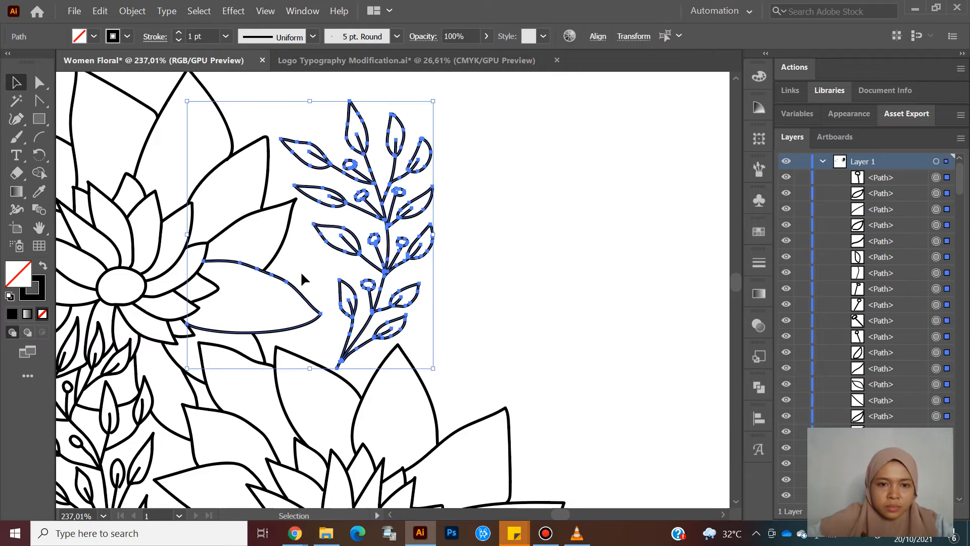
pyautogui.click(354, 368)
# Step: Duplicate a leafy sprig without the neighbouring petals and place the rotated copy beside the overlapping hair leaves below the right flower
pyautogui.press('z')
pyautogui.moveTo(356, 368); pyautogui.dragTo(405, 394)
pyautogui.moveTo(477, 377); pyautogui.dragTo(303, 263)
pyautogui.moveTo(498, 339); pyautogui.dragTo(582, 349)
pyautogui.moveTo(559, 338); pyautogui.dragTo(433, 303)
pyautogui.moveTo(349, 101); pyautogui.dragTo(396, 114)
pyautogui.press('h')
pyautogui.moveTo(428, 127); pyautogui.dragTo(440, 305)
pyautogui.press('v')
pyautogui.moveTo(489, 167); pyautogui.dragTo(273, 383)
pyautogui.keyDown('shift'); pyautogui.click(320, 370); pyautogui.keyUp('shift')
pyautogui.keyDown('shift'); pyautogui.click(304, 287); pyautogui.keyUp('shift')
pyautogui.keyDown('shift'); pyautogui.click(282, 392); pyautogui.keyUp('shift')
pyautogui.press('z')
pyautogui.moveTo(453, 404); pyautogui.dragTo(349, 364)
pyautogui.press('h')
pyautogui.moveTo(403, 264); pyautogui.dragTo(372, 94)
pyautogui.press('v')
pyautogui.moveTo(411, 216); pyautogui.dragTo(446, 322)
pyautogui.moveTo(473, 310); pyautogui.dragTo(450, 346)
# Step: Reflect the lower-right sprig copy, then move and rotate it so its stem hangs from the overlapping hair leaves
pyautogui.rightClick(437, 328)
pyautogui.click(601, 295)
pyautogui.click(834, 333)
pyautogui.moveTo(428, 311); pyautogui.dragTo(433, 350)
pyautogui.moveTo(436, 311); pyautogui.dragTo(470, 321)
pyautogui.click(467, 303)
pyautogui.press('z')
pyautogui.press('h')
pyautogui.moveTo(461, 244); pyautogui.dragTo(407, 253)
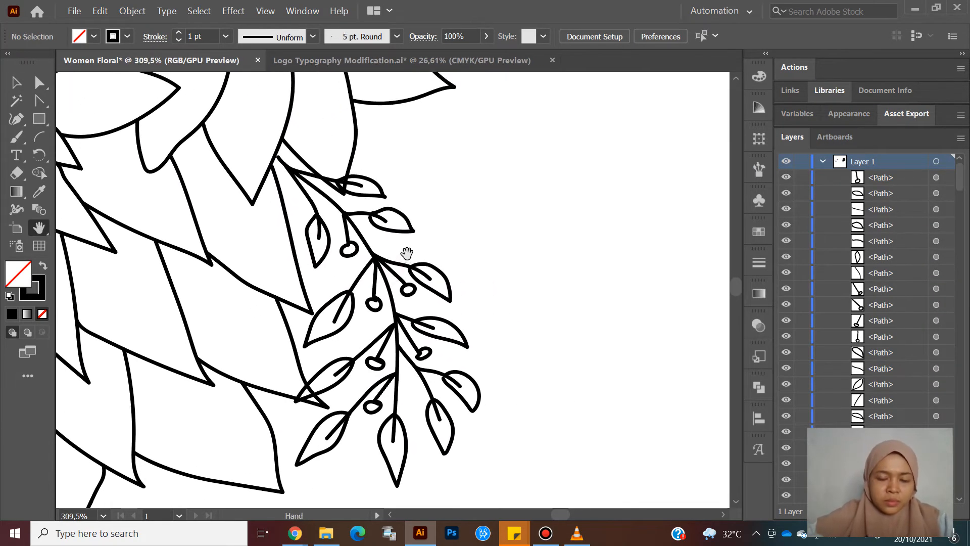
# Step: Adjust the anchor points at the lower-right sprig's upper stem so its lines join the leaf edges cleanly
pyautogui.press('a')
pyautogui.keyDown('alt'); pyautogui.scroll(3, 277, 187); pyautogui.keyUp('alt')
pyautogui.moveTo(268, 177); pyautogui.dragTo(263, 175)
pyautogui.moveTo(292, 137); pyautogui.dragTo(285, 132)
pyautogui.moveTo(318, 167); pyautogui.dragTo(323, 169)
pyautogui.click(330, 154)
# Step: Paint the back neck line up to the hair over the temporarily shown reference image
pyautogui.press('z')
pyautogui.moveTo(458, 354)
pyautogui.mouseDown()
pyautogui.moveTo(376, 349)
pyautogui.moveTo(445, 407)
pyautogui.mouseUp()
pyautogui.moveTo(960, 178); pyautogui.dragTo(960, 480)
pyautogui.click(786, 480)
pyautogui.moveTo(469, 295); pyautogui.dragTo(500, 303)
pyautogui.press('b')
pyautogui.moveTo(578, 421)
pyautogui.mouseDown()
pyautogui.moveTo(466, 257)
pyautogui.moveTo(529, 213)
pyautogui.mouseUp()
pyautogui.moveTo(959, 475); pyautogui.dragTo(959, 488)
pyautogui.click(786, 480)
pyautogui.press('z')
pyautogui.moveTo(667, 427); pyautogui.dragTo(638, 426)
pyautogui.moveTo(546, 374); pyautogui.dragTo(601, 376)
# Step: Adjust the end points of the neck and jaw lines with Direct Selection
pyautogui.moveTo(149, 378); pyautogui.dragTo(188, 389)
pyautogui.press('a')
pyautogui.moveTo(149, 380); pyautogui.dragTo(299, 371)
pyautogui.click(268, 396)
pyautogui.click(294, 372)
pyautogui.click(296, 380)
pyautogui.press('z')
pyautogui.moveTo(532, 251); pyautogui.dragTo(569, 252)
pyautogui.press('a')
pyautogui.press('z')
pyautogui.moveTo(602, 351); pyautogui.dragTo(535, 351)
pyautogui.press('v')
pyautogui.moveTo(345, 210); pyautogui.dragTo(554, 416)
pyautogui.click(596, 283)
# Step: Unlock the hidden leftover paths in Layer 1 and delete all four of them
pyautogui.moveTo(959, 480); pyautogui.dragTo(960, 261)
pyautogui.click(803, 302)
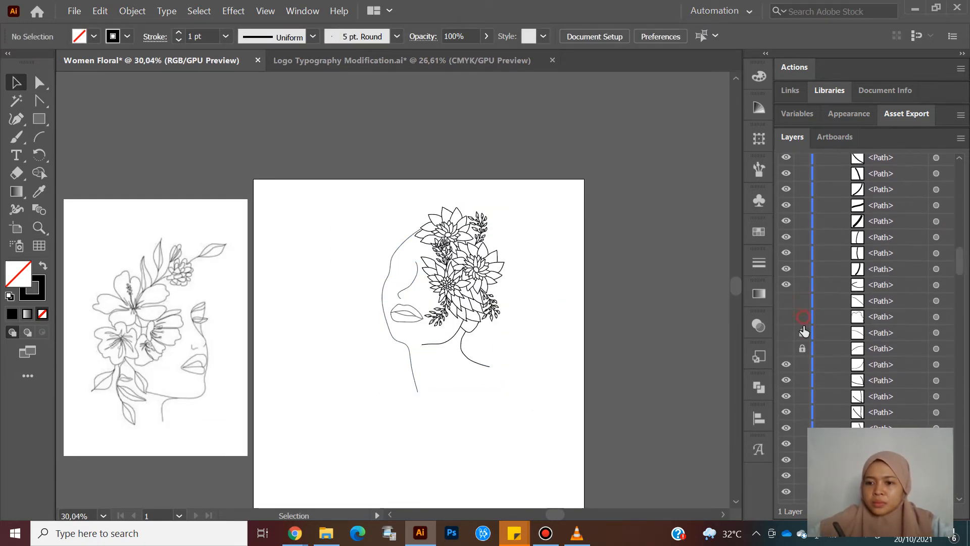
pyautogui.click(947, 301)
pyautogui.keyDown('shift'); pyautogui.click(946, 317); pyautogui.keyUp('shift')
pyautogui.keyDown('shift'); pyautogui.click(946, 333); pyautogui.keyUp('shift')
pyautogui.keyDown('shift'); pyautogui.click(947, 348); pyautogui.keyUp('shift')
pyautogui.press('Delete')
pyautogui.press('z')
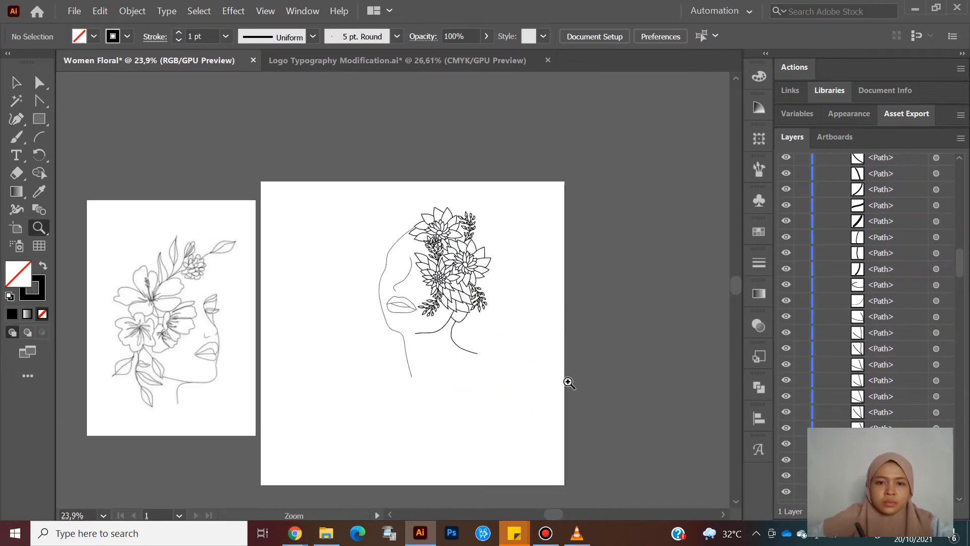
# Step: Enlarge the whole face and flower drawing so it fills most of the artboard's height
pyautogui.press('v')
pyautogui.moveTo(485, 302); pyautogui.dragTo(458, 346)
pyautogui.scroll(1, 457, 342)
pyautogui.click(529, 372)
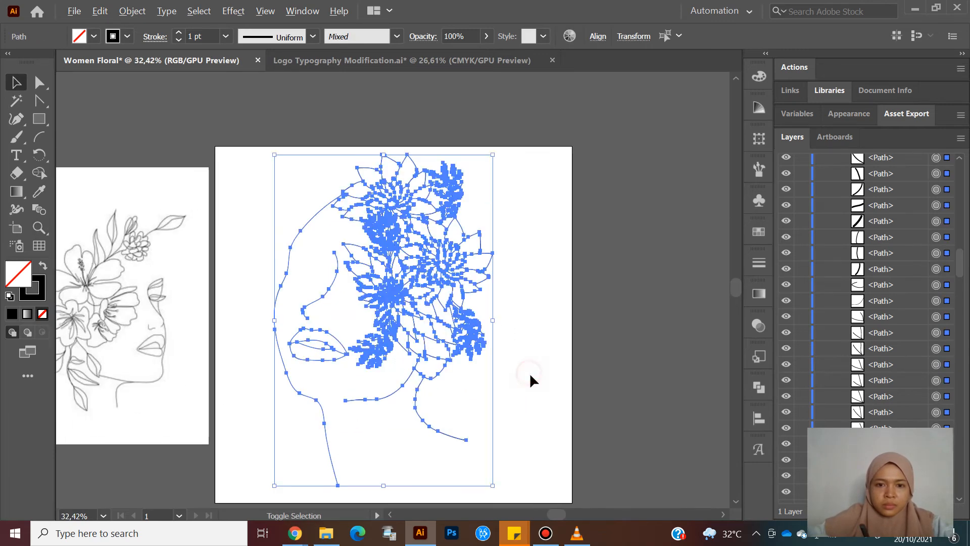
pyautogui.press('z')
pyautogui.moveTo(562, 431); pyautogui.dragTo(500, 407)
pyautogui.moveTo(501, 408); pyautogui.dragTo(582, 440)
pyautogui.press('h')
pyautogui.moveTo(557, 406); pyautogui.dragTo(450, 334)
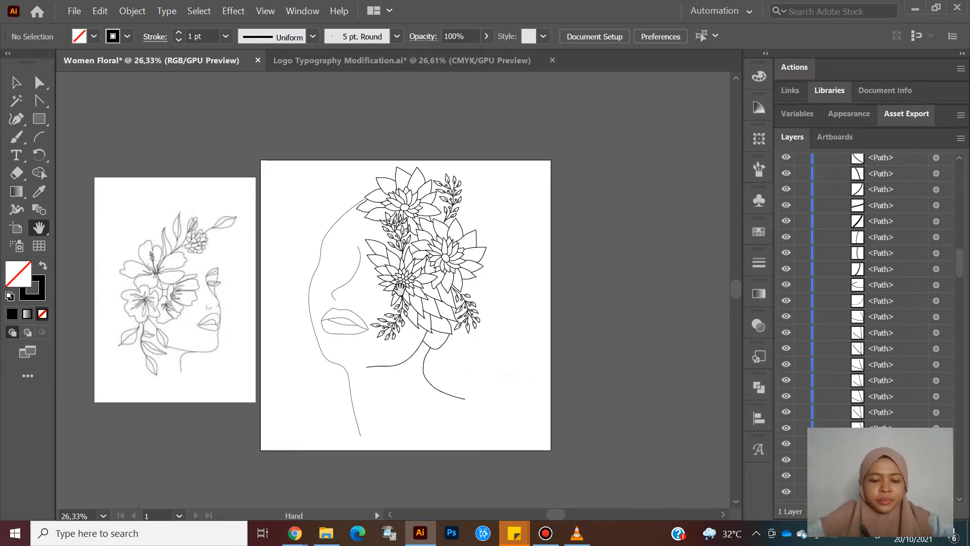
pyautogui.moveTo(431, 355); pyautogui.dragTo(414, 334)
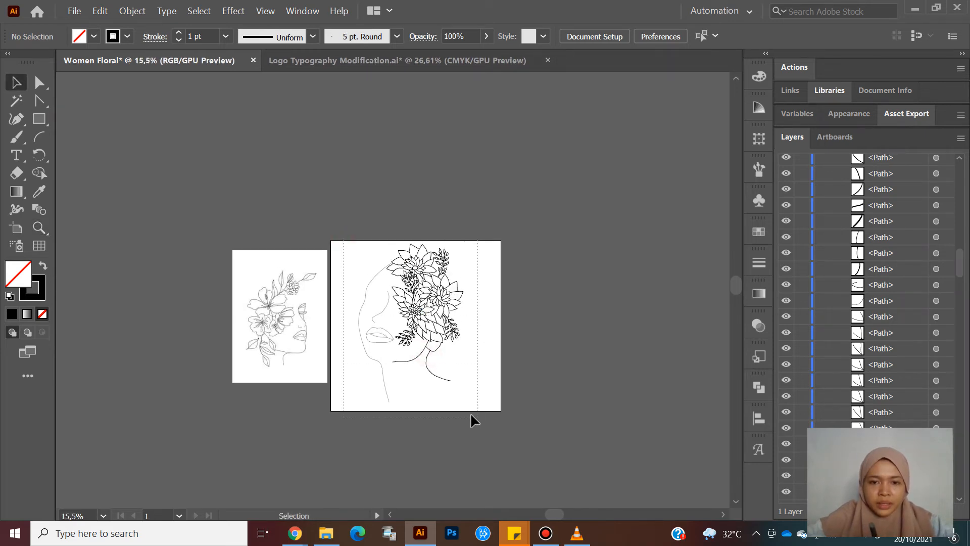
# Step: Duplicate the whole drawing as a backup copy outside the artboard on its right side
pyautogui.click(441, 307)
pyautogui.keyDown('alt'); pyautogui.moveTo(419, 306); pyautogui.dragTo(575, 284); pyautogui.keyUp('alt')
pyautogui.click(645, 344)
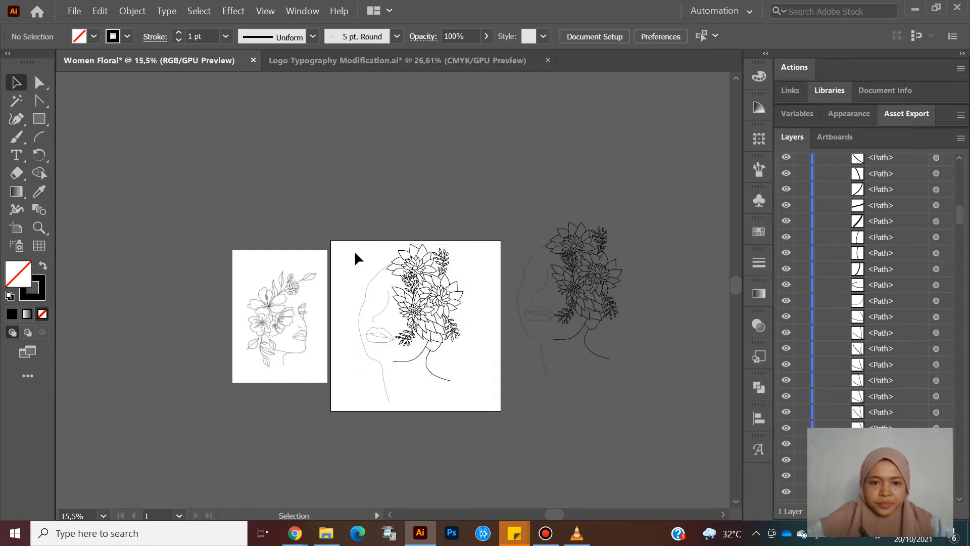
# Step: Try a 2 pt stroke weight on the face outline, nose line and lips
pyautogui.moveTo(489, 330); pyautogui.dragTo(386, 381)
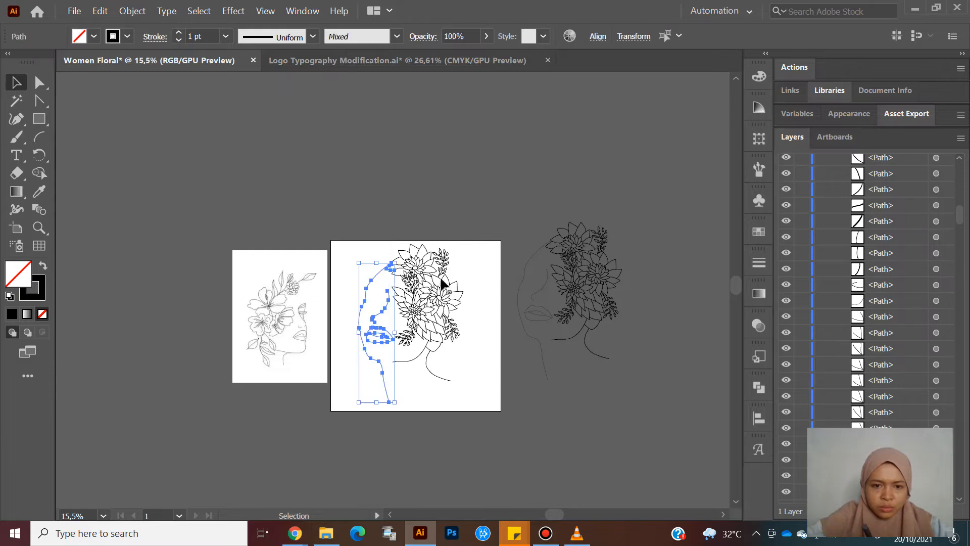
pyautogui.press('z')
pyautogui.moveTo(369, 288); pyautogui.dragTo(485, 345)
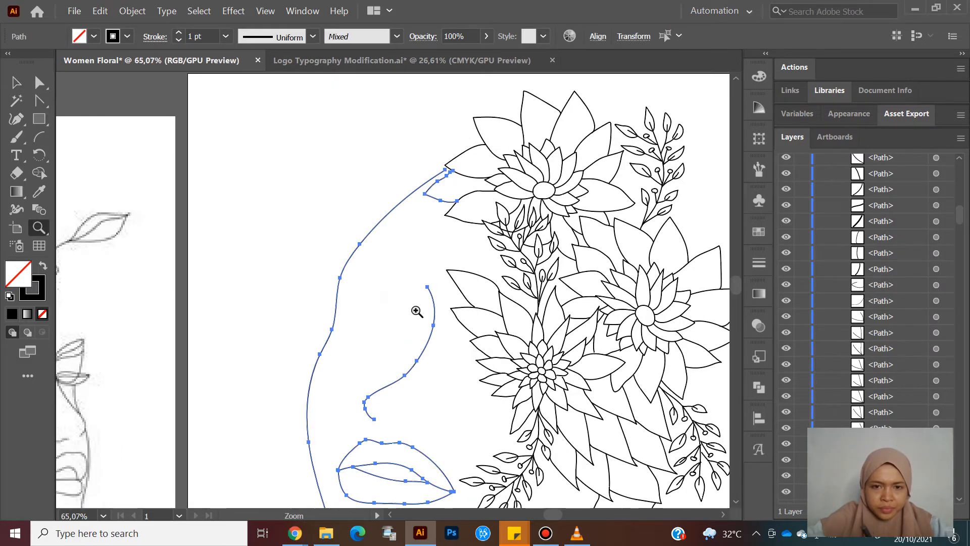
pyautogui.click(225, 36)
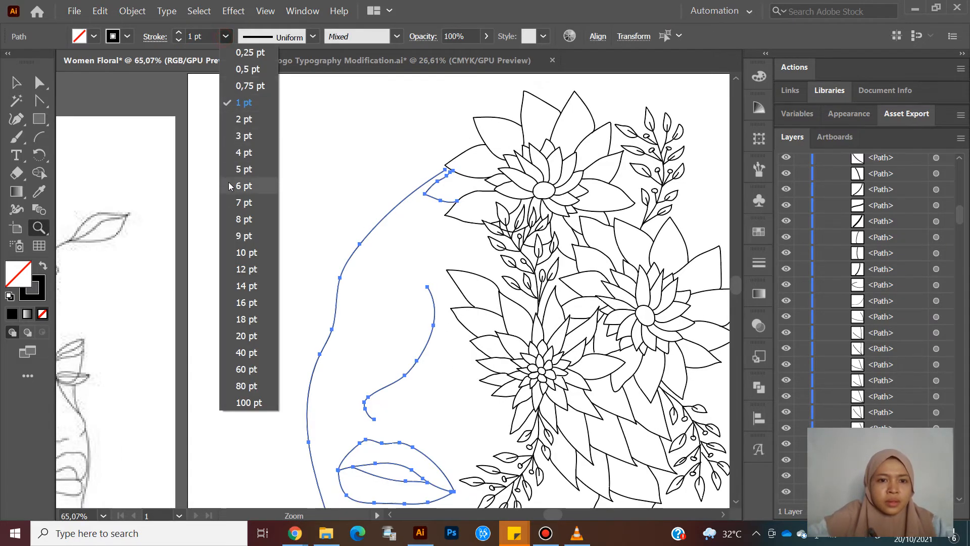
pyautogui.click(256, 120)
pyautogui.click(313, 157)
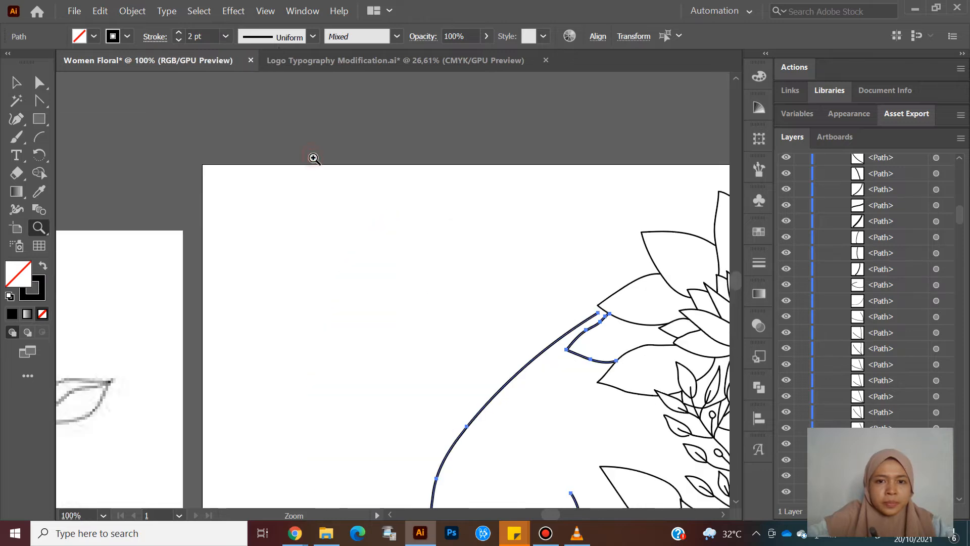
pyautogui.press('v')
pyautogui.click(473, 273)
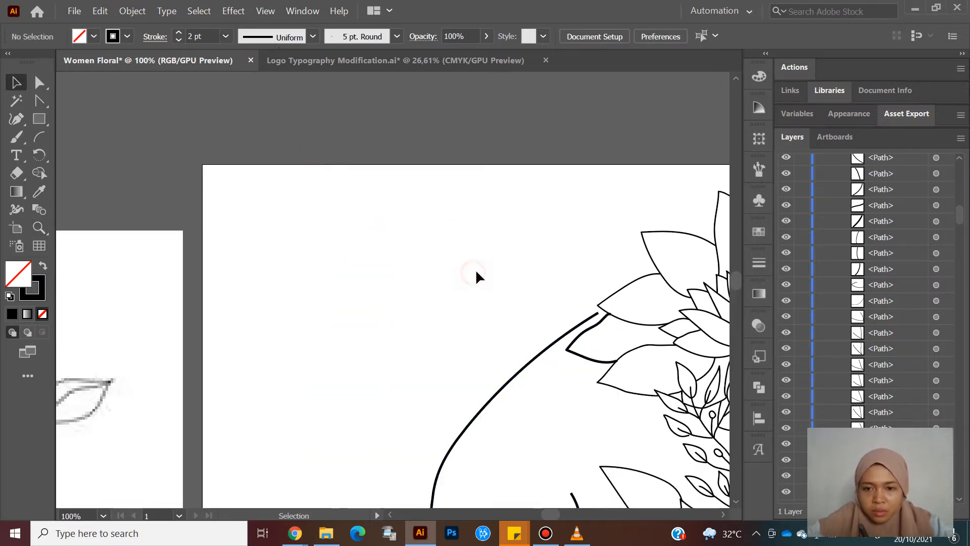
pyautogui.hotkey('ctrl', 'z')
pyautogui.hotkey('ctrl', 'z')
pyautogui.click(483, 265)
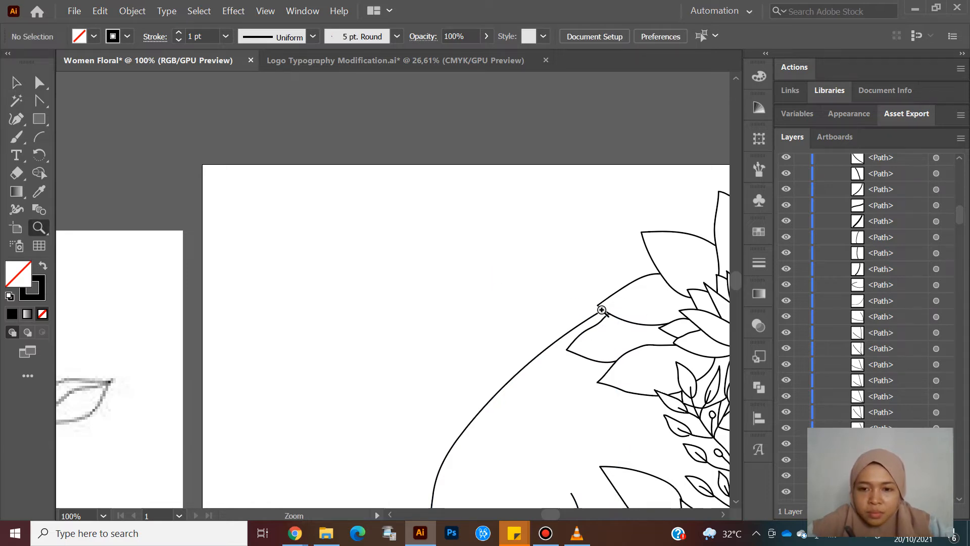
# Step: Move the forehead line's upper end point onto the edge of the top flower's petal
pyautogui.click(612, 313)
pyautogui.press('a')
pyautogui.click(618, 318)
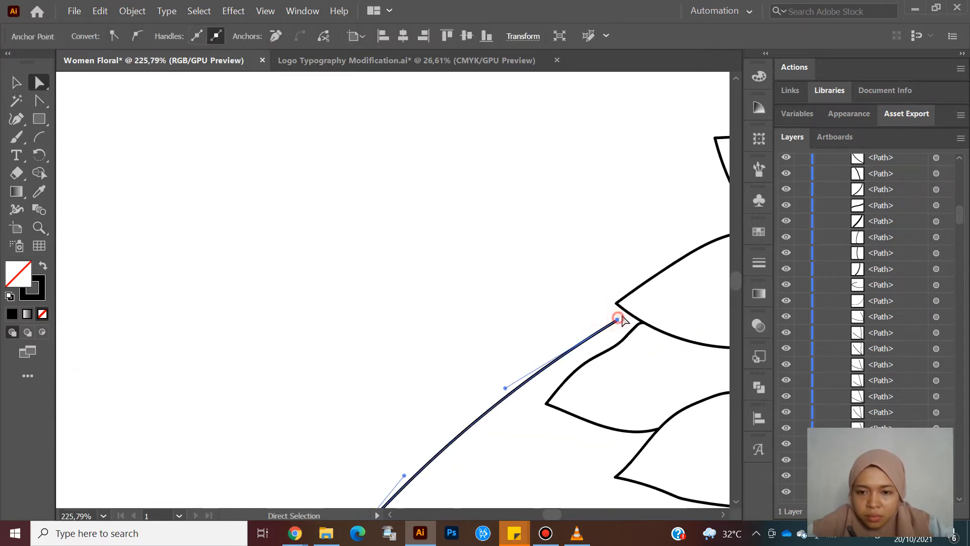
pyautogui.moveTo(624, 316); pyautogui.dragTo(627, 311)
pyautogui.click(583, 305)
pyautogui.moveTo(652, 374); pyautogui.dragTo(546, 318)
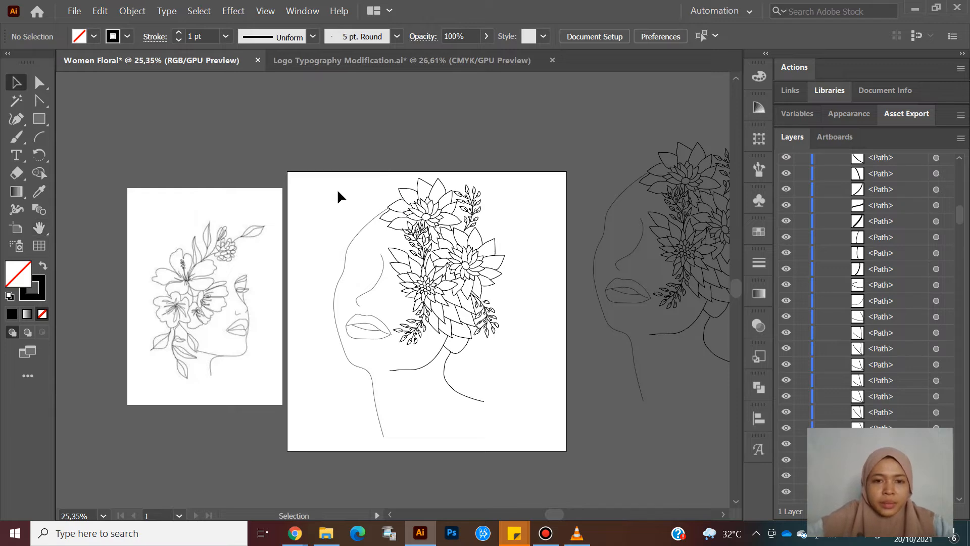
# Step: Expand the appearance of all the brush strokes in the artboard's drawing
pyautogui.moveTo(518, 359); pyautogui.dragTo(512, 449)
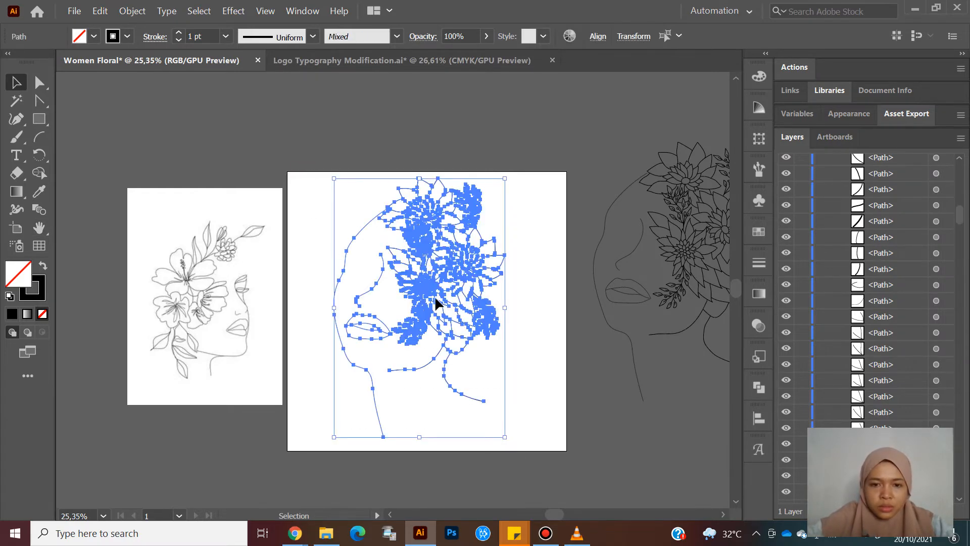
pyautogui.click(130, 10)
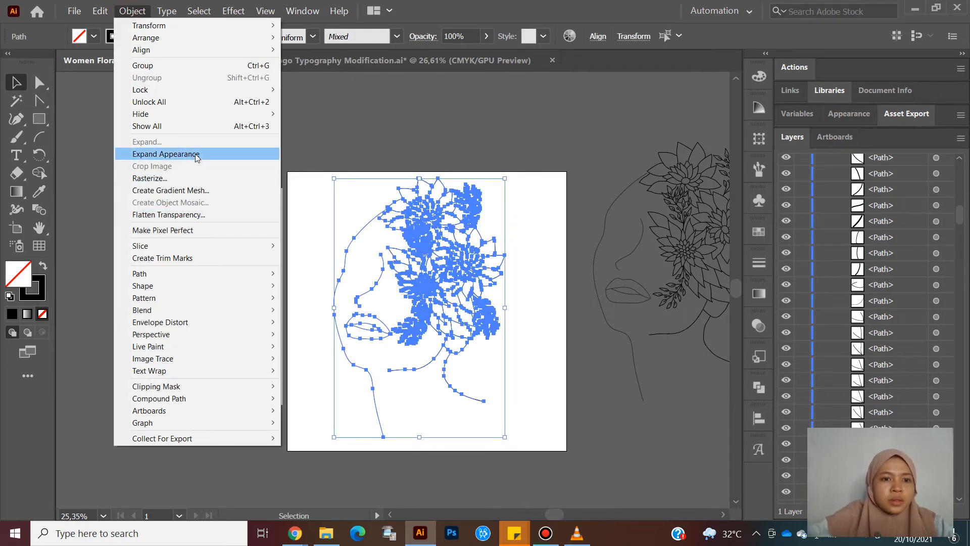
pyautogui.click(167, 152)
pyautogui.click(529, 336)
# Step: Scale the whole drawing down slightly and proportionally around its centre on the artboard
pyautogui.moveTo(552, 437); pyautogui.dragTo(305, 204)
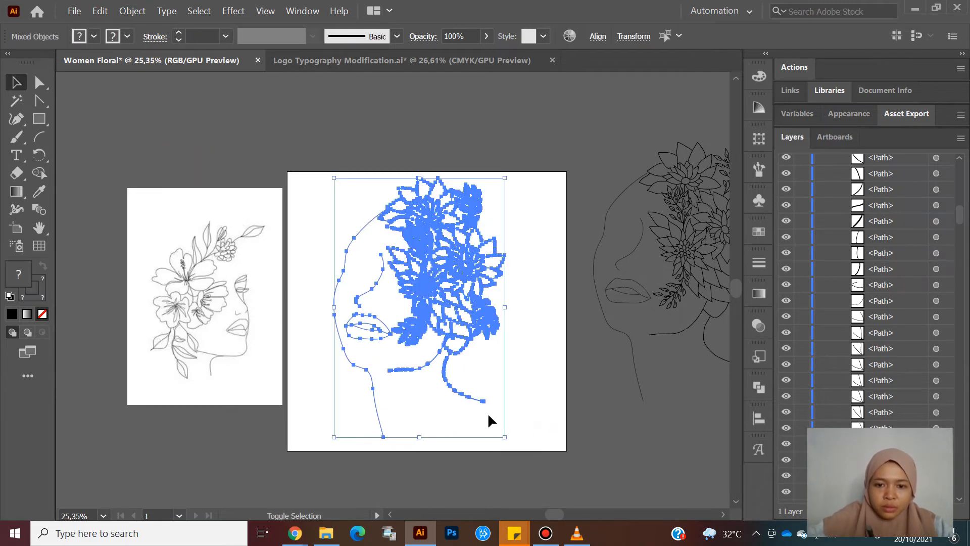
pyautogui.moveTo(505, 438); pyautogui.dragTo(451, 354)
pyautogui.click(494, 375)
pyautogui.moveTo(349, 245); pyautogui.dragTo(495, 430)
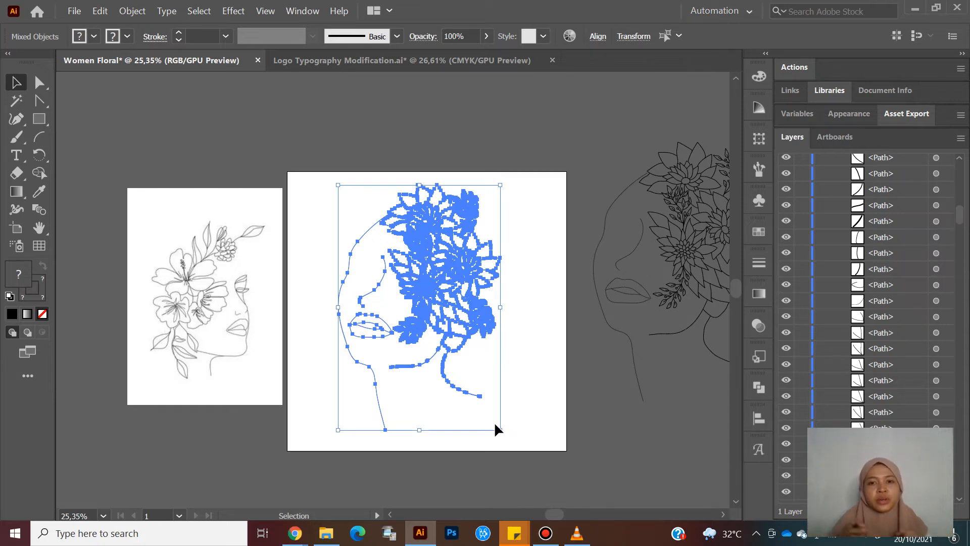
pyautogui.click(526, 355)
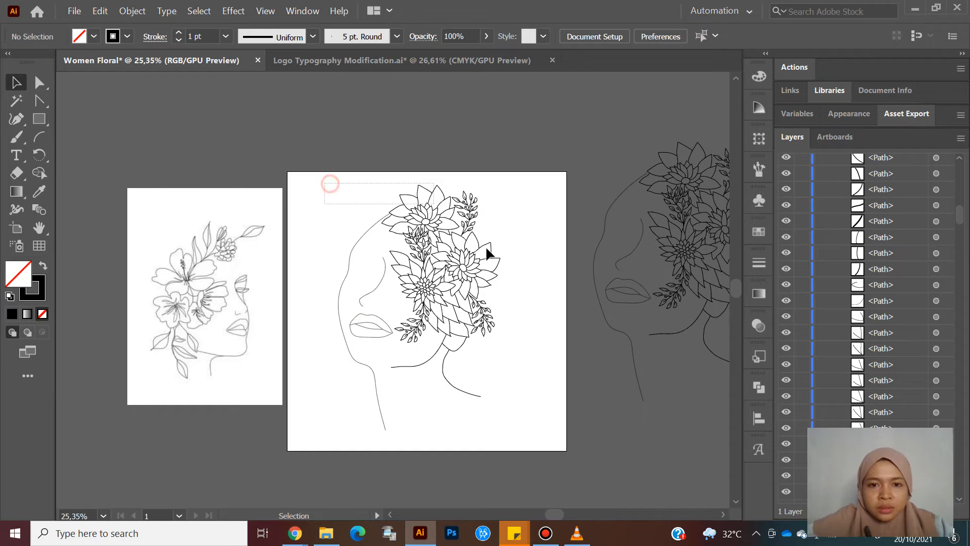
pyautogui.moveTo(528, 419); pyautogui.dragTo(504, 399)
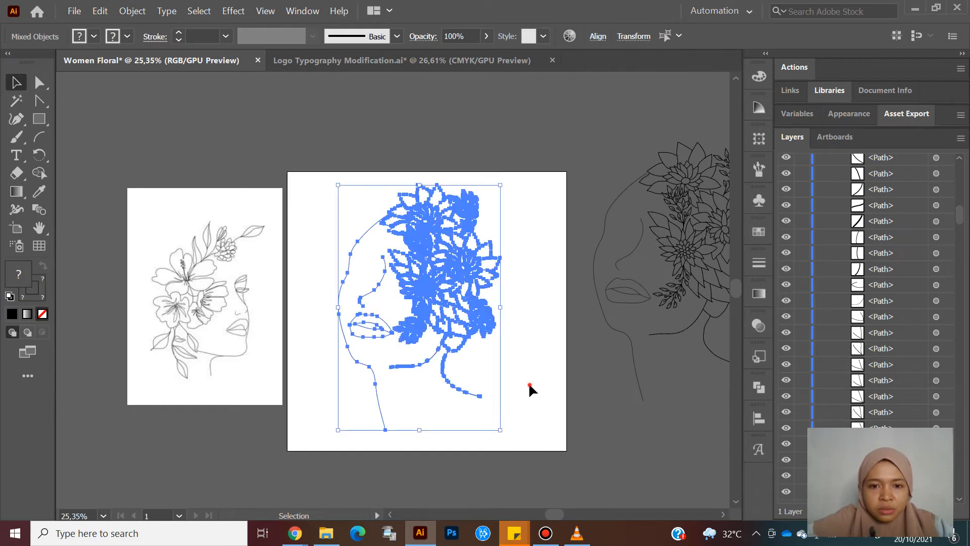
pyautogui.click(498, 371)
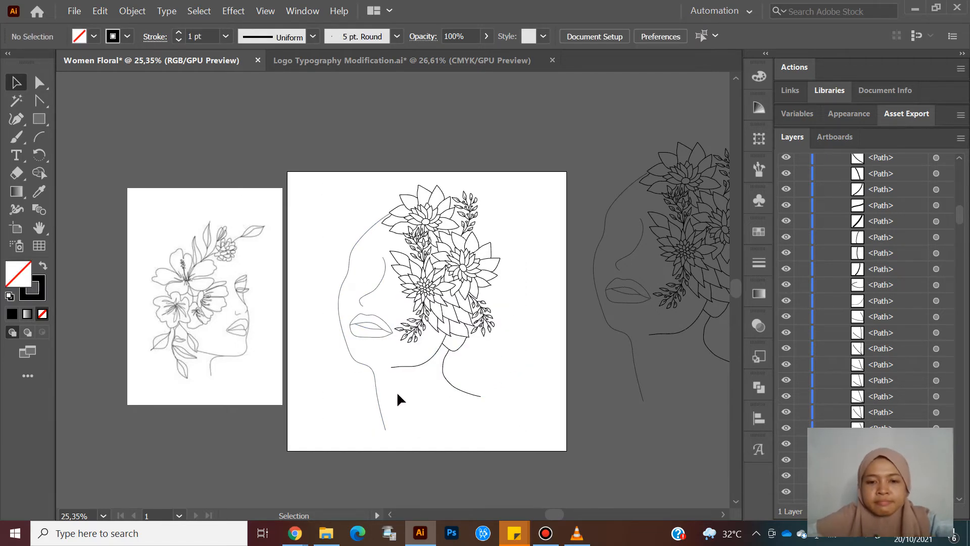
# Step: Draw a circle with a dusty pink bf9999 fill and no stroke, and place it above the artboard's upper-left corner
pyautogui.moveTo(319, 359); pyautogui.dragTo(417, 457)
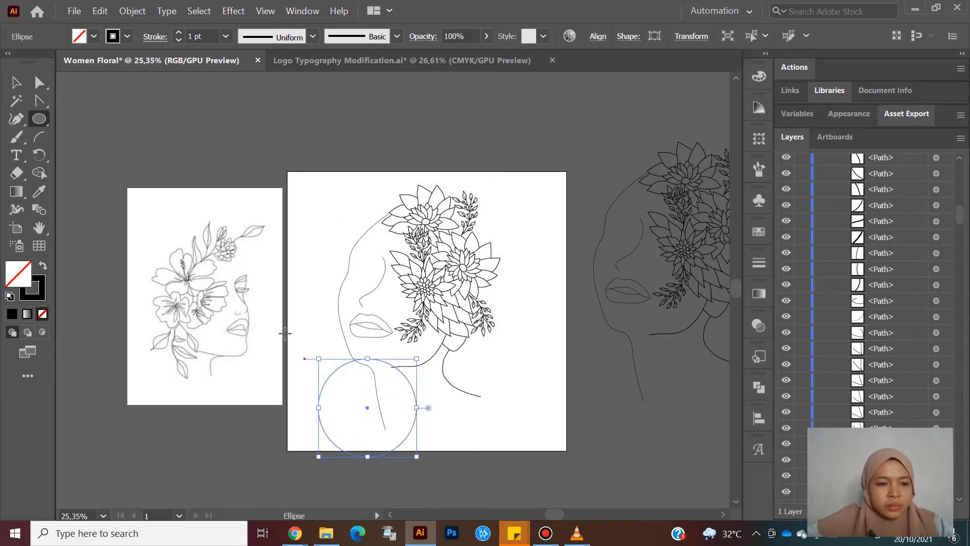
pyautogui.click(43, 266)
pyautogui.doubleClick(25, 277)
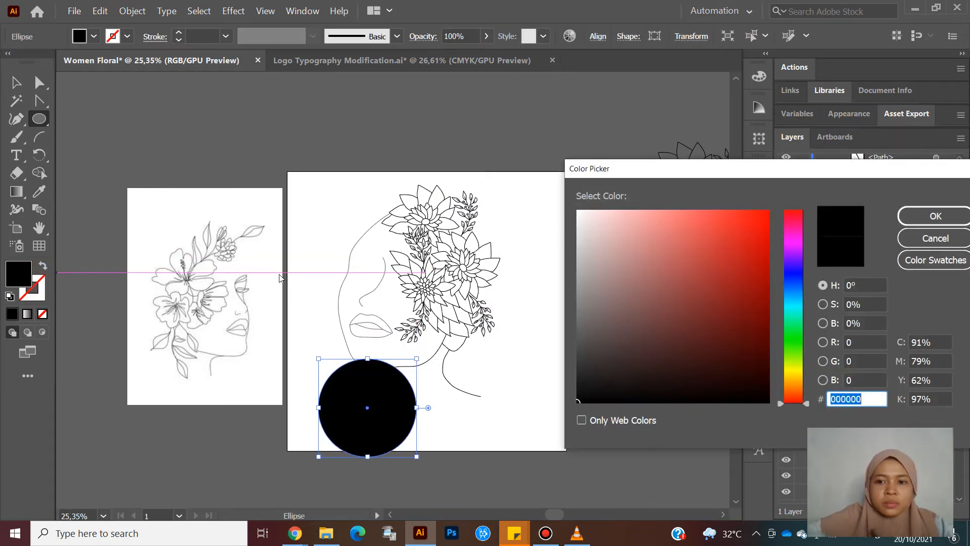
pyautogui.moveTo(615, 310)
pyautogui.mouseDown()
pyautogui.moveTo(650, 348)
pyautogui.moveTo(673, 287)
pyautogui.moveTo(667, 265)
pyautogui.moveTo(630, 225)
pyautogui.moveTo(616, 255)
pyautogui.mouseUp()
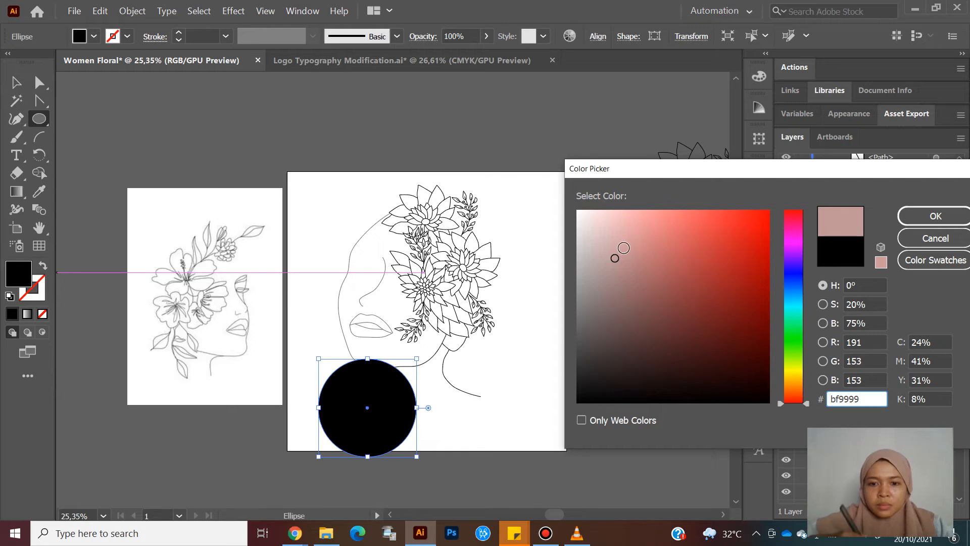
pyautogui.click(907, 218)
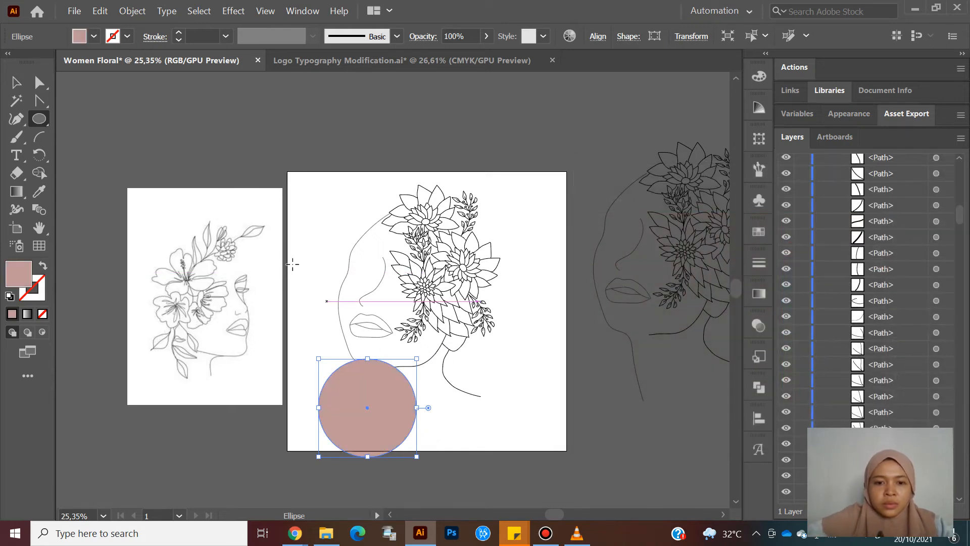
pyautogui.click(17, 85)
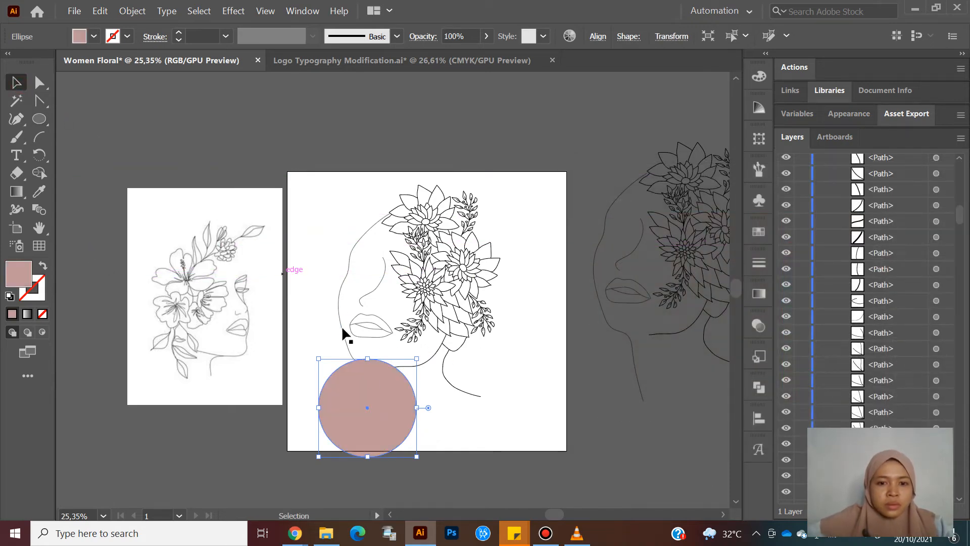
pyautogui.moveTo(366, 404); pyautogui.dragTo(356, 181)
pyautogui.click(424, 412)
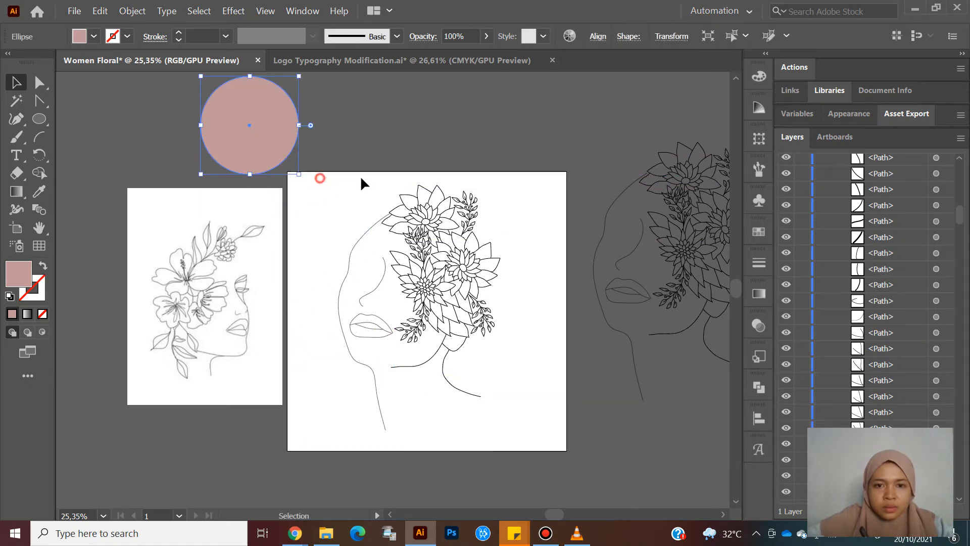
# Step: Group all the paths of the drawing on the artboard
pyautogui.moveTo(511, 434); pyautogui.dragTo(507, 427)
pyautogui.hotkey('ctrl', 'g')
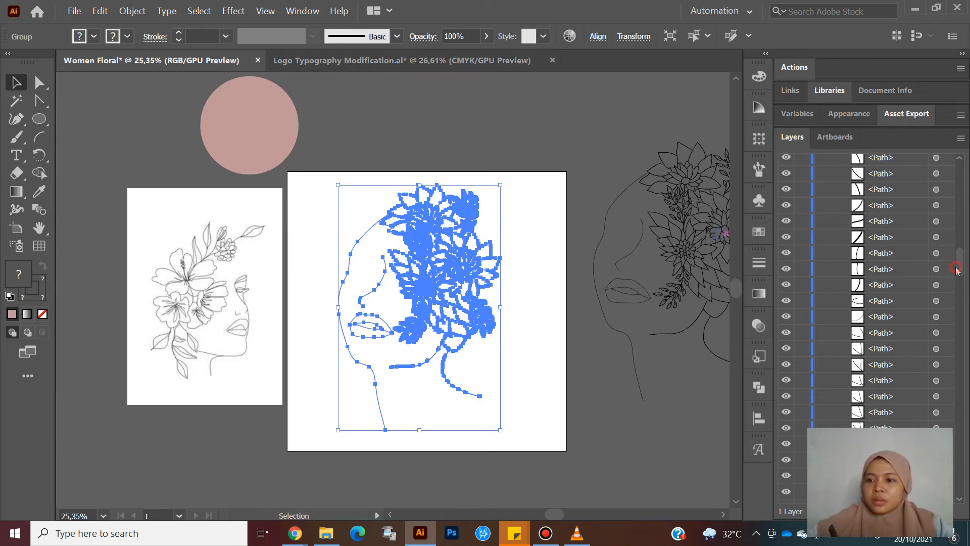
pyautogui.moveTo(957, 269); pyautogui.dragTo(957, 298)
pyautogui.scroll(10, 962, 271)
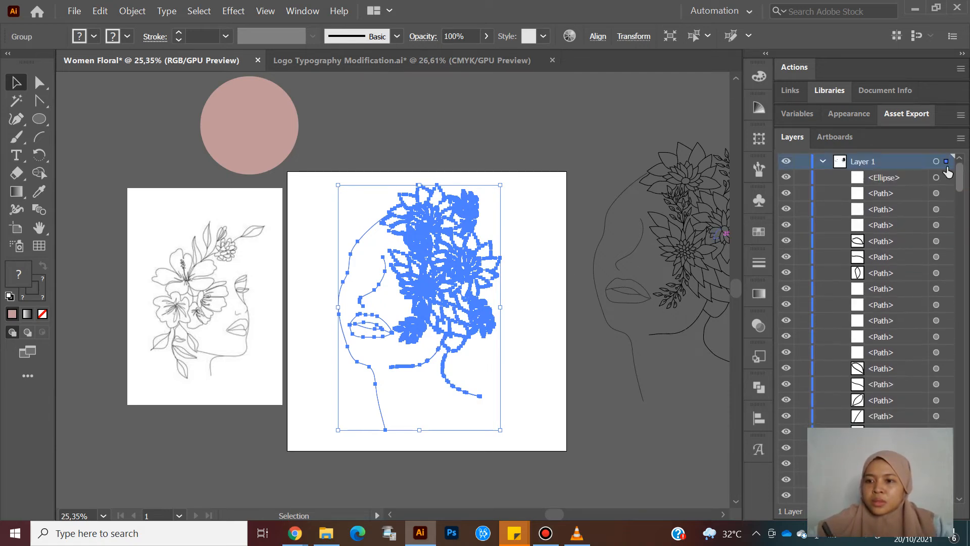
# Step: Group all the paths of the spare drawing copy that sits beside the artboard
pyautogui.moveTo(962, 189); pyautogui.dragTo(962, 230)
pyautogui.press('z')
pyautogui.keyDown('alt'); pyautogui.click(616, 369); pyautogui.keyUp('alt')
pyautogui.moveTo(515, 323); pyautogui.dragTo(485, 313)
pyautogui.moveTo(581, 356); pyautogui.dragTo(604, 336)
pyautogui.press('space')
pyautogui.moveTo(608, 324); pyautogui.dragTo(485, 293)
pyautogui.moveTo(555, 322); pyautogui.dragTo(505, 312)
pyautogui.press('v')
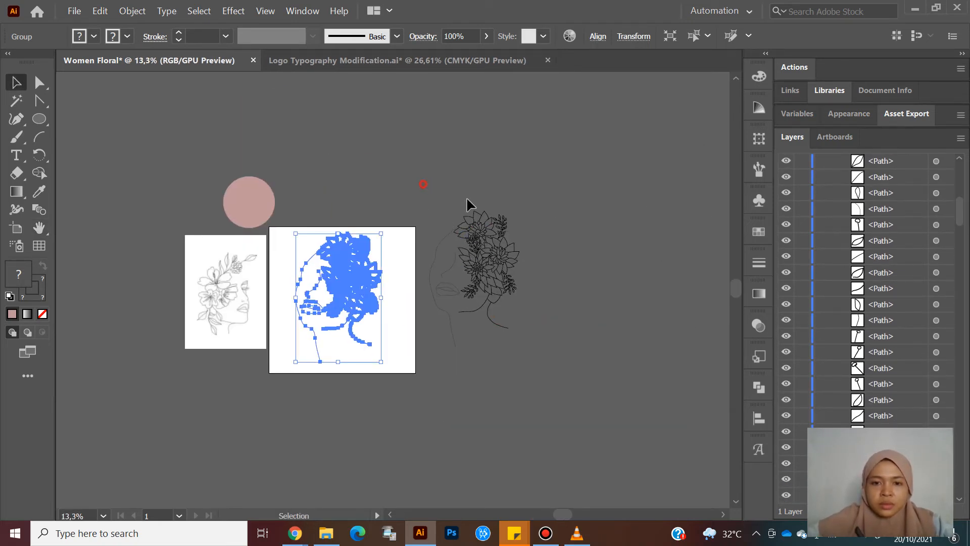
pyautogui.moveTo(558, 343); pyautogui.dragTo(571, 346)
pyautogui.press('v')
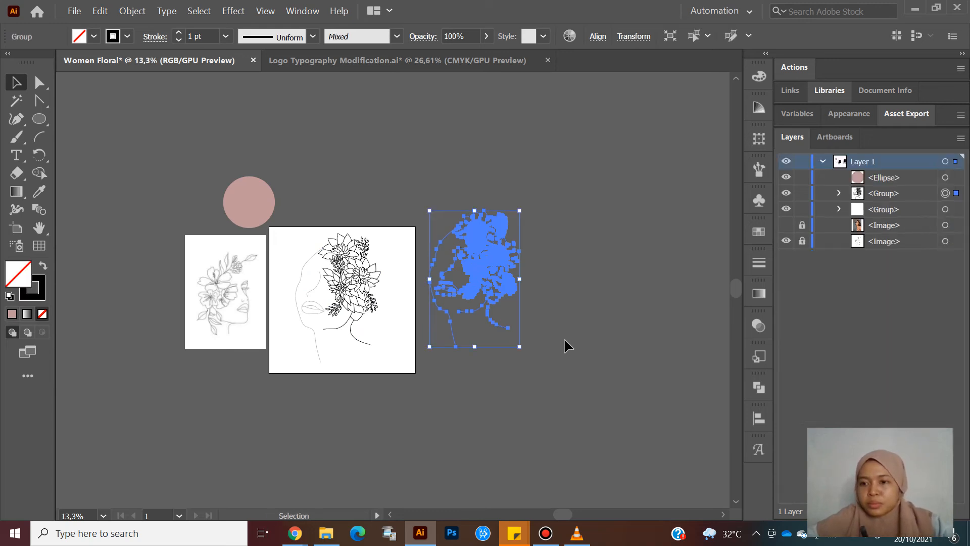
pyautogui.click(568, 278)
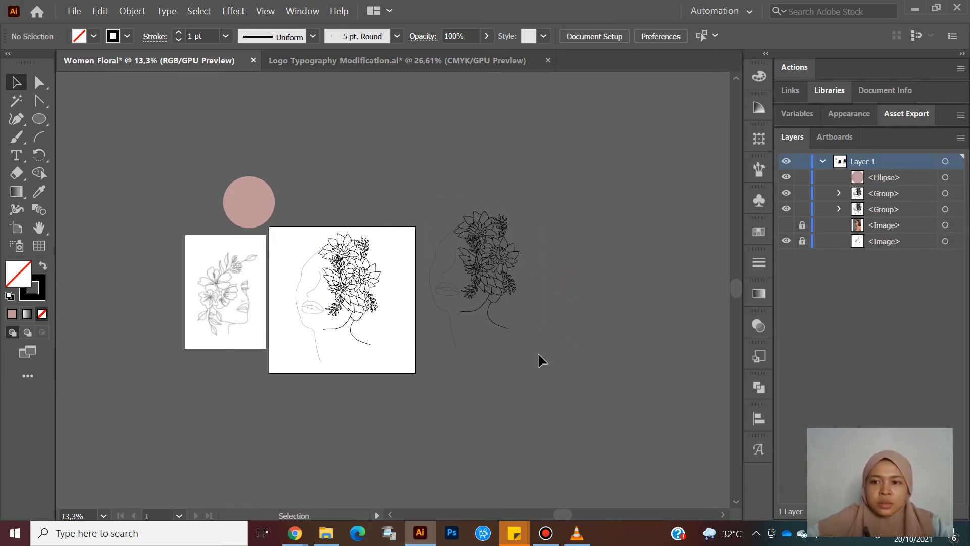
# Step: Rename the group of the spare drawing copy as Original
pyautogui.moveTo(541, 356); pyautogui.dragTo(543, 358)
pyautogui.moveTo(882, 194); pyautogui.dragTo(885, 216)
pyautogui.doubleClick(891, 210)
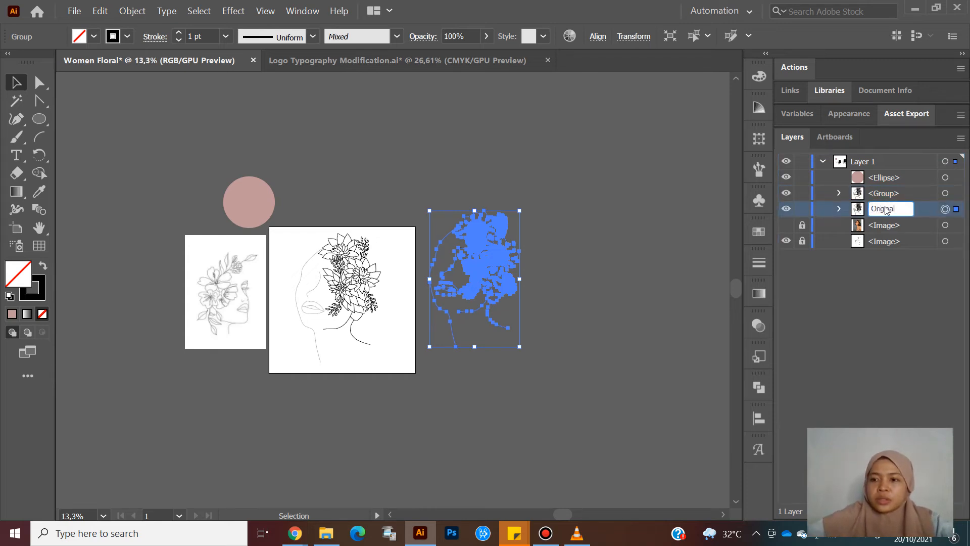
pyautogui.click(556, 246)
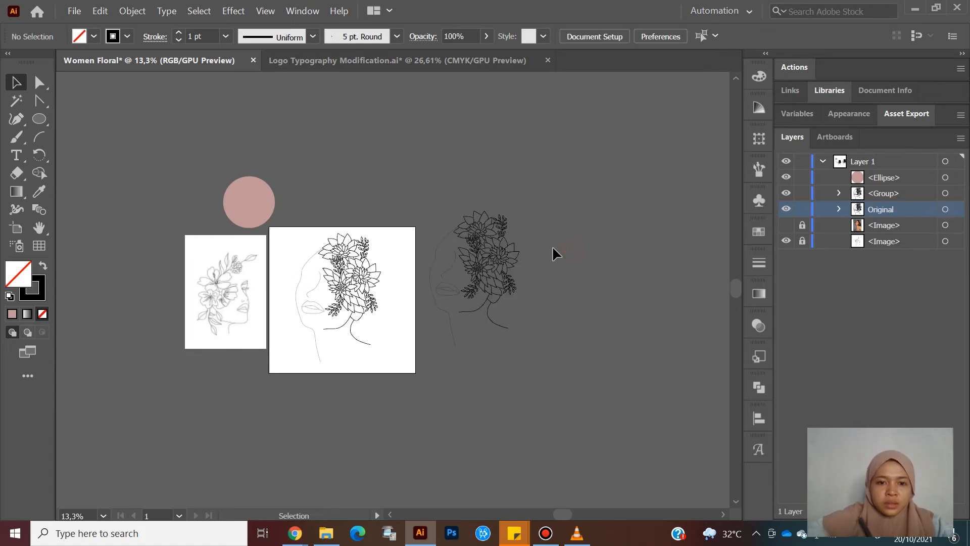
# Step: Move the dusty pink circle over the chin and neck and place it beneath the artboard's line-art group
pyautogui.press('z')
pyautogui.moveTo(393, 299); pyautogui.dragTo(423, 261)
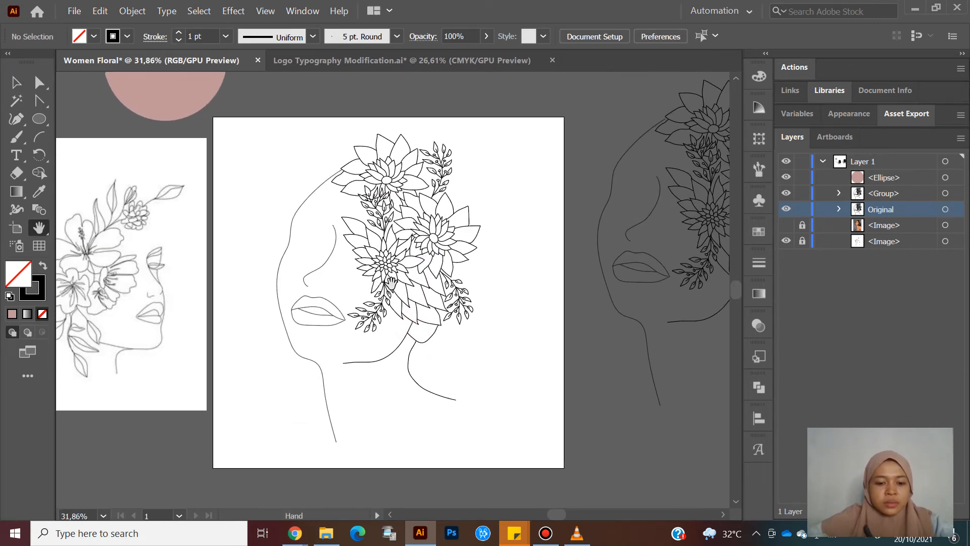
pyautogui.press('v')
pyautogui.moveTo(172, 86); pyautogui.dragTo(318, 397)
pyautogui.moveTo(874, 180); pyautogui.dragTo(877, 199)
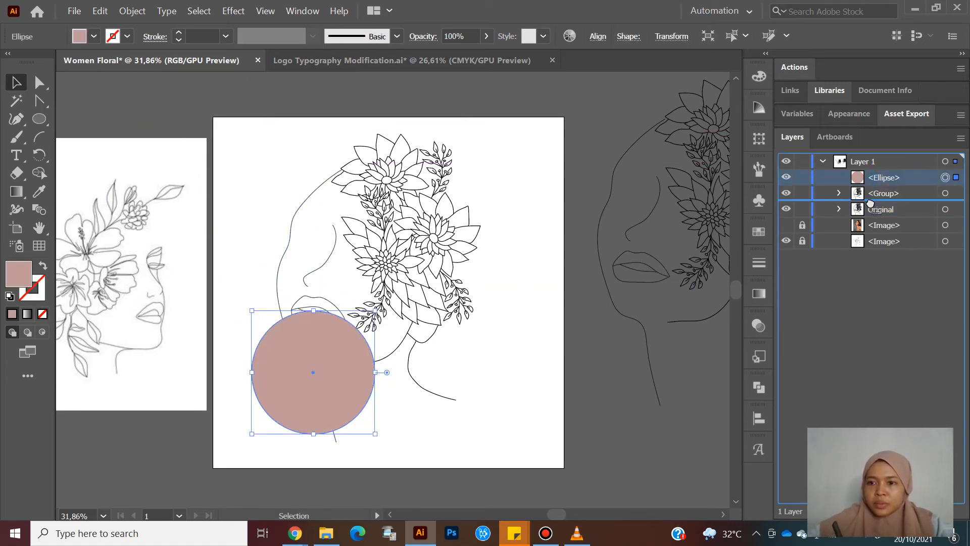
pyautogui.click(440, 419)
pyautogui.moveTo(345, 394); pyautogui.dragTo(346, 397)
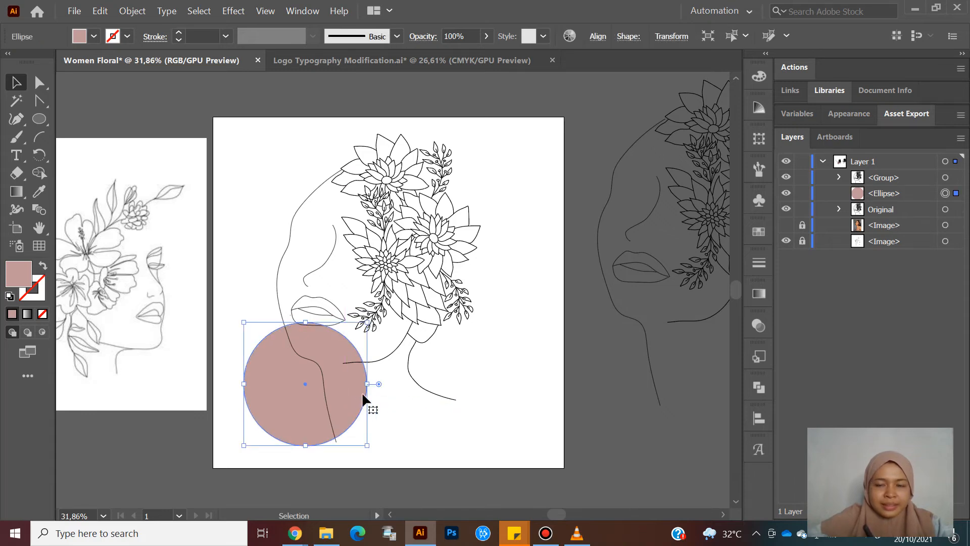
# Step: Lock the line-art group and pull the dusty pink circle's anchors and top handles into an irregular blob
pyautogui.click(802, 178)
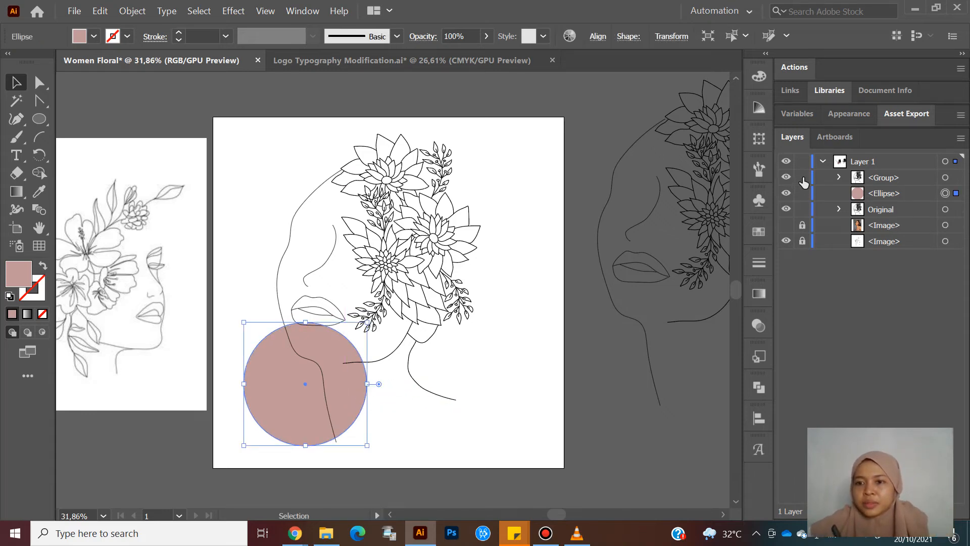
pyautogui.press('a')
pyautogui.moveTo(383, 402); pyautogui.dragTo(358, 376)
pyautogui.moveTo(244, 390); pyautogui.dragTo(245, 396)
pyautogui.moveTo(308, 448); pyautogui.dragTo(339, 431)
pyautogui.hotkey('ctrl', 'z')
pyautogui.click(304, 320)
pyautogui.click(305, 322)
pyautogui.moveTo(305, 322); pyautogui.dragTo(266, 337)
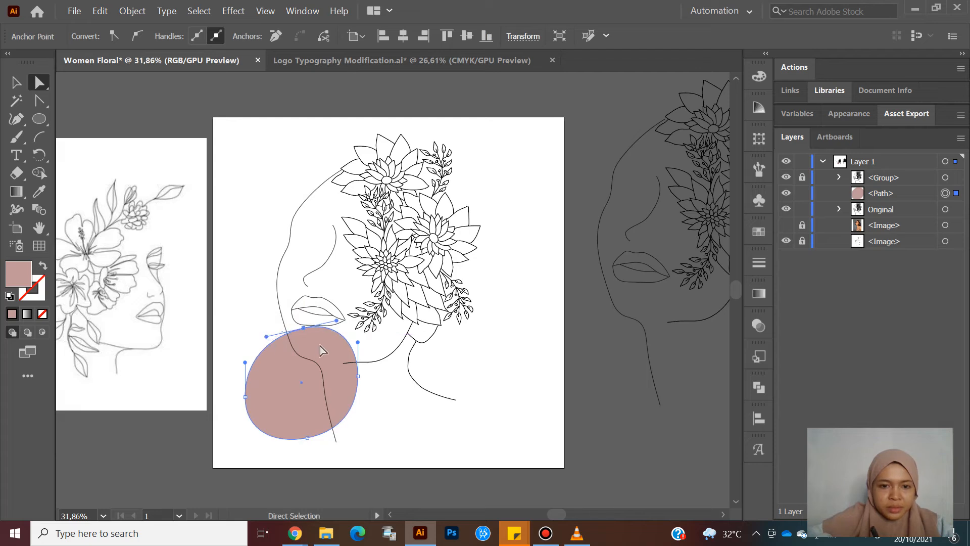
# Step: Tilt the handles of the dusty pink blob's left anchor and shift the blob slightly down and right
pyautogui.moveTo(248, 400); pyautogui.dragTo(251, 356)
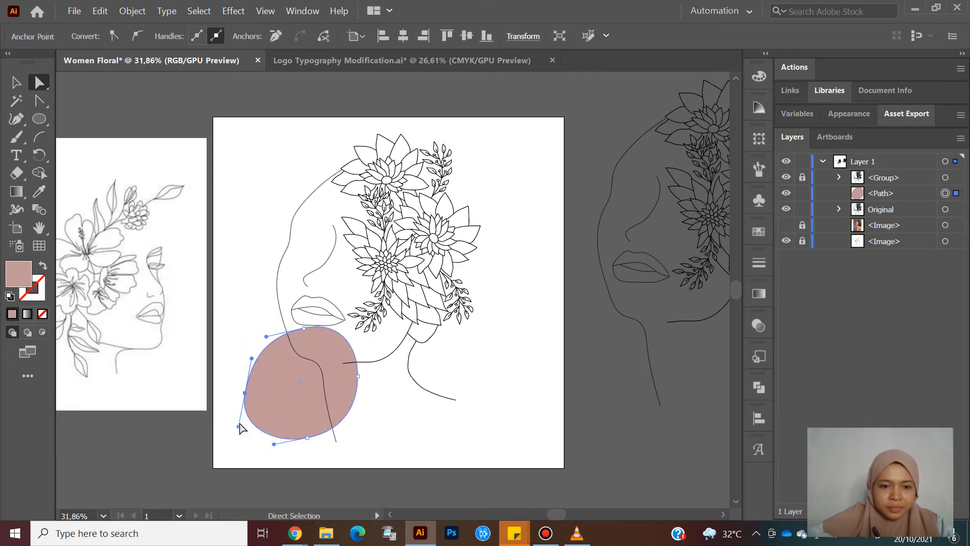
pyautogui.moveTo(239, 426); pyautogui.dragTo(251, 426)
pyautogui.click(350, 440)
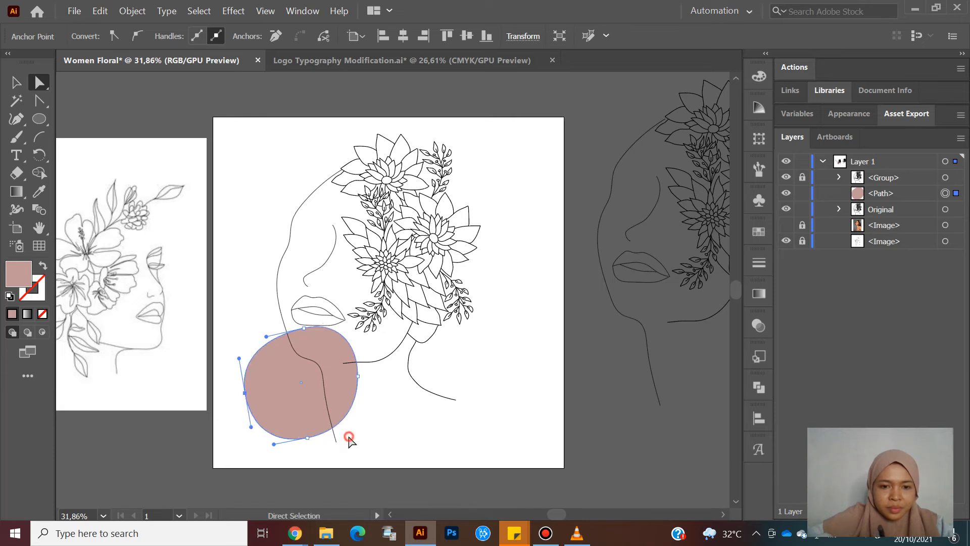
pyautogui.moveTo(327, 384); pyautogui.dragTo(383, 402)
pyautogui.click(379, 399)
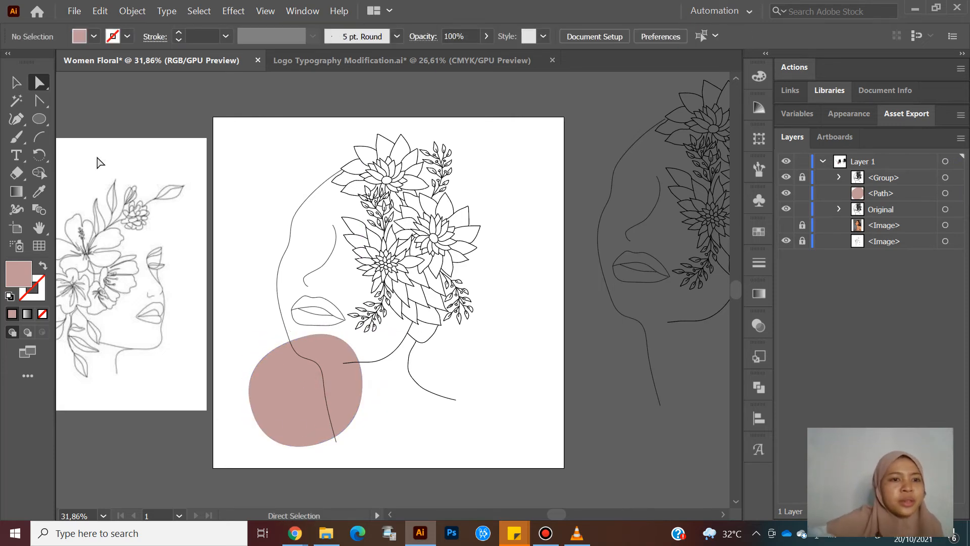
# Step: Draw a second dusty pink circle over the flowers and send it behind the line art
pyautogui.click(43, 121)
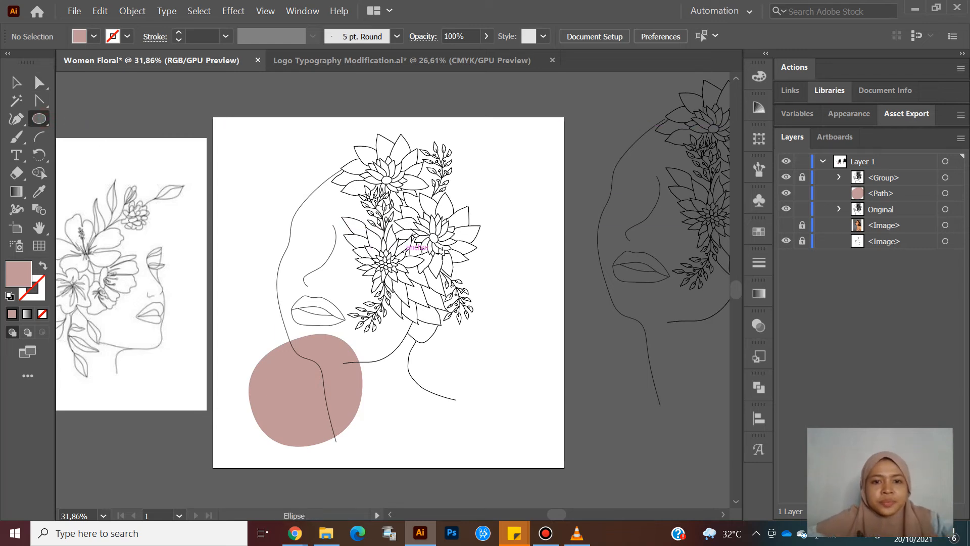
pyautogui.moveTo(323, 151); pyautogui.dragTo(477, 208)
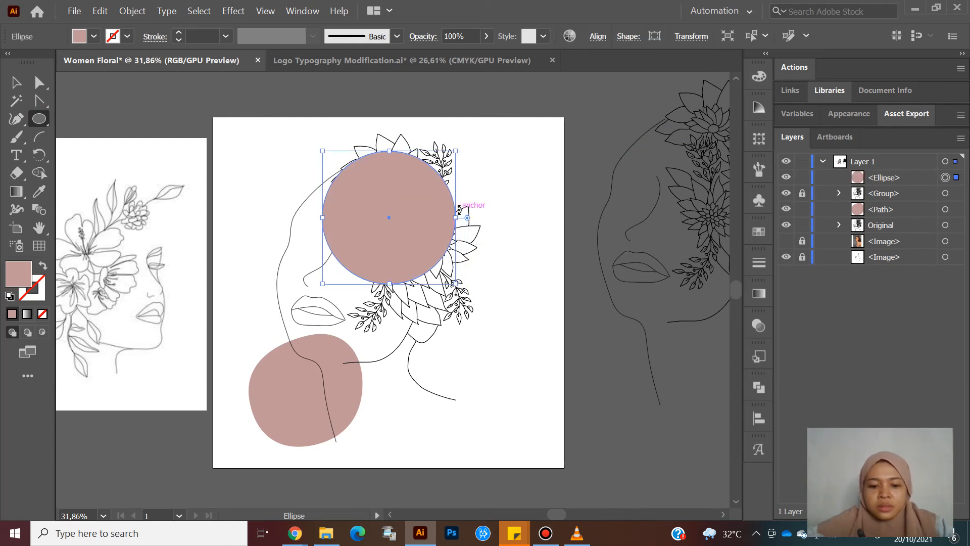
pyautogui.press('ctrl')
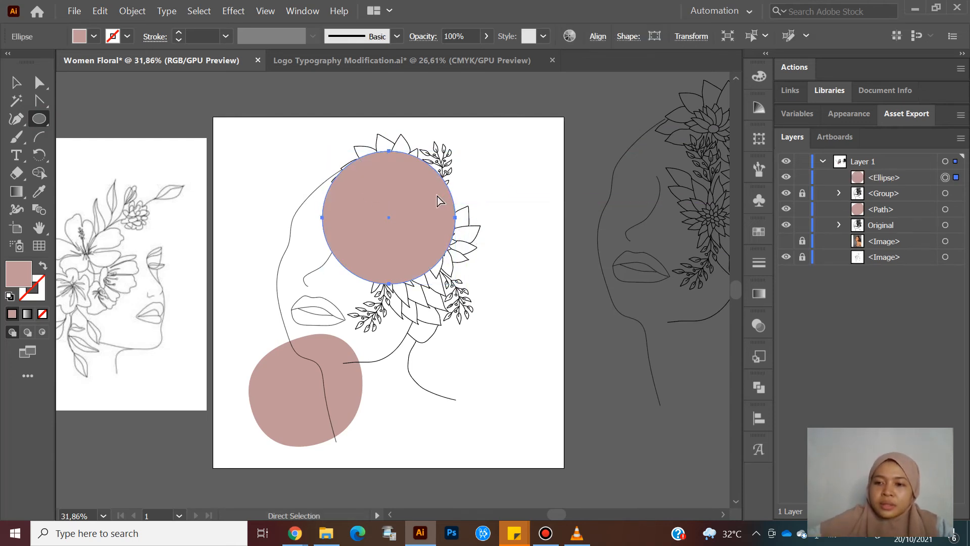
pyautogui.hotkey('ctrl', '[')
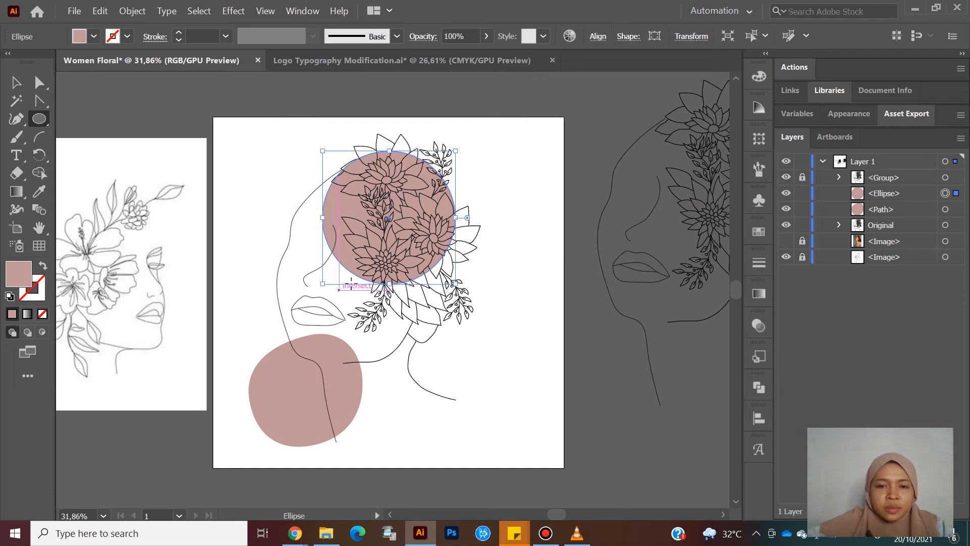
# Step: Move the second circle up and right behind the top flowers and start reshaping it by shifting its anchors
pyautogui.press('v')
pyautogui.moveTo(346, 208); pyautogui.dragTo(369, 189)
pyautogui.click(500, 212)
pyautogui.click(461, 199)
pyautogui.press('a')
pyautogui.moveTo(349, 201); pyautogui.dragTo(372, 200)
pyautogui.click(354, 195)
pyautogui.hotkey('ctrl', 'z')
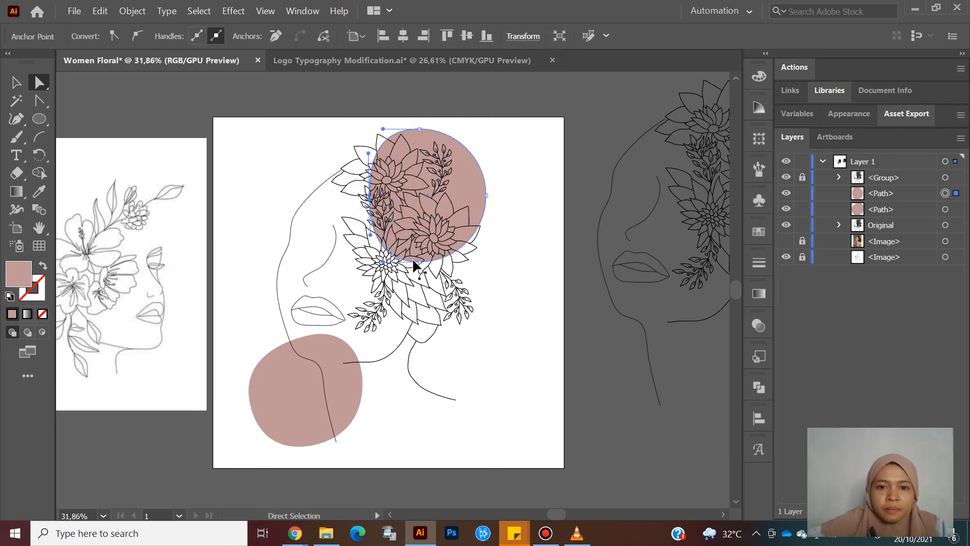
pyautogui.moveTo(420, 261); pyautogui.dragTo(429, 251)
pyautogui.moveTo(419, 129); pyautogui.dragTo(421, 141)
pyautogui.hotkey('ctrl', 'z')
# Step: Adjust the upper-right shape's curve handles into an irregular blob and scale it down
pyautogui.click(396, 217)
pyautogui.moveTo(370, 199); pyautogui.dragTo(359, 202)
pyautogui.moveTo(359, 166); pyautogui.dragTo(356, 151)
pyautogui.moveTo(429, 252); pyautogui.dragTo(469, 234)
pyautogui.click(508, 213)
pyautogui.moveTo(471, 189); pyautogui.dragTo(495, 291)
pyautogui.press('v')
pyautogui.moveTo(516, 352); pyautogui.dragTo(524, 236)
pyautogui.moveTo(494, 232); pyautogui.dragTo(484, 189)
# Step: Fill the upper-right blob with light pink e2cfcf and fine-tune its size behind the flowers
pyautogui.doubleClick(19, 274)
pyautogui.click(594, 231)
pyautogui.click(918, 216)
pyautogui.click(565, 356)
pyautogui.click(478, 283)
pyautogui.moveTo(486, 313); pyautogui.dragTo(469, 296)
pyautogui.click(506, 197)
# Step: Duplicate the light pink blob over the forehead at the face's upper left, then rotate and narrow the copy
pyautogui.moveTo(473, 247); pyautogui.dragTo(313, 223)
pyautogui.click(474, 188)
pyautogui.click(354, 237)
pyautogui.click(312, 226)
pyautogui.moveTo(315, 273); pyautogui.dragTo(325, 280)
pyautogui.moveTo(241, 211); pyautogui.dragTo(265, 216)
pyautogui.doubleClick(21, 282)
pyautogui.click(611, 251)
pyautogui.click(937, 214)
pyautogui.click(516, 319)
pyautogui.hotkey('ctrl', 'z')
# Step: Change the forehead blob's fill to a light tan and scale the blob down slightly
pyautogui.doubleClick(20, 275)
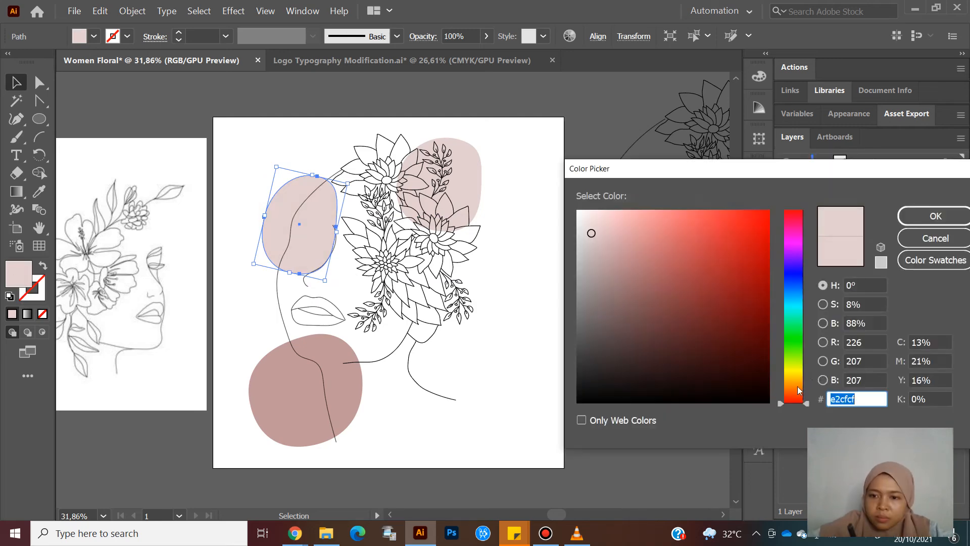
pyautogui.click(797, 385)
pyautogui.moveTo(635, 251); pyautogui.dragTo(631, 231)
pyautogui.click(936, 216)
pyautogui.click(557, 334)
pyautogui.click(313, 238)
pyautogui.moveTo(325, 280); pyautogui.dragTo(317, 262)
# Step: Duplicate the light tan blob to the lower right of the flowers and fill the copy with a darker tan
pyautogui.moveTo(319, 237); pyautogui.dragTo(581, 213)
pyautogui.click(546, 303)
pyautogui.click(461, 359)
pyautogui.doubleClick(19, 275)
pyautogui.click(635, 264)
pyautogui.click(936, 214)
# Step: Reshape the darker tan blob by adjusting its anchors and handles, and position it beside the neck
pyautogui.press('a')
pyautogui.moveTo(407, 344); pyautogui.dragTo(406, 349)
pyautogui.moveTo(442, 378); pyautogui.dragTo(502, 339)
pyautogui.press('v')
pyautogui.click(455, 354)
pyautogui.click(521, 361)
pyautogui.press('z')
# Step: Group the four coloured blobs and centre the group horizontally and vertically on the artboard
pyautogui.moveTo(522, 397); pyautogui.dragTo(558, 424)
pyautogui.press('v')
pyautogui.moveTo(306, 167); pyautogui.dragTo(472, 354)
pyautogui.hotkey('ctrl', 'g')
pyautogui.click(596, 38)
pyautogui.click(565, 79)
pyautogui.click(474, 79)
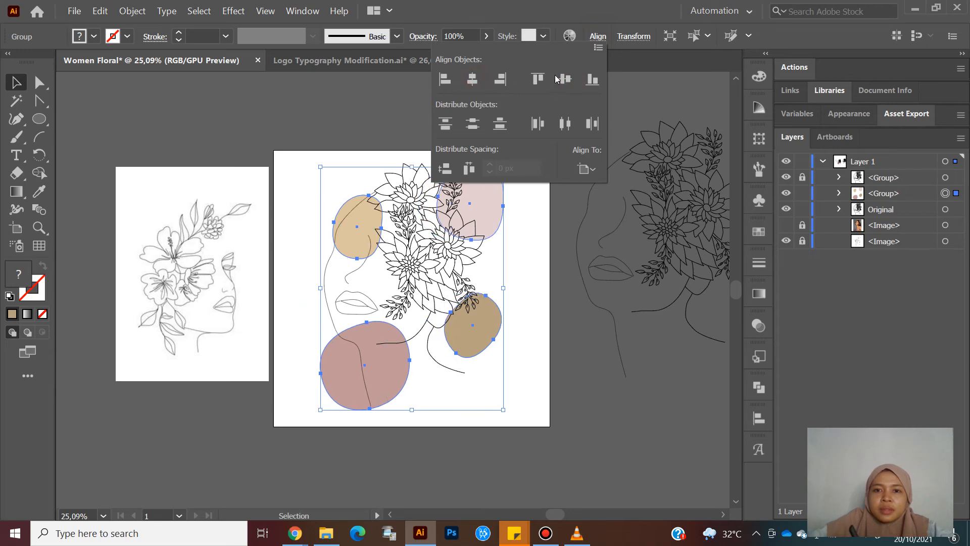
pyautogui.click(617, 91)
pyautogui.click(541, 122)
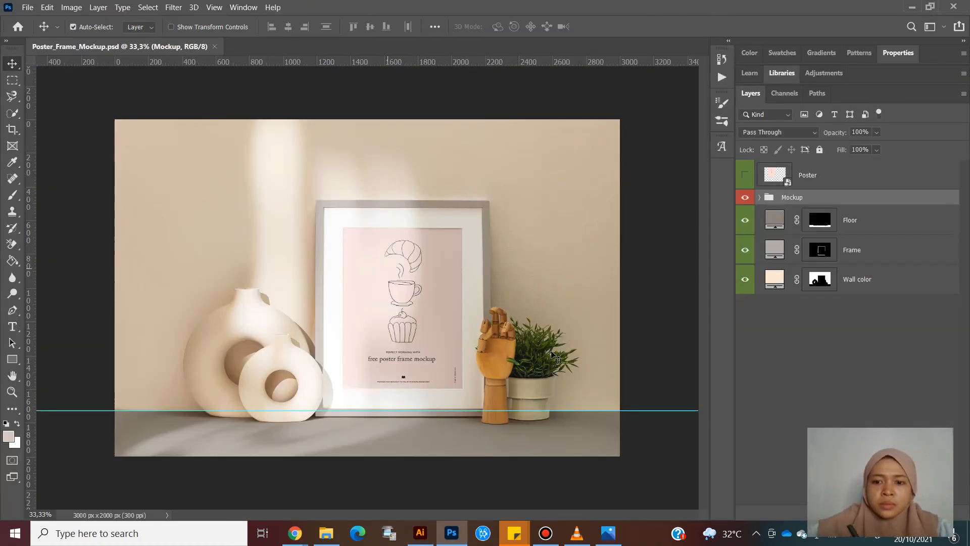
# Step: Paste the artboard's line art and coloured blobs into the Poster smart object of the Photoshop frame mockup, scaled to 56.64%
pyautogui.doubleClick(792, 185)
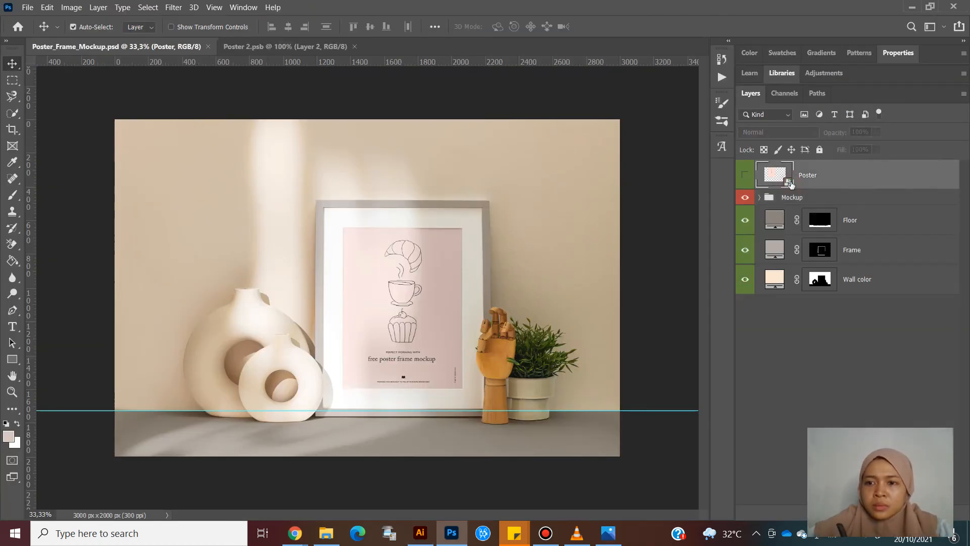
pyautogui.hotkey('alt', 'Tab')
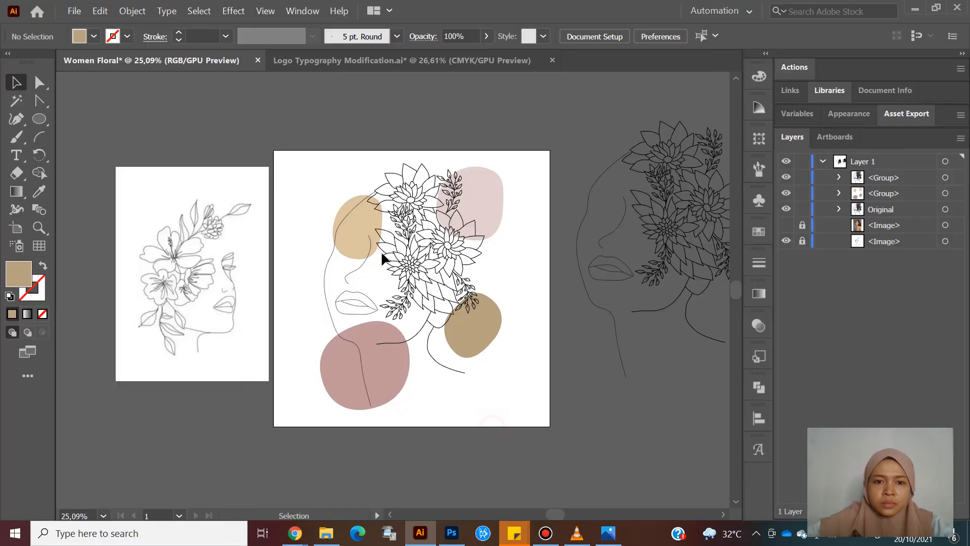
pyautogui.moveTo(293, 156); pyautogui.dragTo(520, 450)
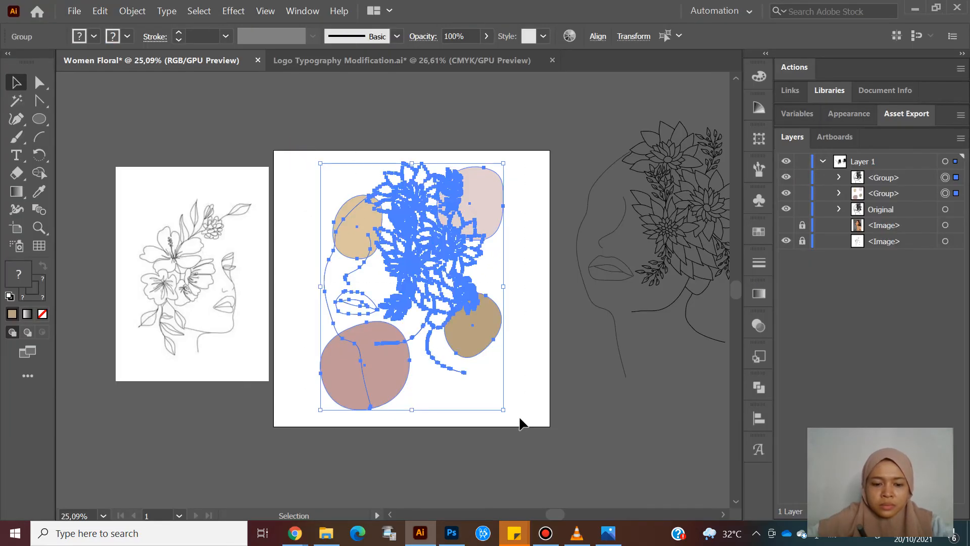
pyautogui.hotkey('alt', 'Tab')
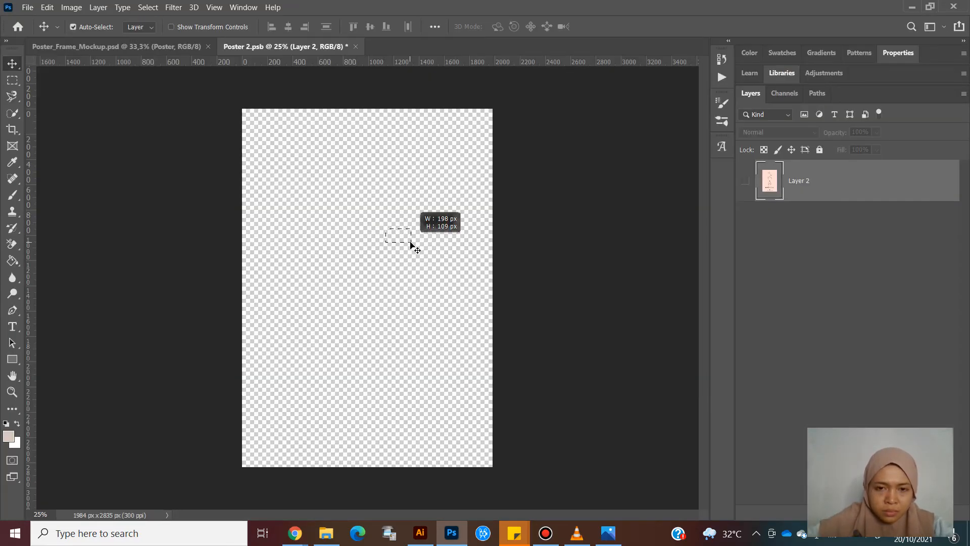
pyautogui.hotkey('ctrl', 'v')
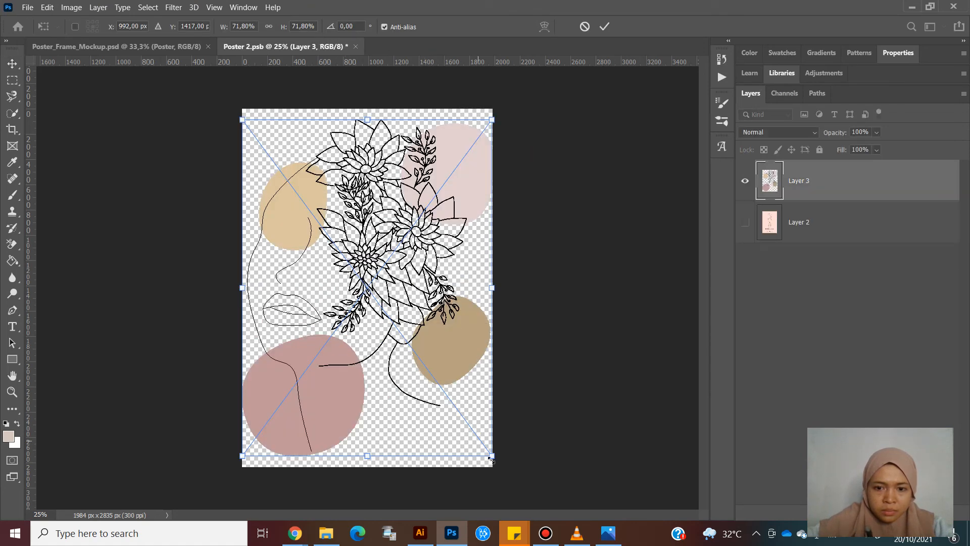
pyautogui.moveTo(492, 456); pyautogui.dragTo(466, 420)
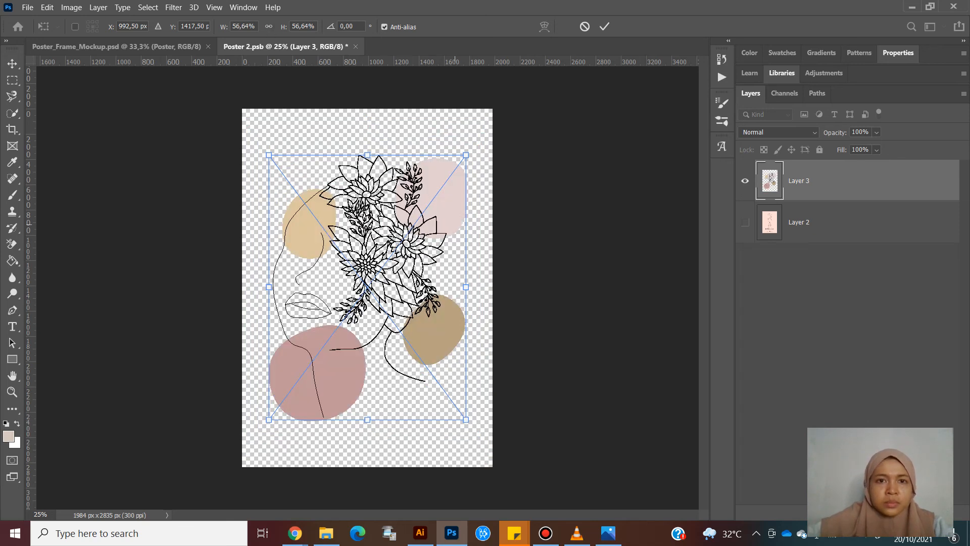
pyautogui.press('Return')
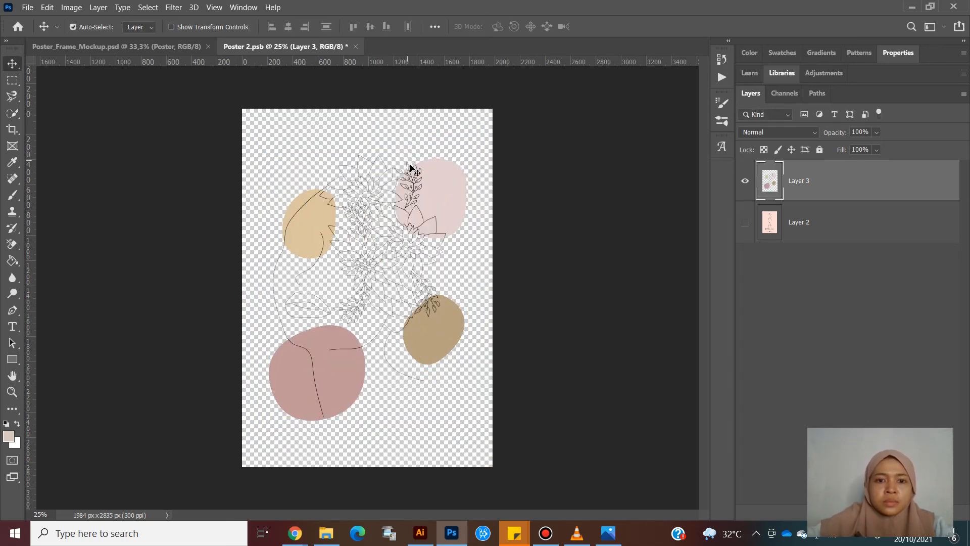
# Step: Set the pasted artwork's alignment reference to Canvas, then save and close the poster smart object
pyautogui.click(435, 27)
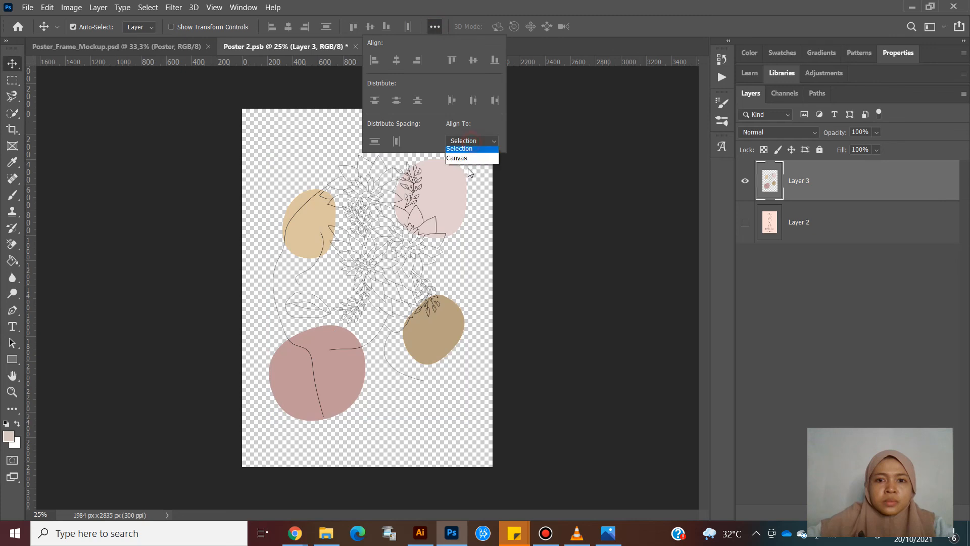
pyautogui.click(466, 158)
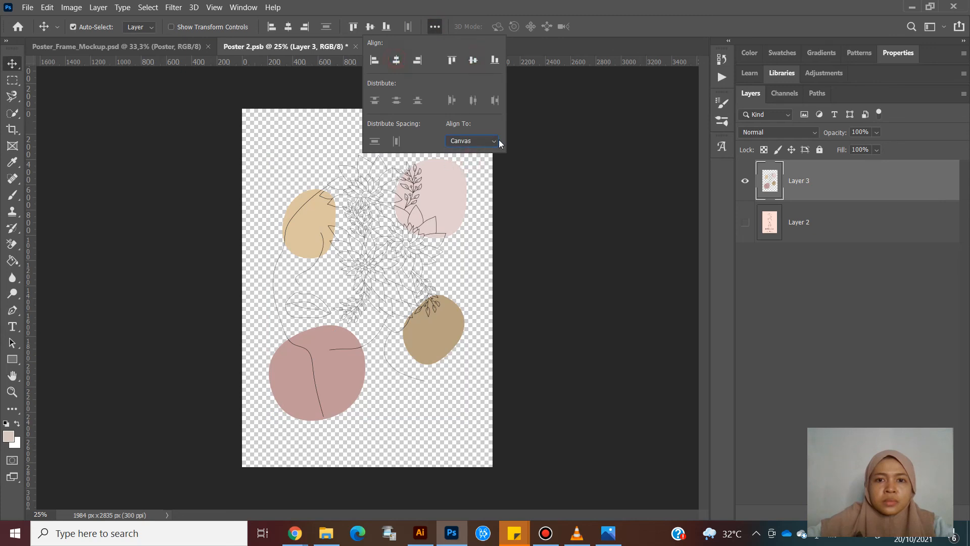
pyautogui.click(519, 157)
pyautogui.click(516, 162)
pyautogui.hotkey('ctrl', 's')
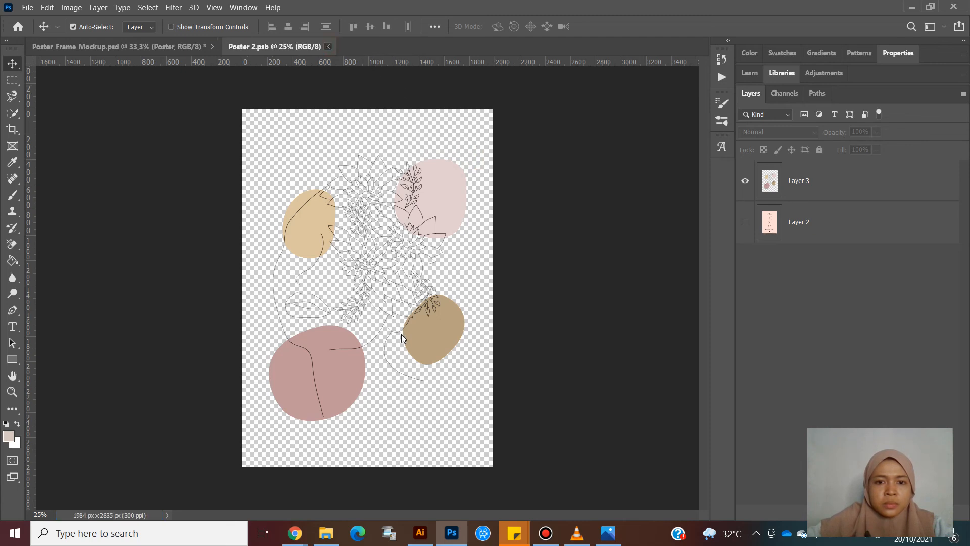
pyautogui.hotkey('ctrl', 'w')
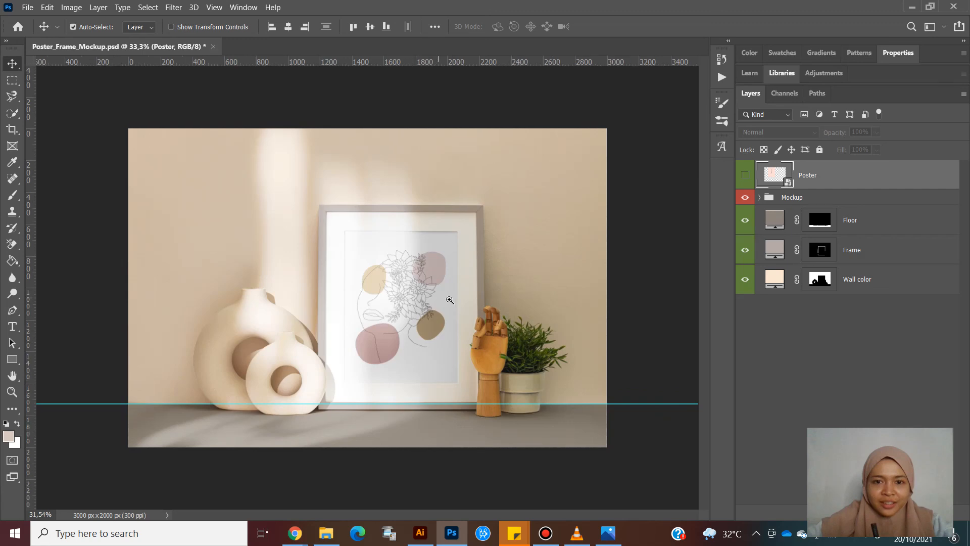
# Step: Examine the framed line art in the poster mockup up close and within the whole scene
pyautogui.click(426, 290)
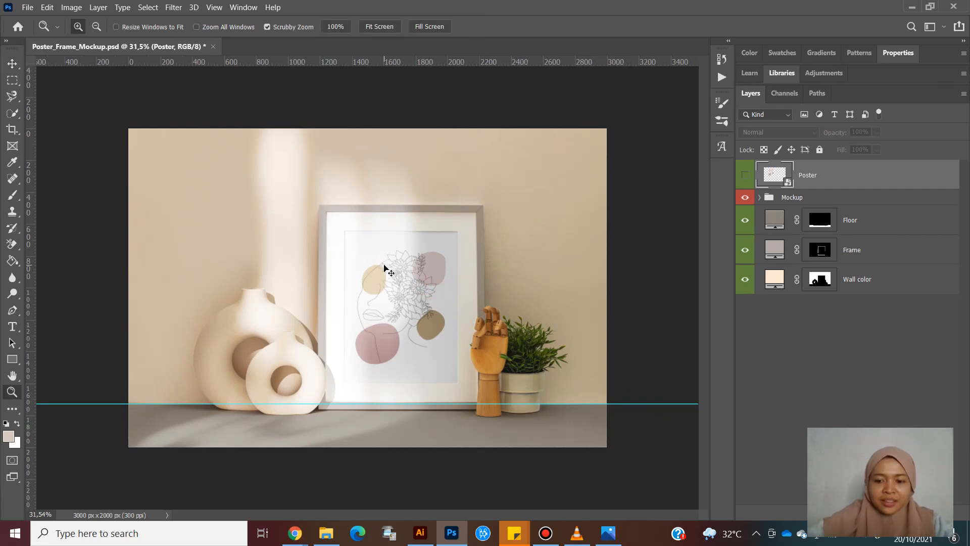
pyautogui.hotkey('ctrl', '+')
pyautogui.hotkey('ctrl', '+')
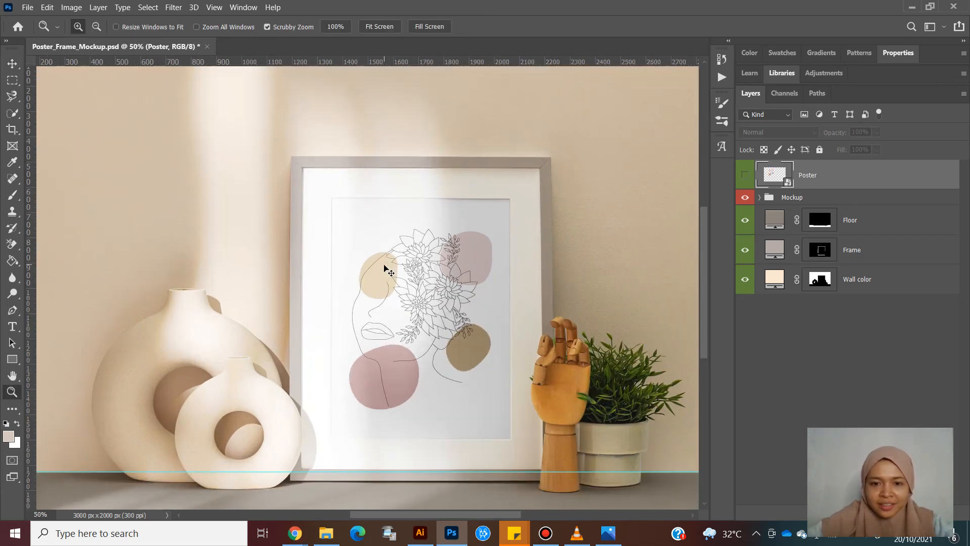
pyautogui.hotkey('ctrl', '+')
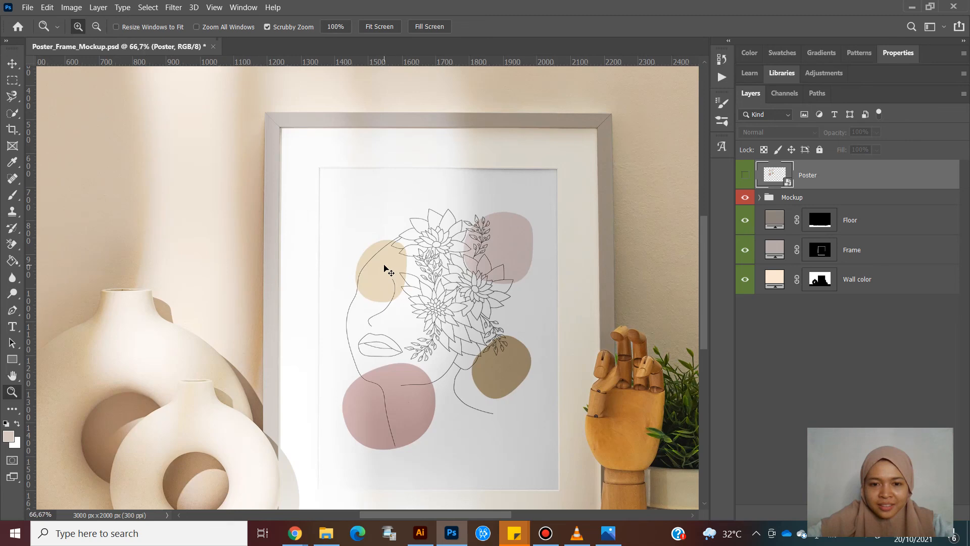
pyautogui.hotkey('ctrl', '+')
pyautogui.hotkey('ctrl', '+')
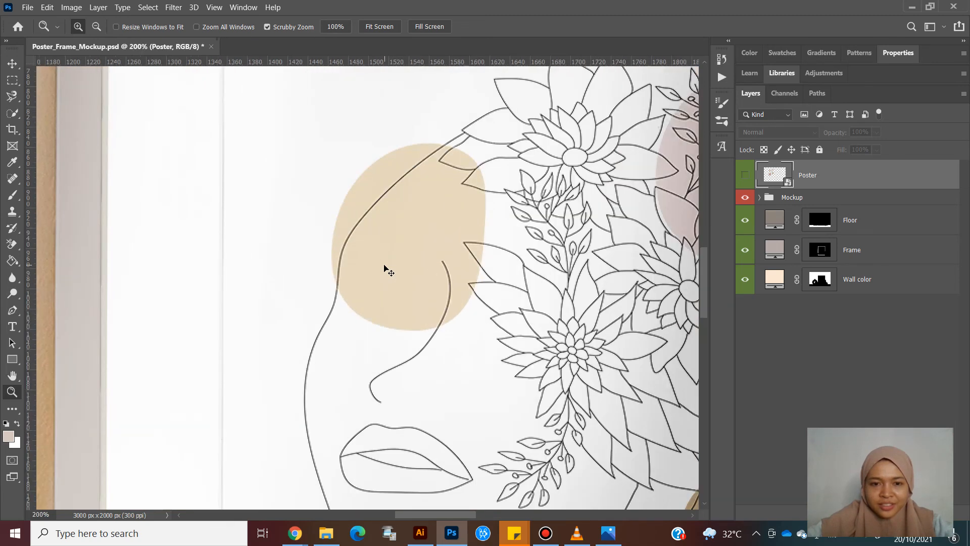
pyautogui.hotkey('ctrl', '-')
pyautogui.hotkey('ctrl', '-')
pyautogui.hotkey('ctrl', '-')
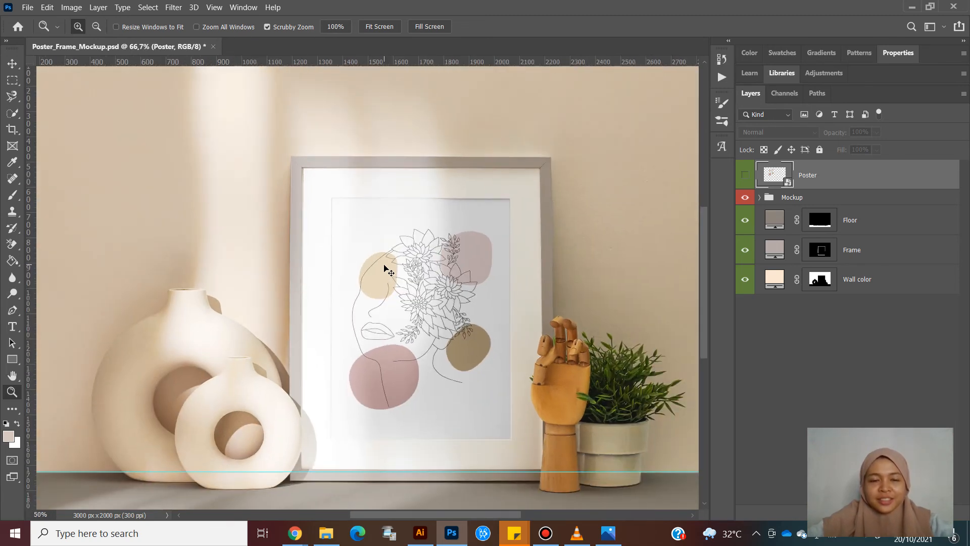
pyautogui.hotkey('ctrl', '-')
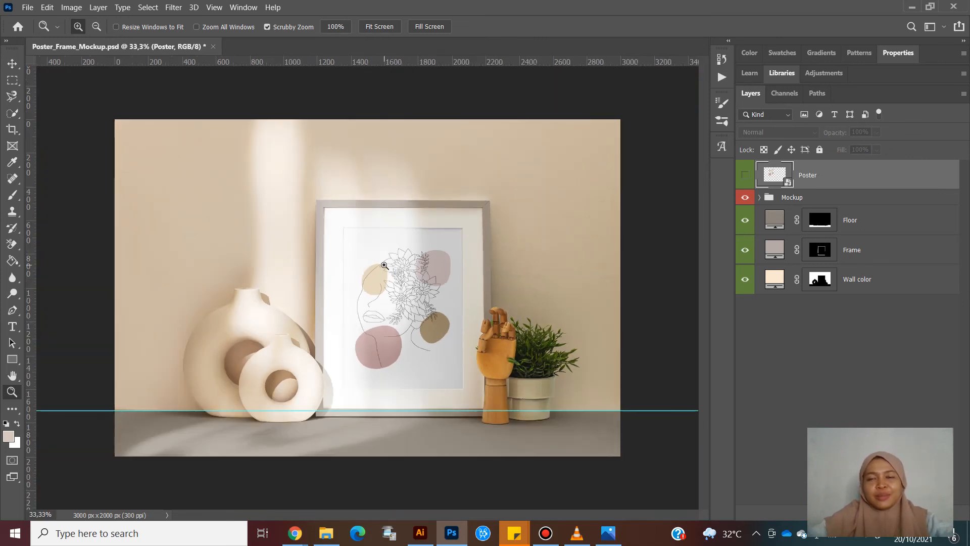